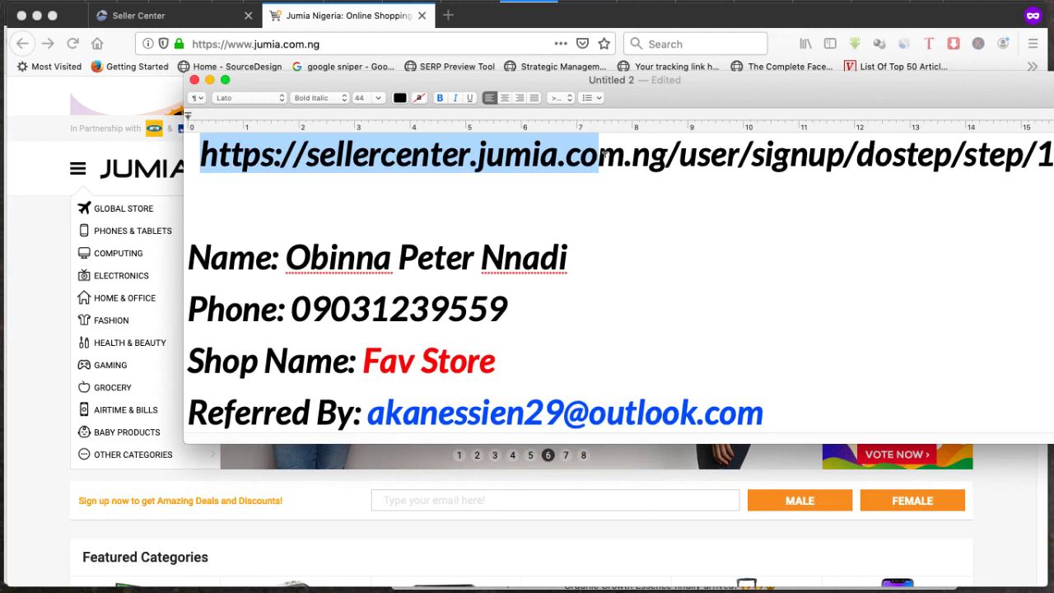
Leave the TextEdit note and go back to the Seller Center signup tab in Firefox
{"action": "left_click_drag", "start_coordinate": [604, 155], "coordinate": [1006, 156]}
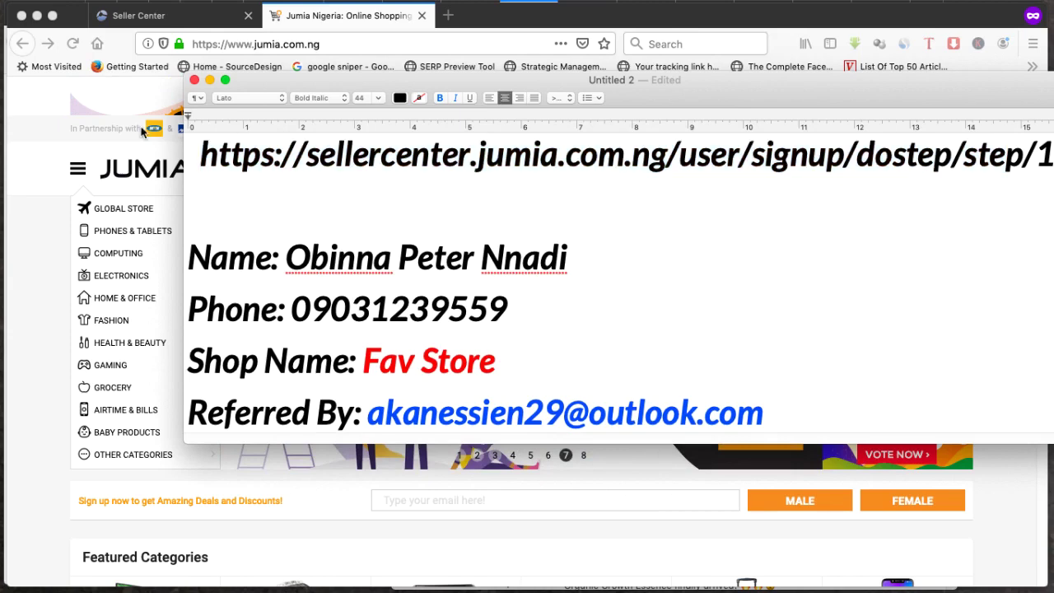
{"action": "left_click", "coordinate": [134, 83]}
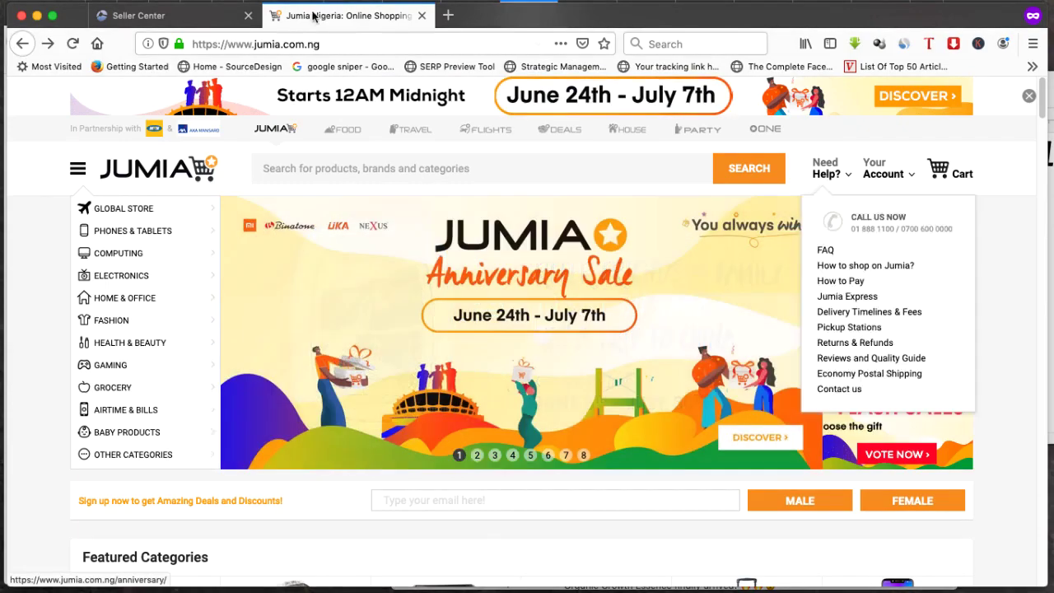
{"action": "left_click", "coordinate": [195, 18]}
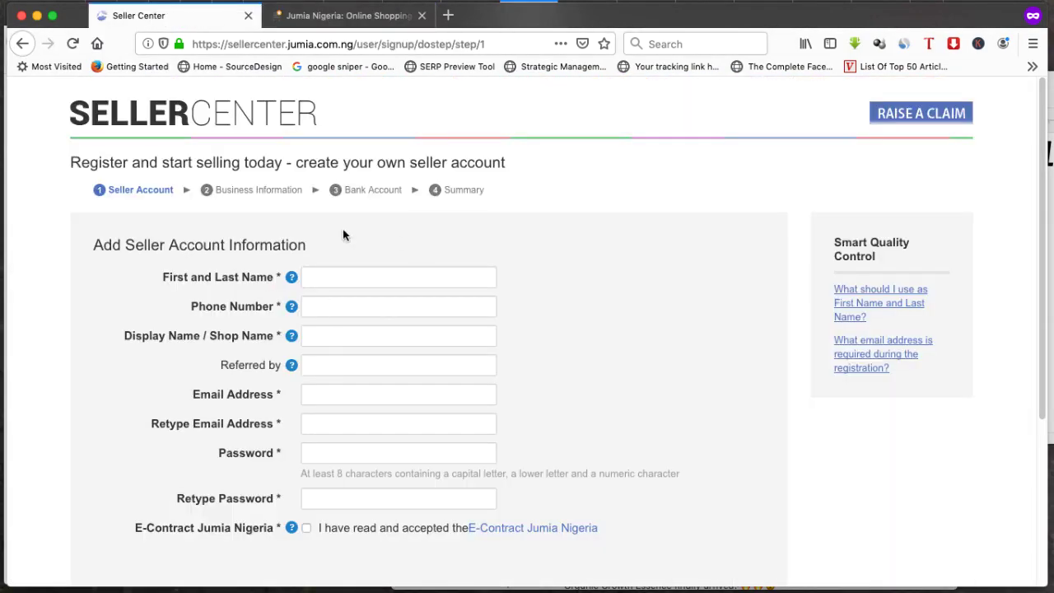
Switch to the Jumia storefront tab and open the Sell on Jumia marketplace page
{"action": "scroll", "coordinate": [367, 349], "scroll_direction": "down", "scroll_amount": 5}
{"action": "scroll", "coordinate": [483, 381], "scroll_direction": "up", "scroll_amount": 5}
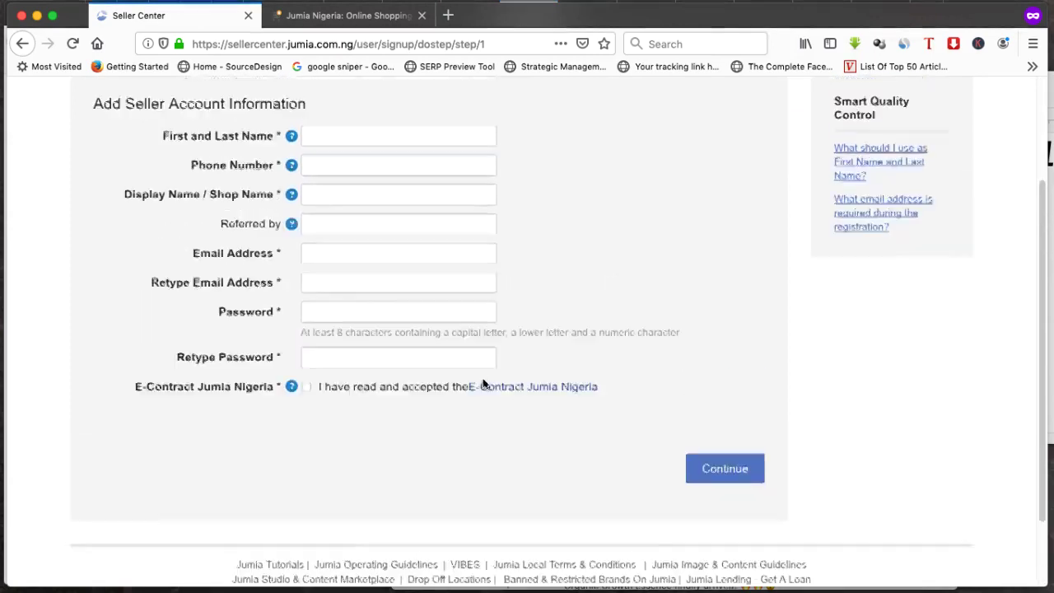
{"action": "key", "text": "ctrl+Tab"}
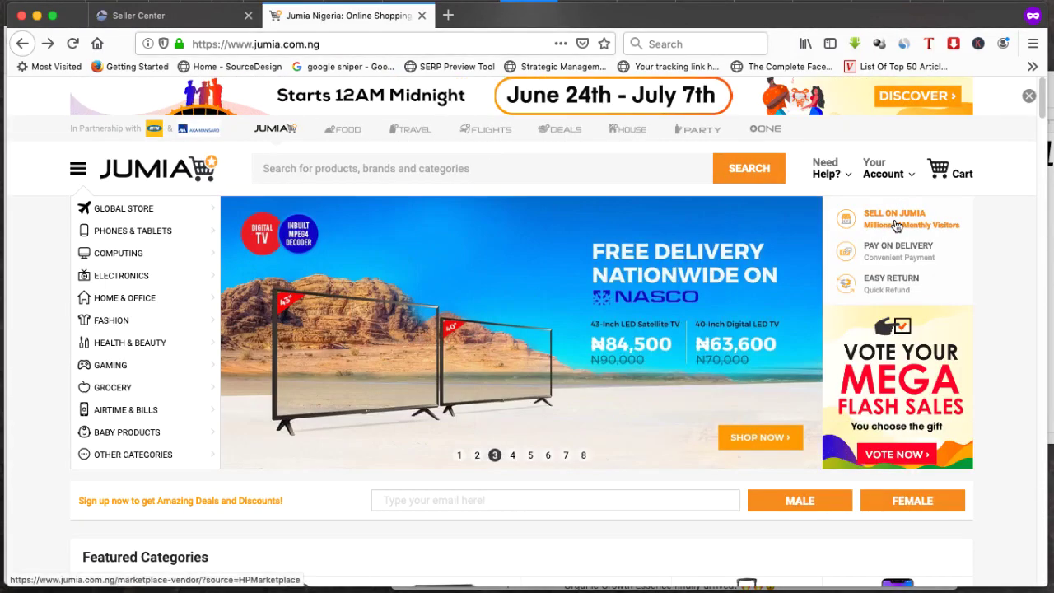
{"action": "left_click", "coordinate": [899, 221]}
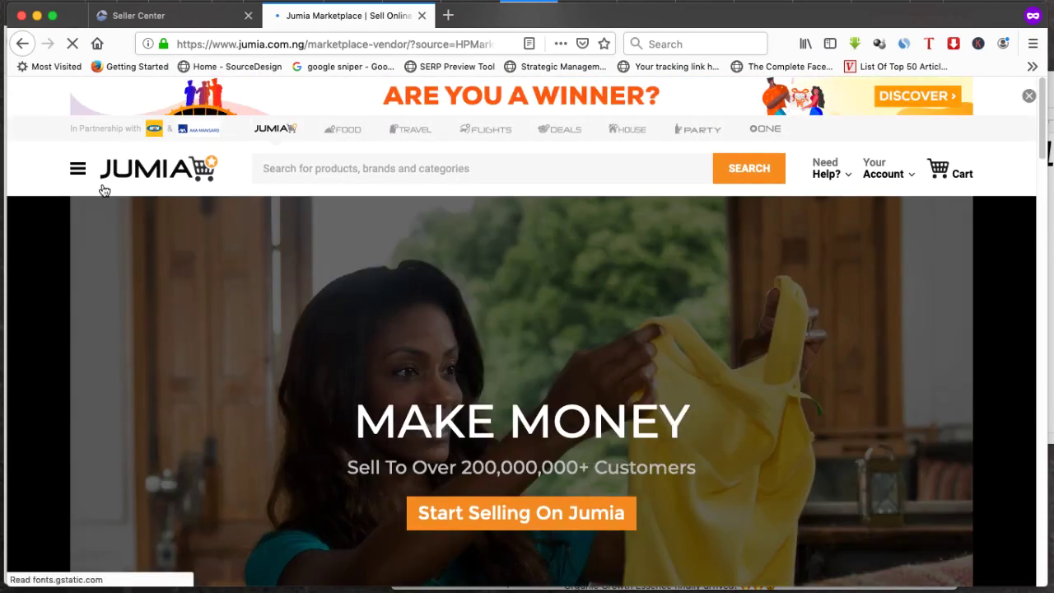
Look over the marketplace page, then follow 'Start Selling On Jumia' to the signup form
{"action": "scroll", "coordinate": [394, 341], "scroll_direction": "down", "scroll_amount": 5}
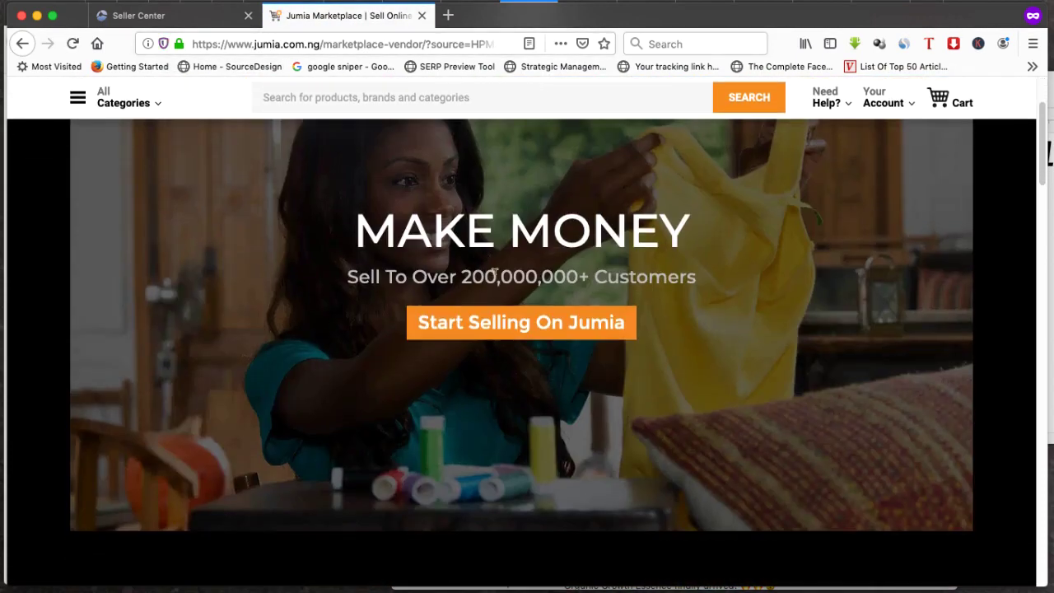
{"action": "left_click_drag", "start_coordinate": [495, 273], "coordinate": [462, 273]}
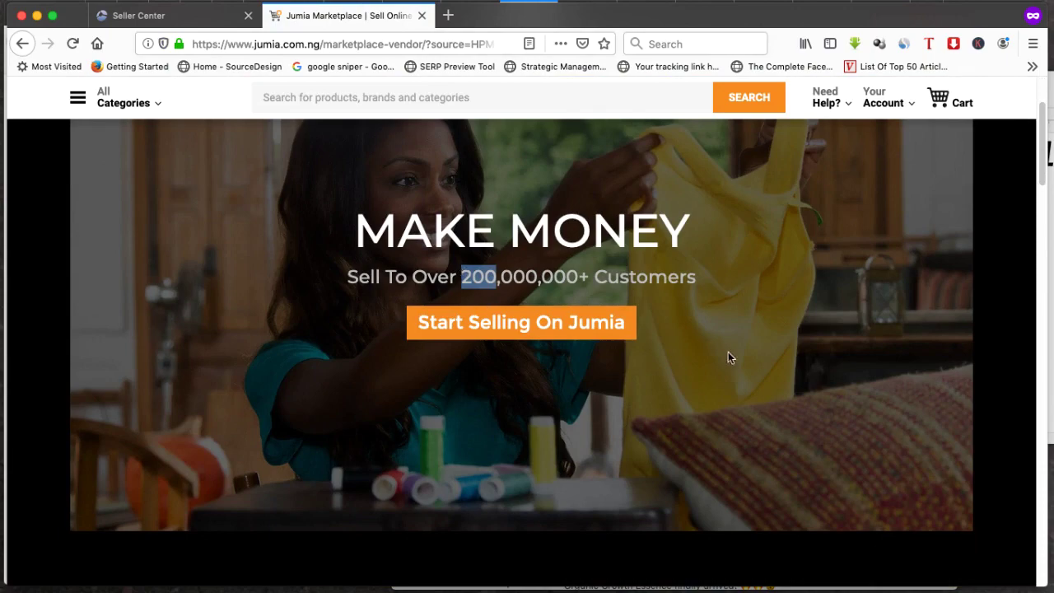
{"action": "scroll", "coordinate": [703, 316], "scroll_direction": "down", "scroll_amount": 10}
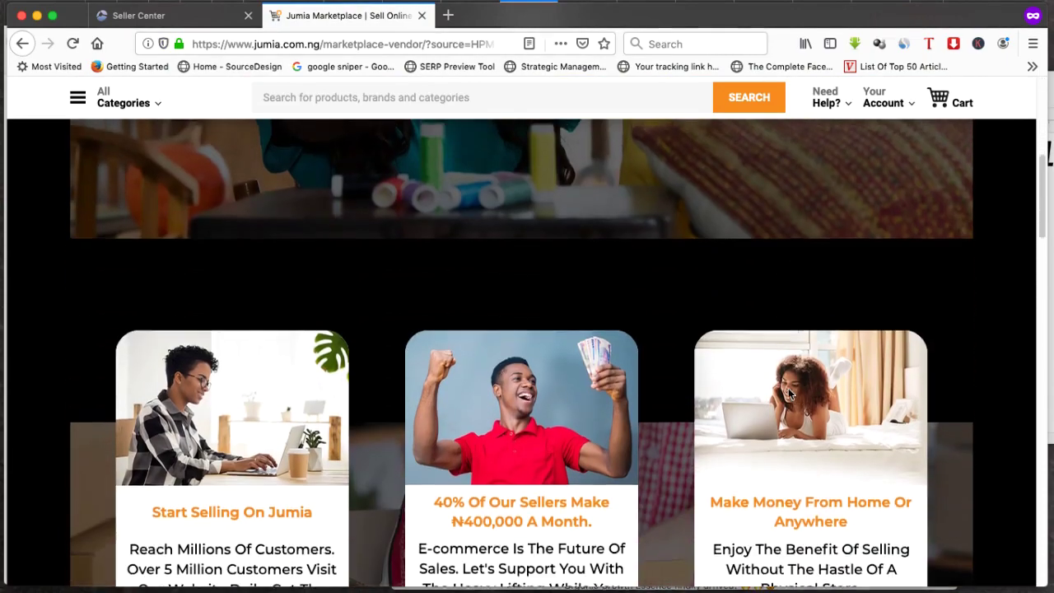
{"action": "scroll", "coordinate": [681, 406], "scroll_direction": "down", "scroll_amount": 10}
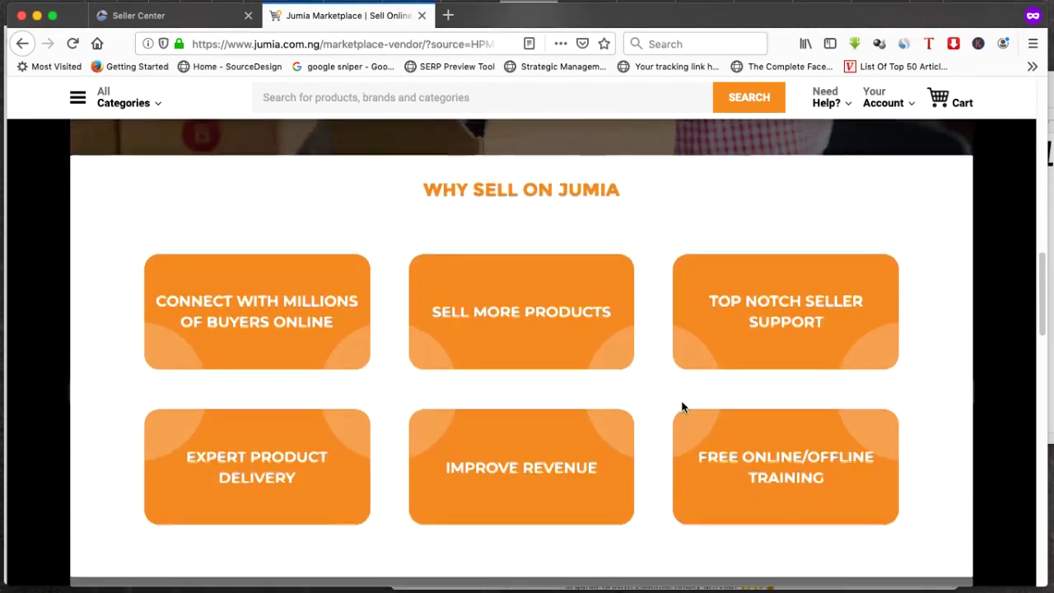
{"action": "scroll", "coordinate": [671, 409], "scroll_direction": "down", "scroll_amount": 10}
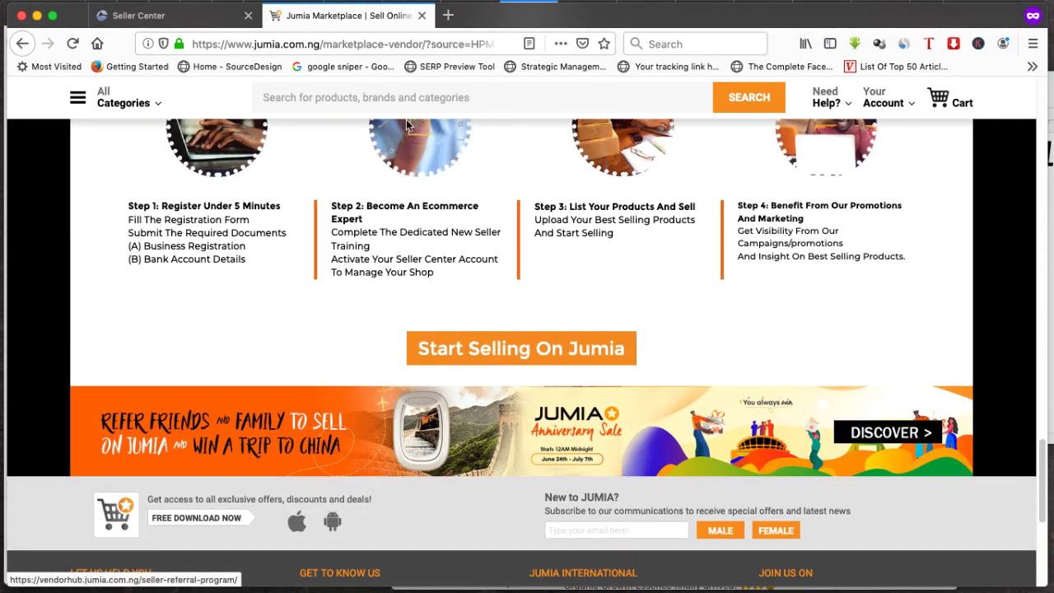
{"action": "scroll", "coordinate": [425, 229], "scroll_direction": "up", "scroll_amount": 5}
{"action": "scroll", "coordinate": [426, 229], "scroll_direction": "up", "scroll_amount": 10}
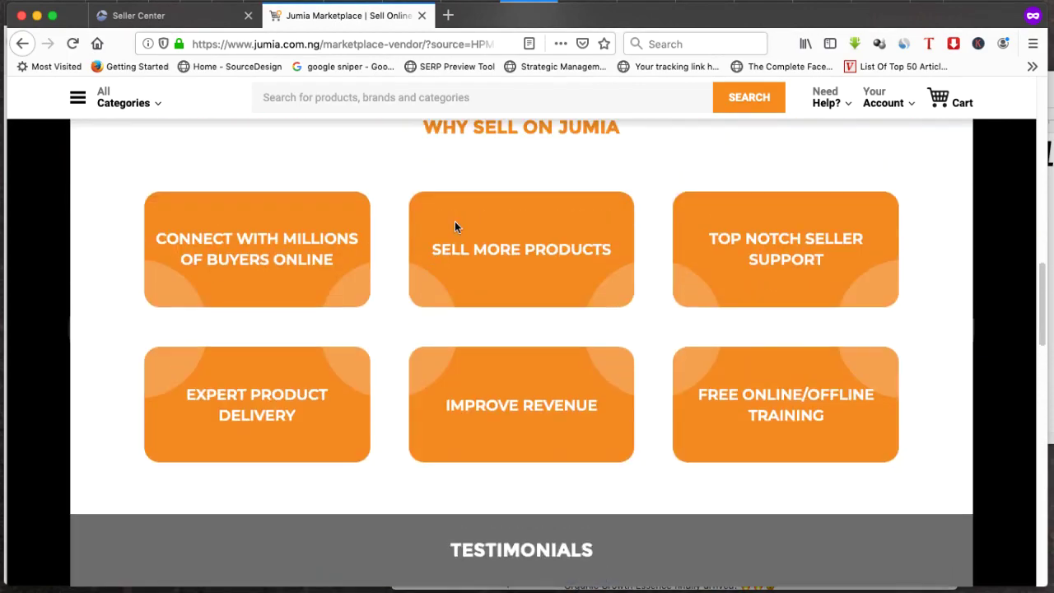
{"action": "scroll", "coordinate": [474, 239], "scroll_direction": "up", "scroll_amount": 6}
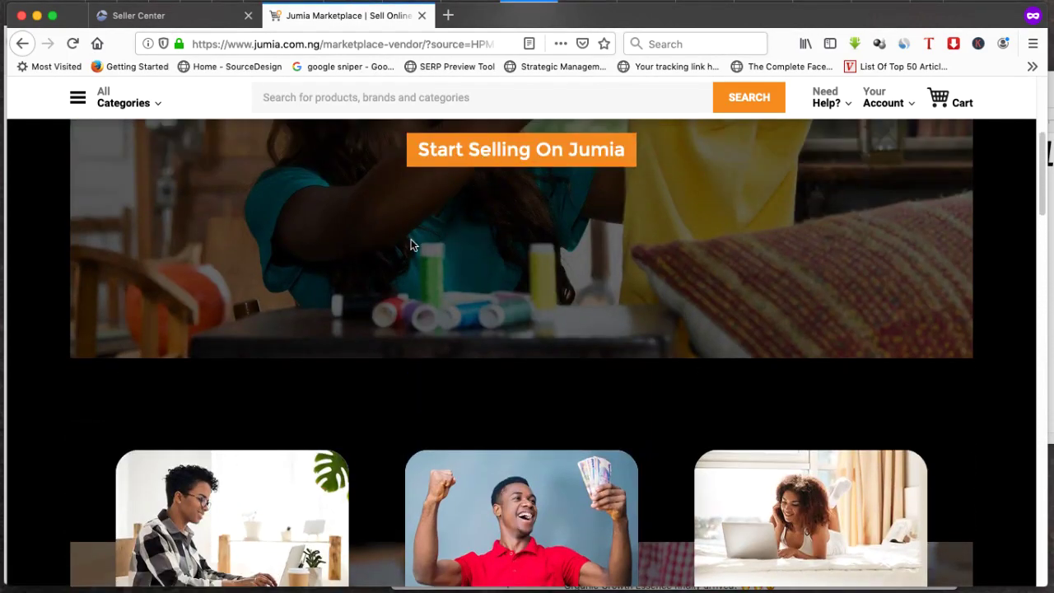
{"action": "scroll", "coordinate": [395, 231], "scroll_direction": "up", "scroll_amount": 5}
{"action": "scroll", "coordinate": [683, 363], "scroll_direction": "down", "scroll_amount": 5}
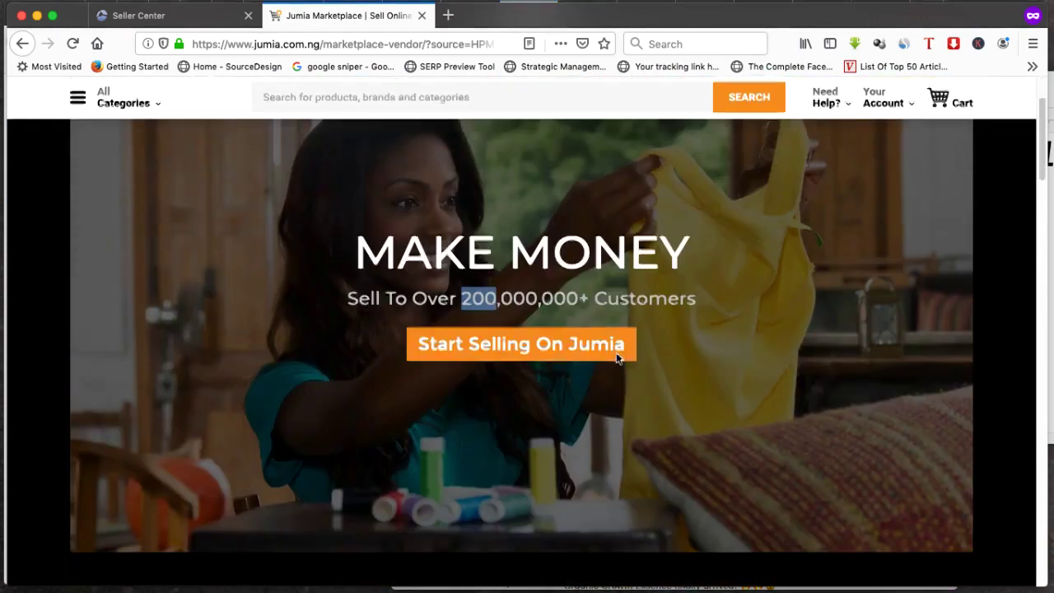
{"action": "left_click", "coordinate": [494, 316]}
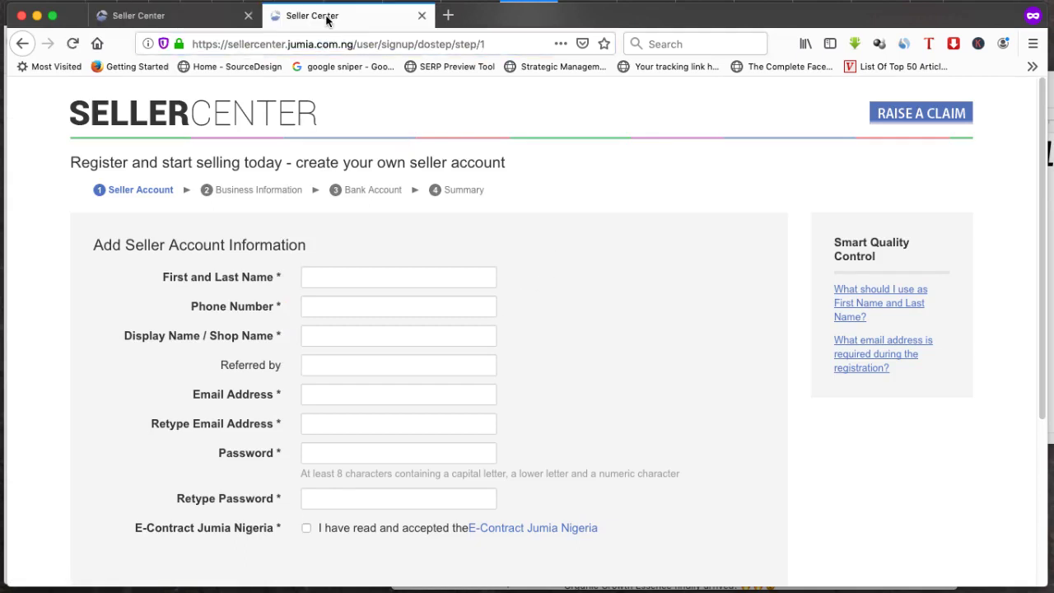
{"action": "left_click", "coordinate": [476, 41]}
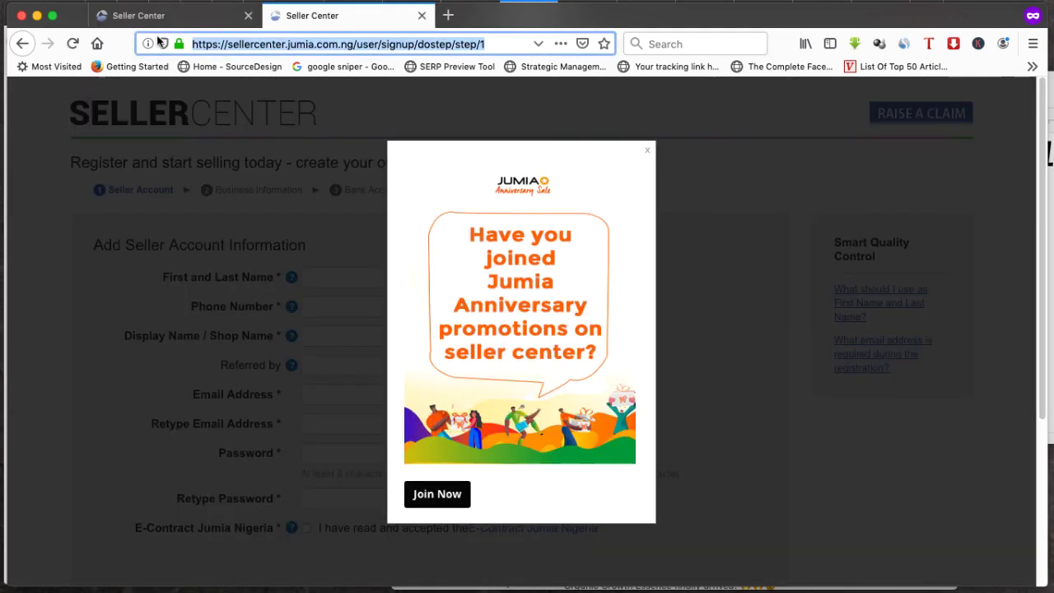
{"action": "left_click", "coordinate": [647, 151]}
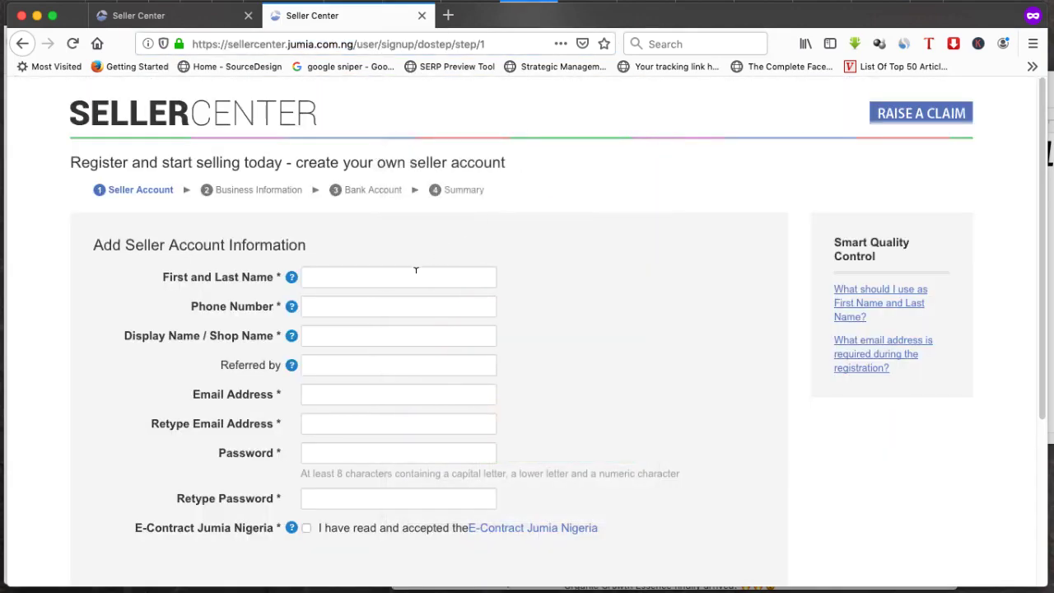
{"action": "scroll", "coordinate": [253, 303], "scroll_direction": "down", "scroll_amount": 3}
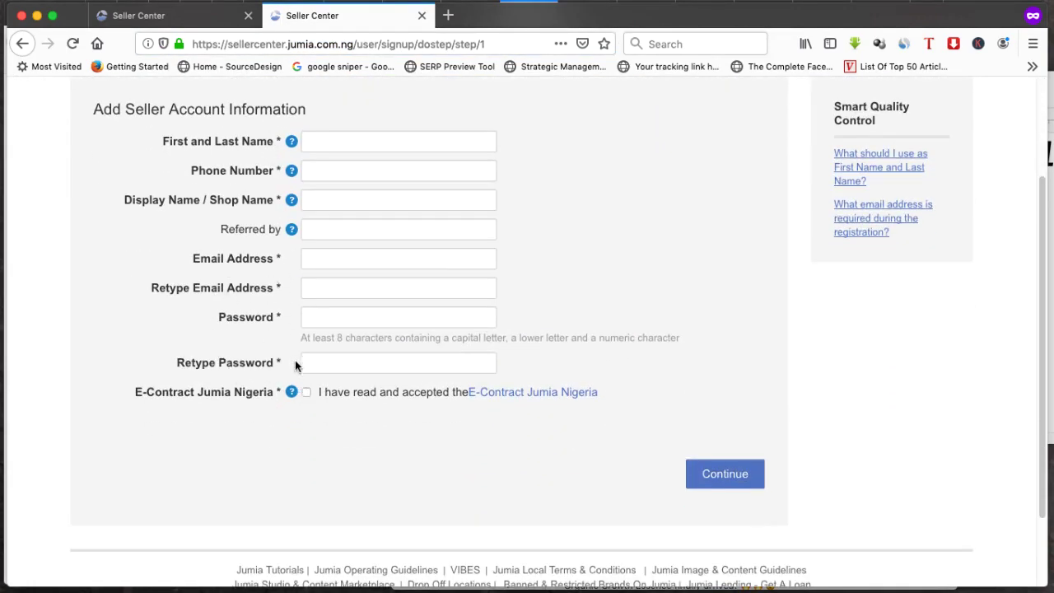
{"action": "scroll", "coordinate": [296, 356], "scroll_direction": "up", "scroll_amount": 3}
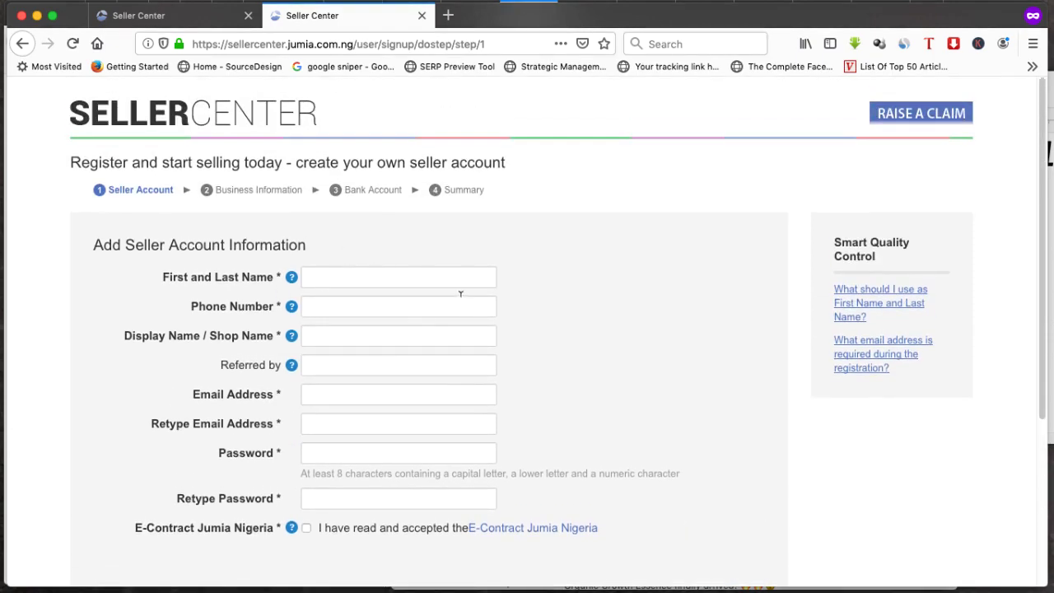
Paste the seller's full name from the note into First and Last Name
{"action": "left_click", "coordinate": [45, 248]}
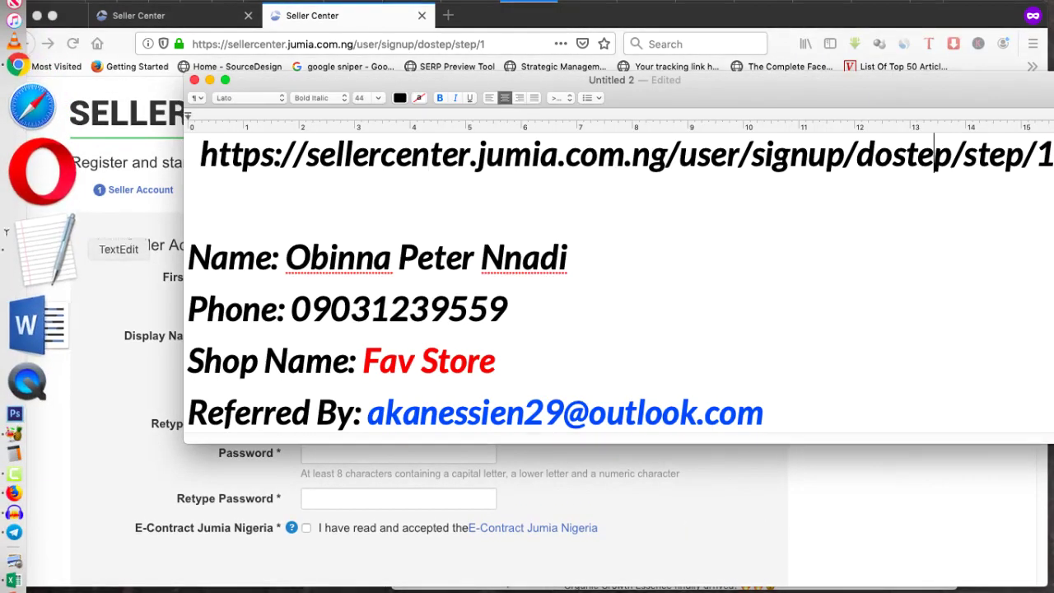
{"action": "left_click_drag", "start_coordinate": [286, 258], "coordinate": [566, 260]}
{"action": "key", "text": "super+c"}
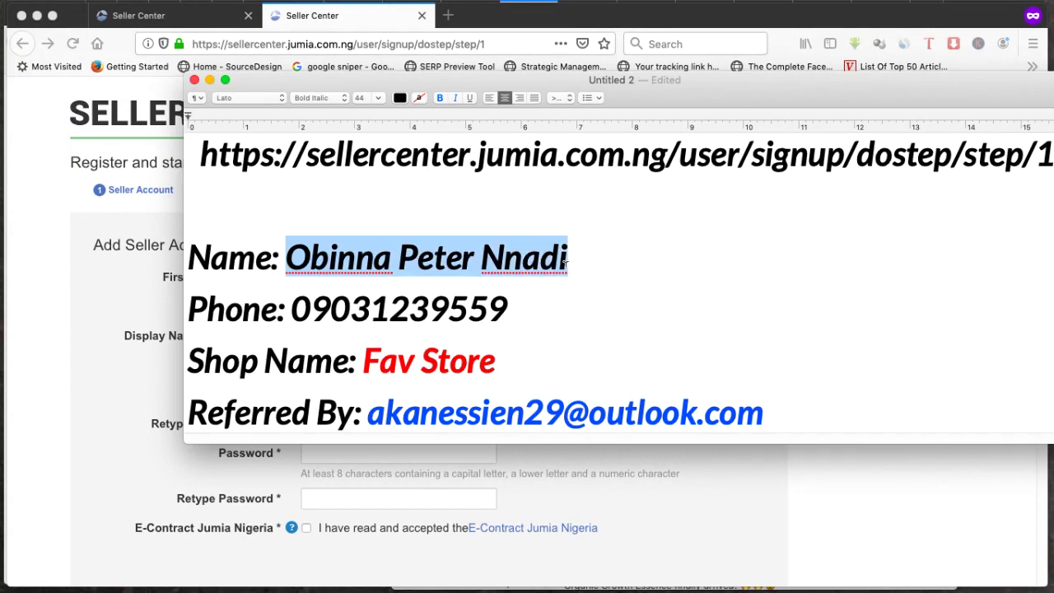
{"action": "left_click", "coordinate": [130, 308]}
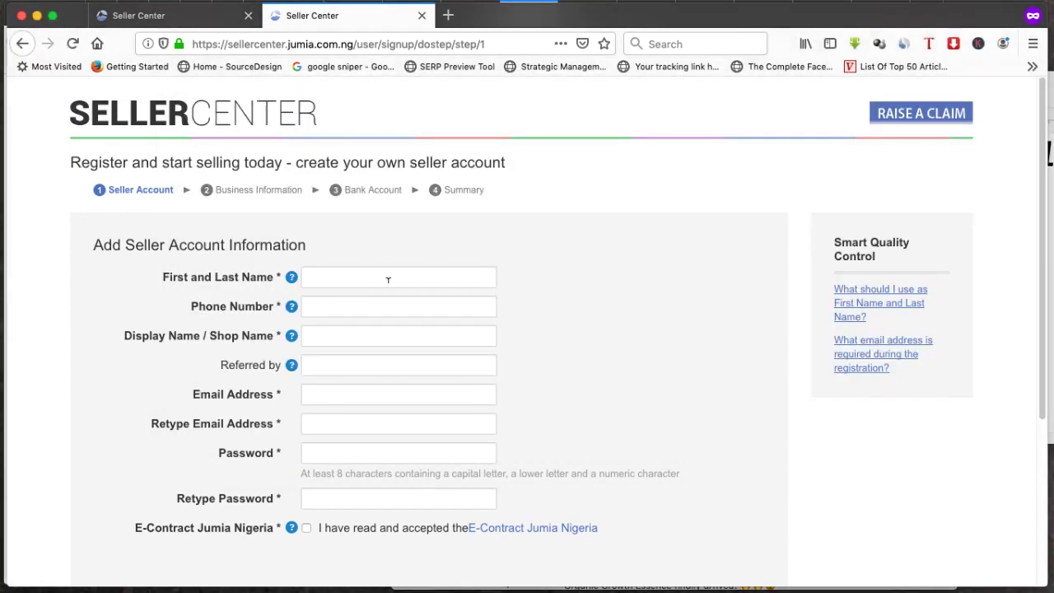
{"action": "left_click", "coordinate": [386, 278]}
{"action": "key", "text": "super+v"}
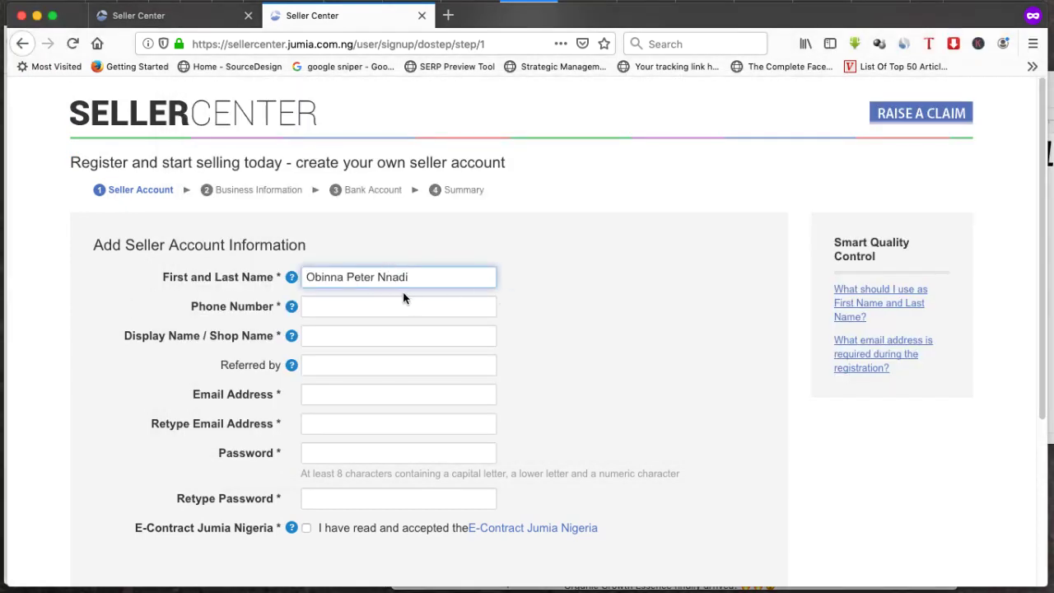
Copy the phone number from the note into the Phone Number field
{"action": "mouse_move", "coordinate": [4, 239]}
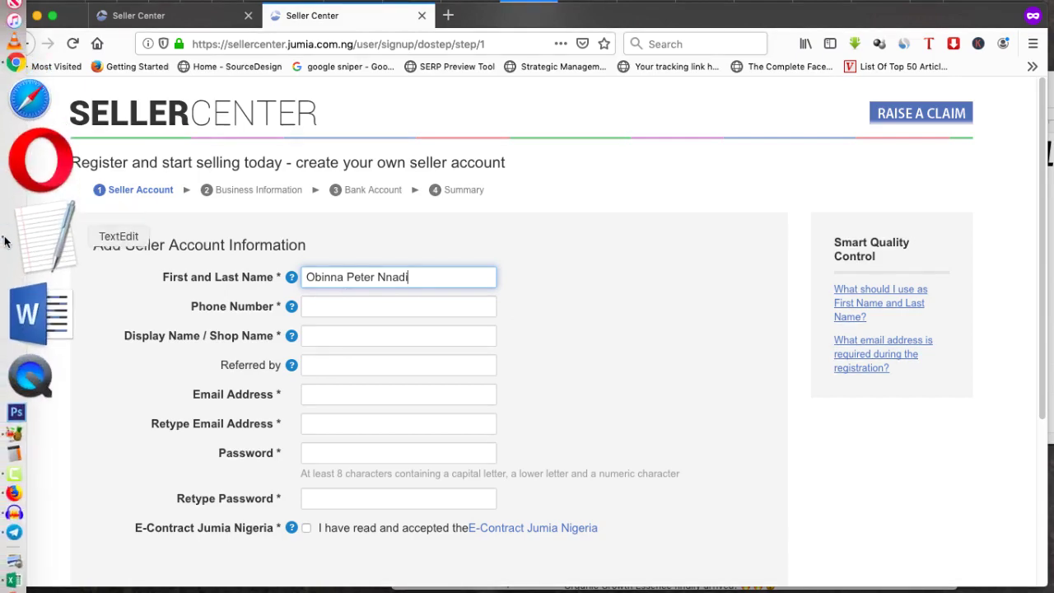
{"action": "left_click", "coordinate": [33, 237]}
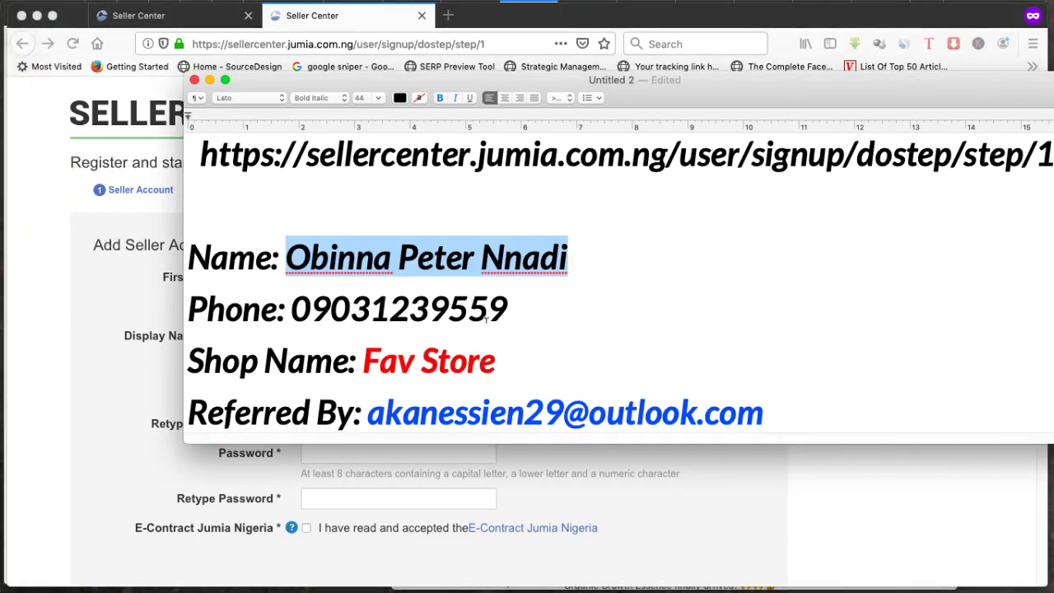
{"action": "left_click_drag", "start_coordinate": [507, 309], "coordinate": [298, 301]}
{"action": "key", "text": "super+c"}
{"action": "left_click", "coordinate": [101, 304]}
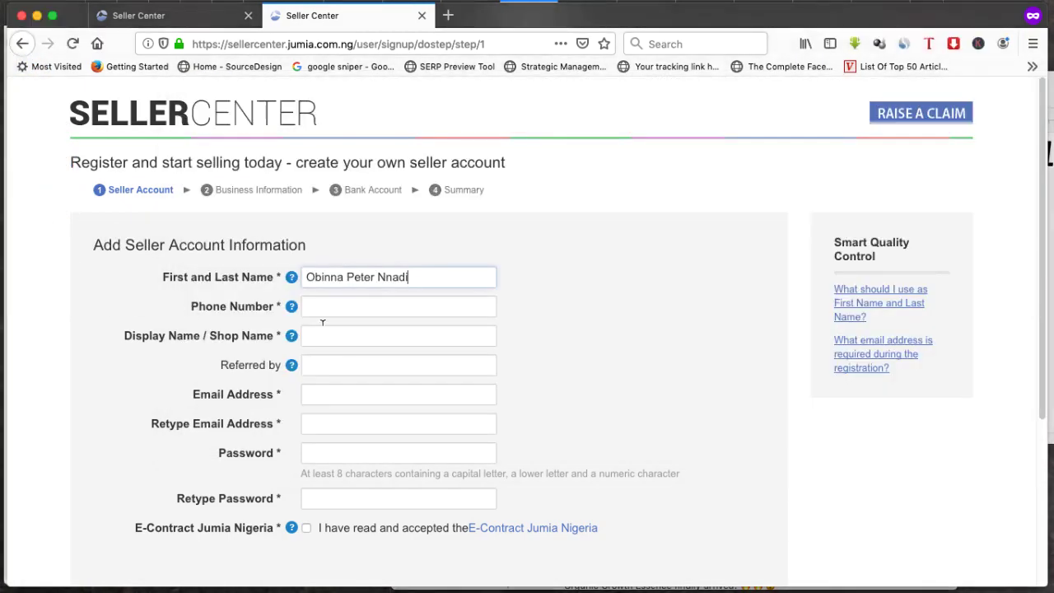
{"action": "left_click", "coordinate": [345, 305]}
{"action": "key", "text": "super+v"}
Copy the shop name Fav Store from the note into Shop Name
{"action": "mouse_move", "coordinate": [4, 296]}
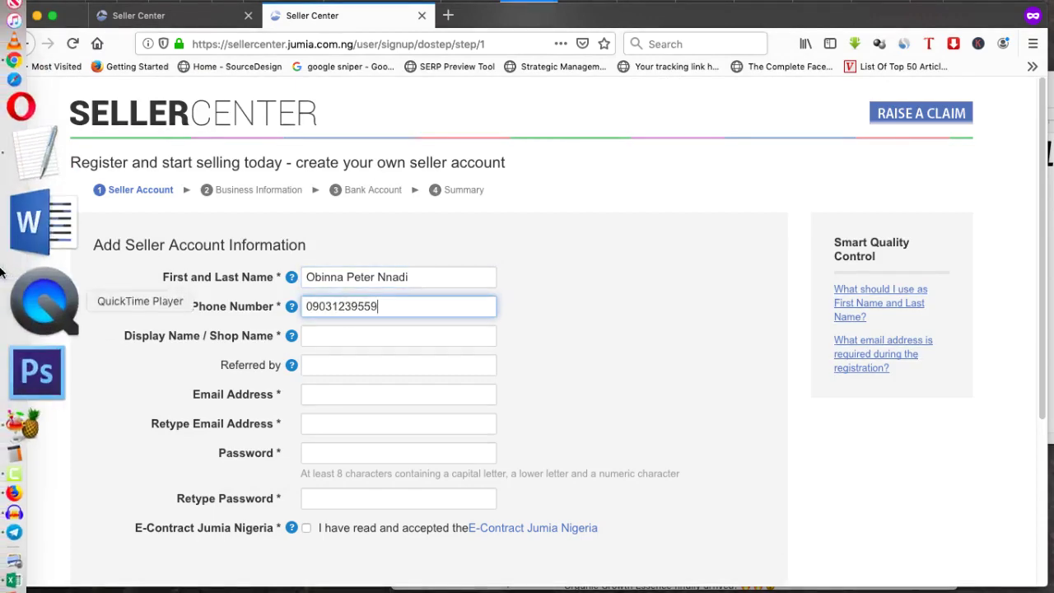
{"action": "left_click", "coordinate": [37, 226]}
{"action": "left_click_drag", "start_coordinate": [498, 361], "coordinate": [363, 360]}
{"action": "key", "text": "super+c"}
{"action": "left_click", "coordinate": [143, 350]}
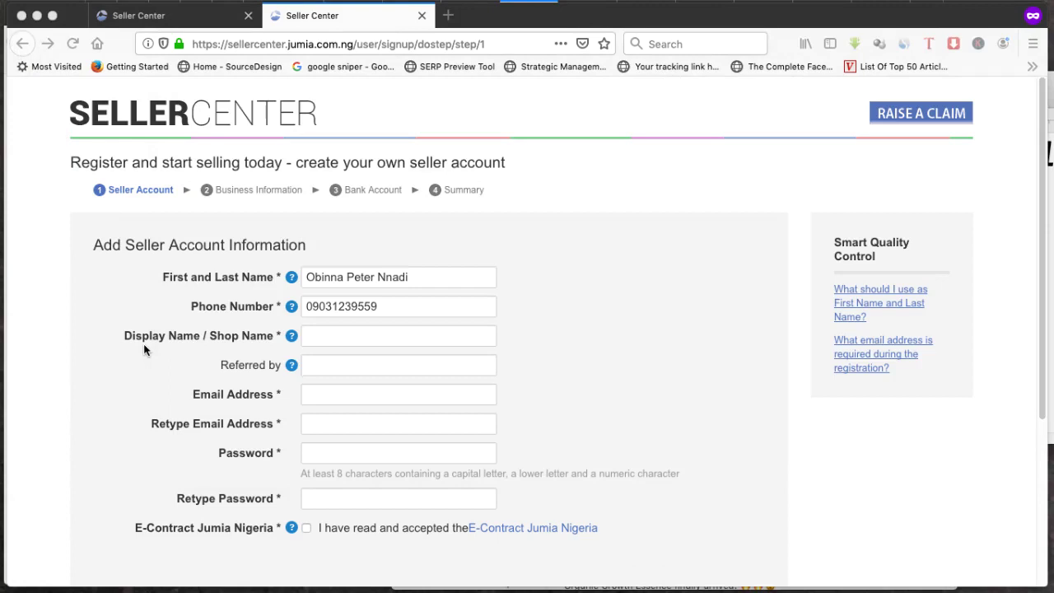
{"action": "left_click", "coordinate": [350, 336]}
{"action": "key", "text": "super+v"}
Paste the referrer's e-mail from the note into the Referred by field
{"action": "mouse_move", "coordinate": [1, 334]}
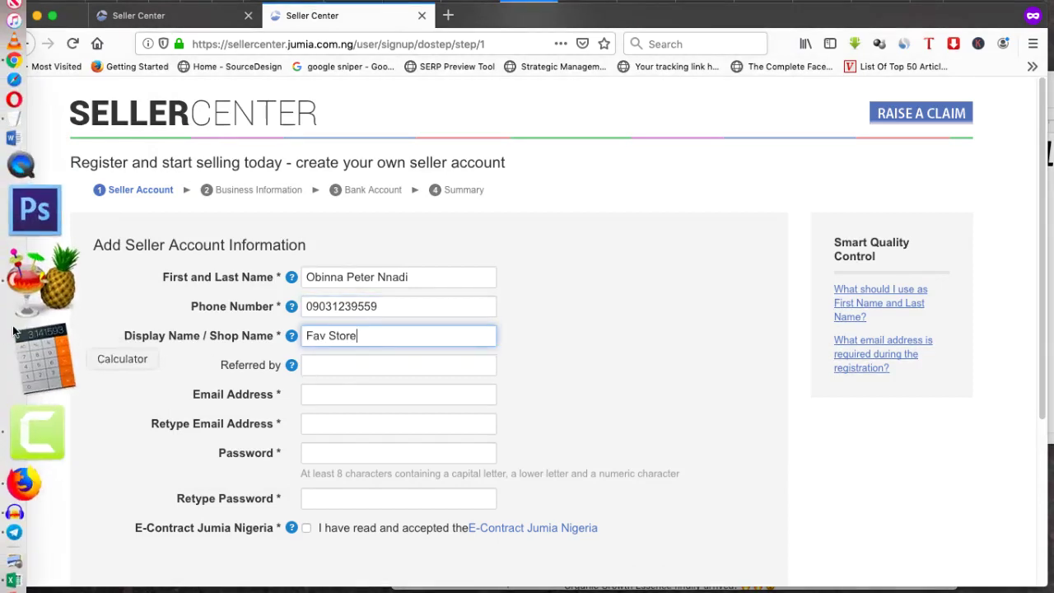
{"action": "left_click", "coordinate": [30, 233]}
{"action": "scroll", "coordinate": [593, 351], "scroll_direction": "down", "scroll_amount": 2}
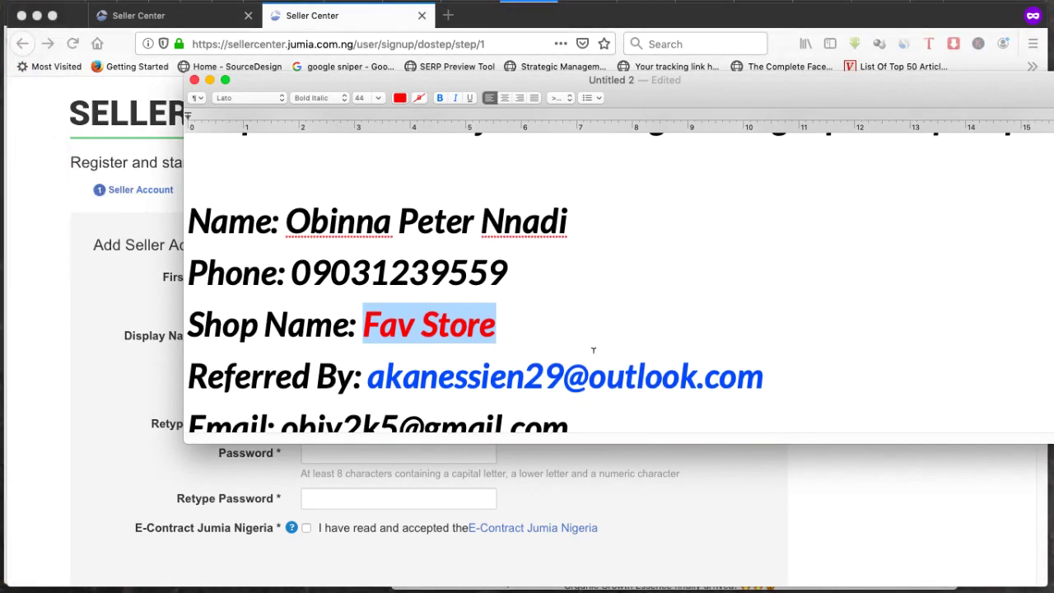
{"action": "left_click_drag", "start_coordinate": [771, 374], "coordinate": [374, 379]}
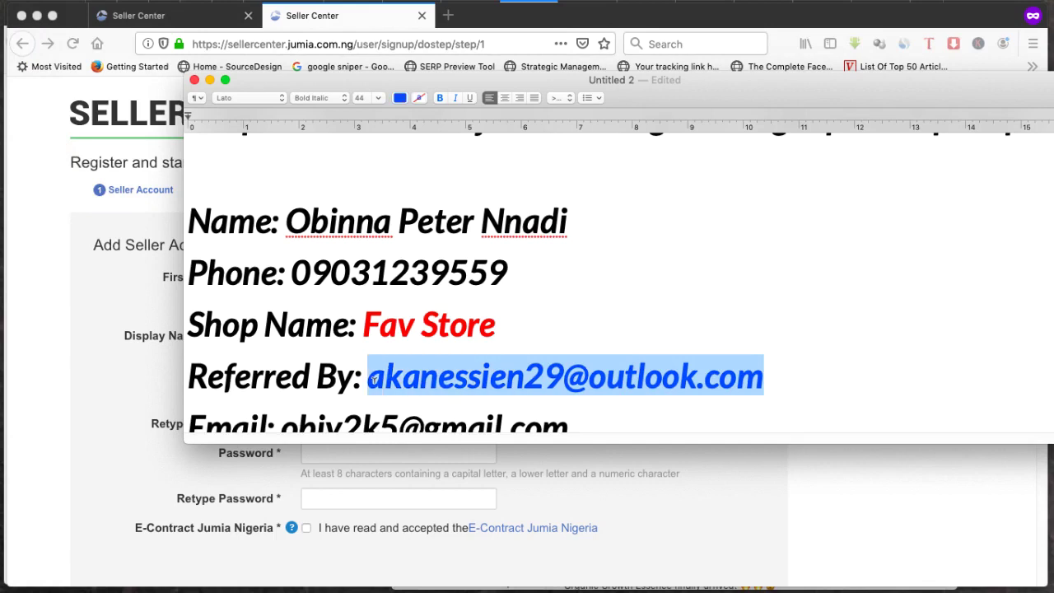
{"action": "left_click", "coordinate": [146, 377]}
{"action": "left_click", "coordinate": [361, 363]}
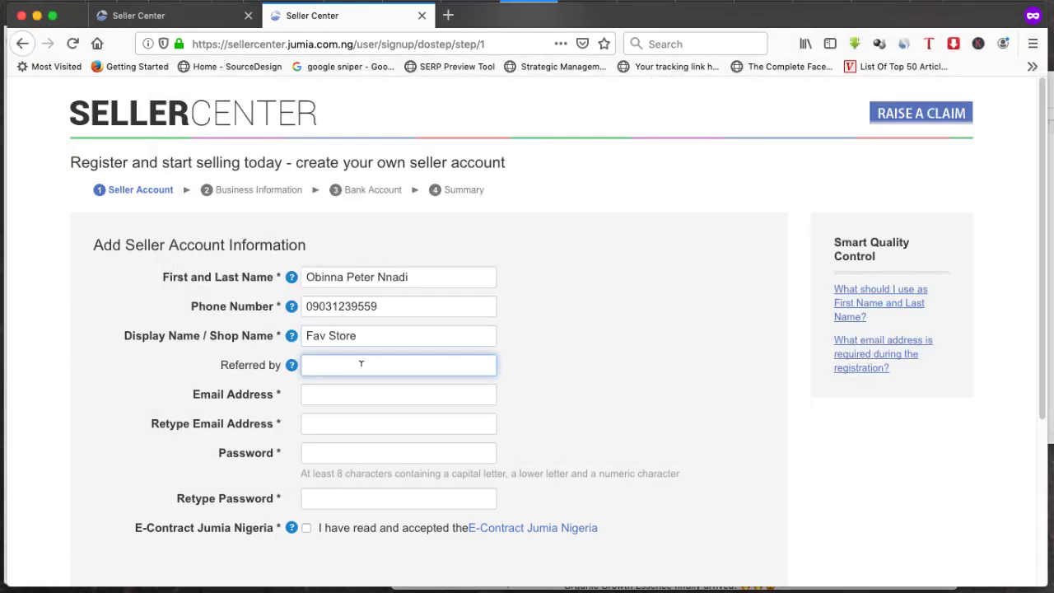
{"action": "key", "text": "super+v"}
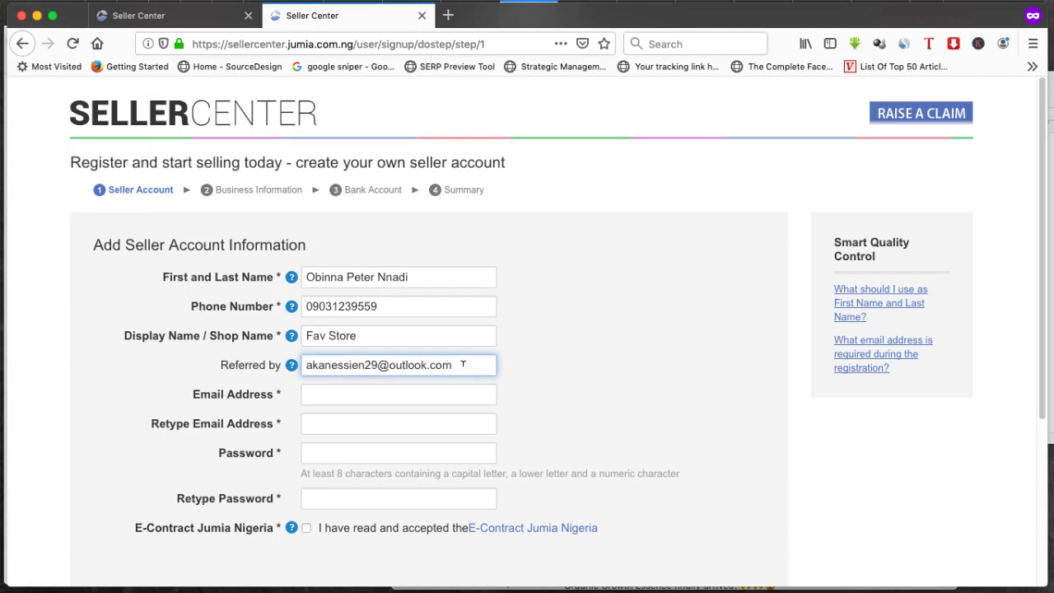
{"action": "left_click_drag", "start_coordinate": [388, 363], "coordinate": [366, 365]}
{"action": "left_click", "coordinate": [335, 363]}
Compare the referrer e-mail in the note with the Referred by entry
{"action": "left_click", "coordinate": [36, 240]}
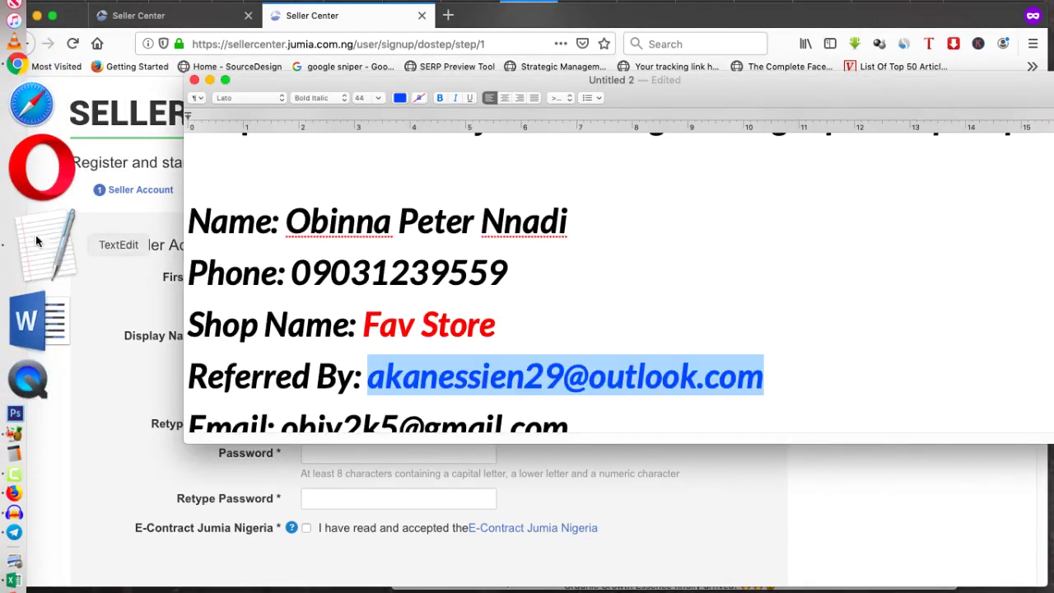
{"action": "scroll", "coordinate": [450, 353], "scroll_direction": "down", "scroll_amount": 2}
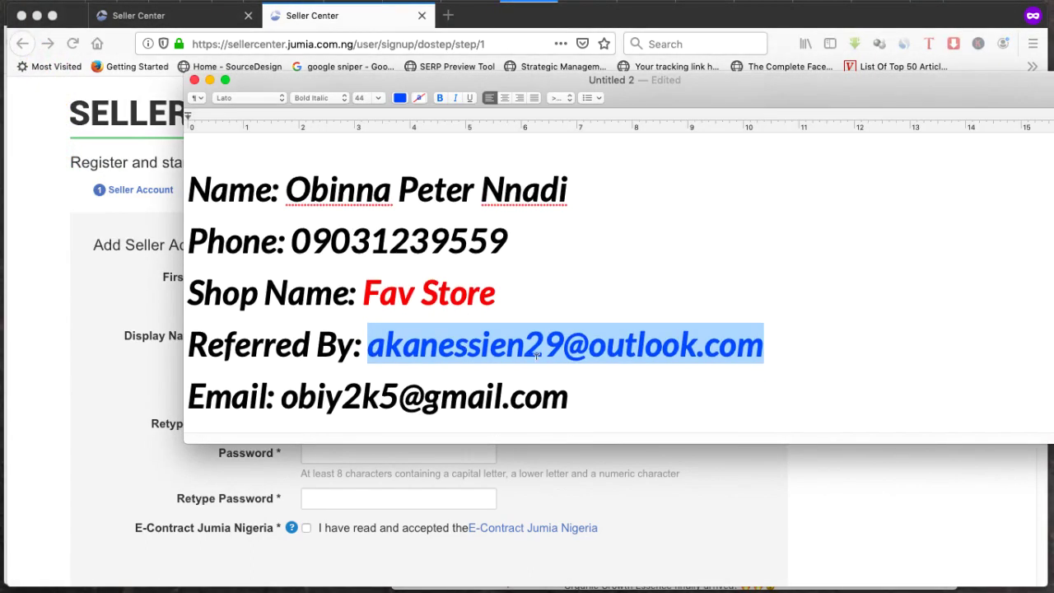
{"action": "left_click", "coordinate": [566, 345]}
{"action": "left_click_drag", "start_coordinate": [565, 346], "coordinate": [525, 345]}
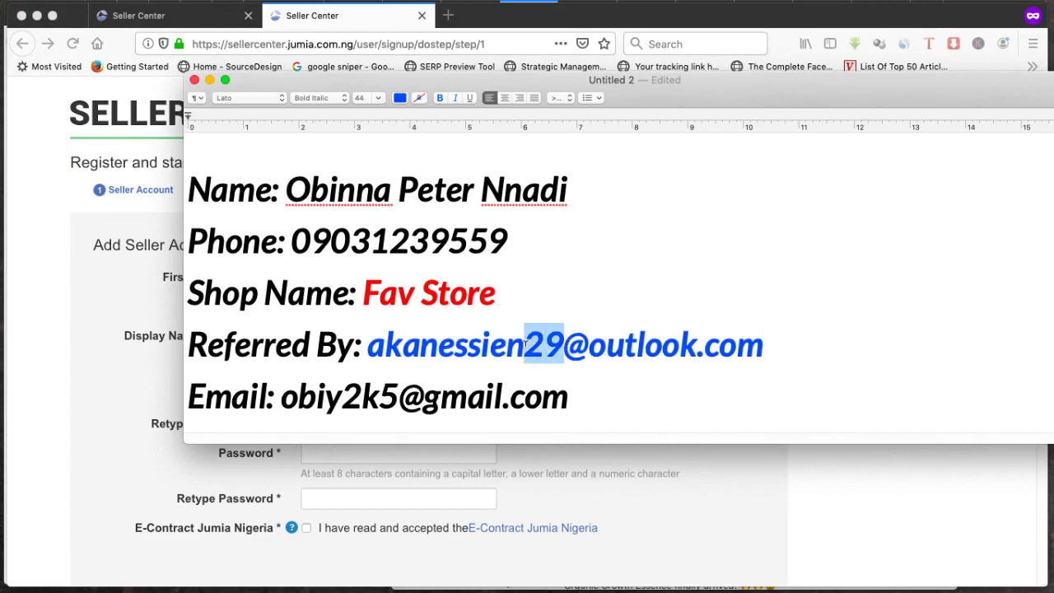
{"action": "left_click", "coordinate": [522, 344]}
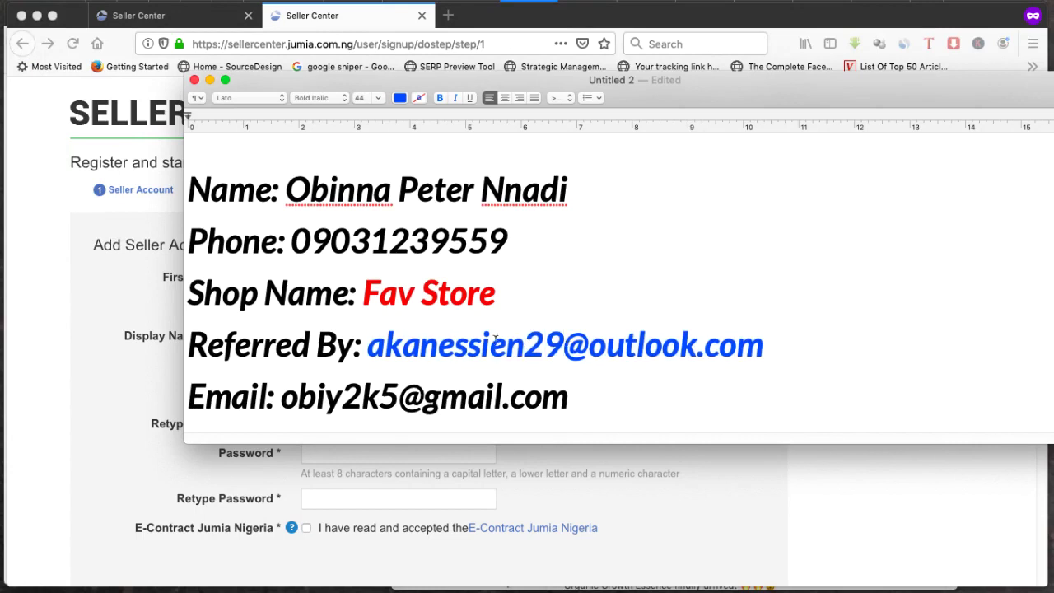
{"action": "left_click_drag", "start_coordinate": [368, 346], "coordinate": [435, 343]}
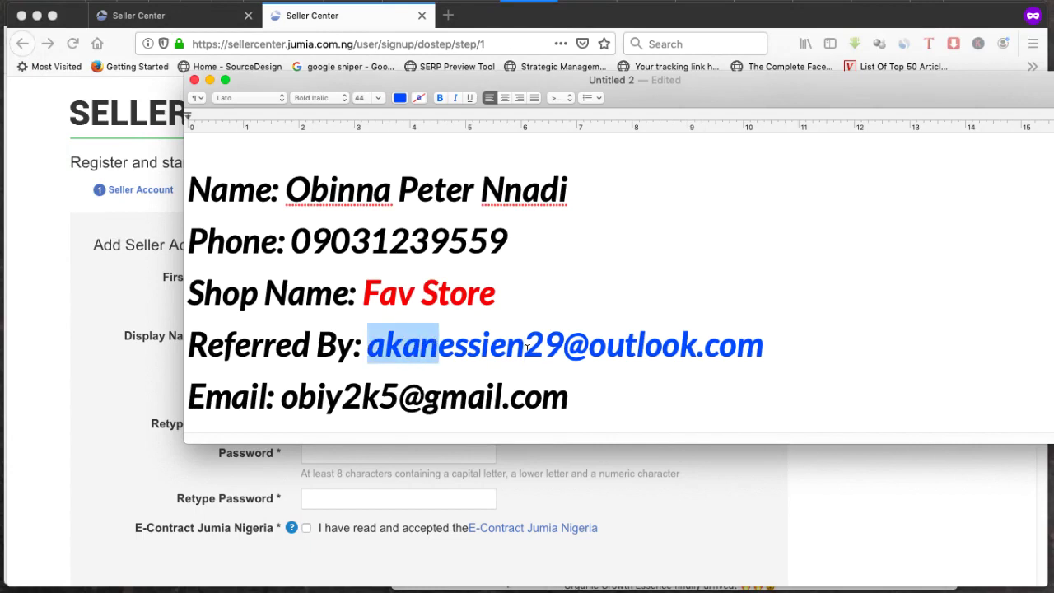
{"action": "left_click", "coordinate": [558, 341]}
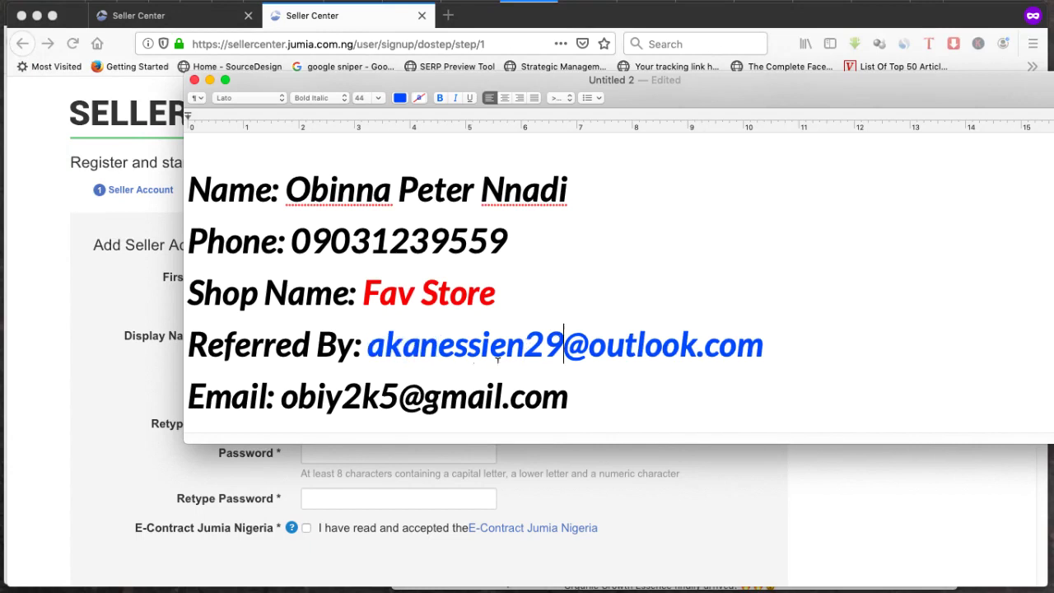
{"action": "left_click_drag", "start_coordinate": [763, 346], "coordinate": [373, 350]}
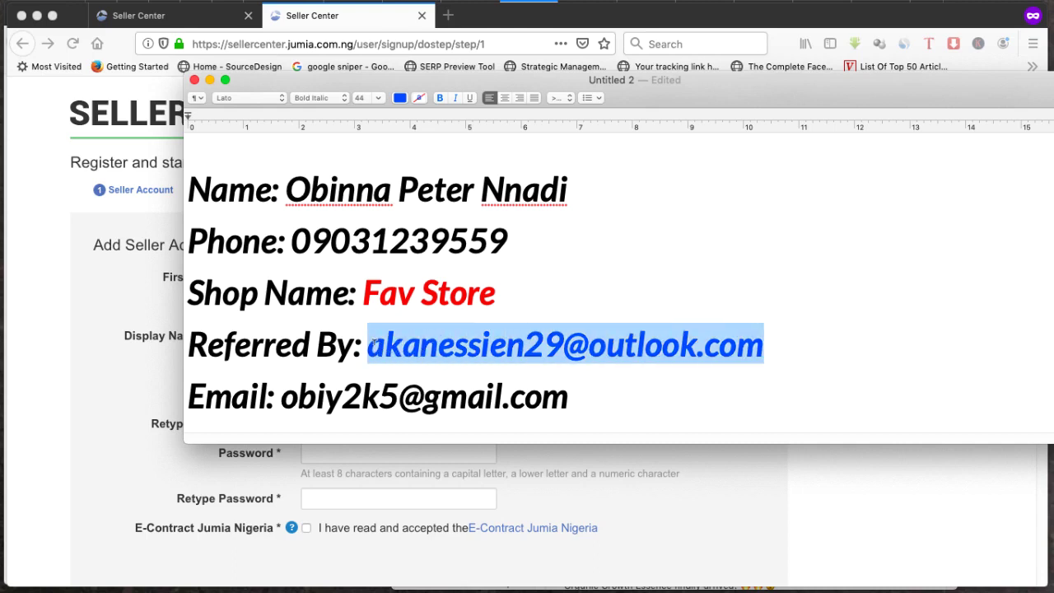
{"action": "left_click", "coordinate": [373, 346]}
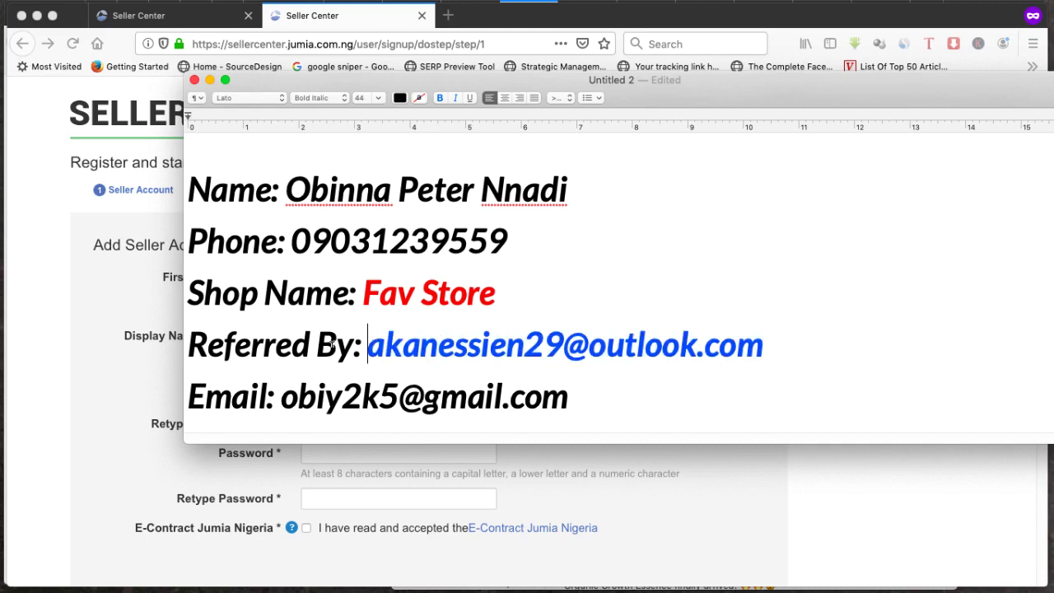
{"action": "left_click", "coordinate": [519, 457]}
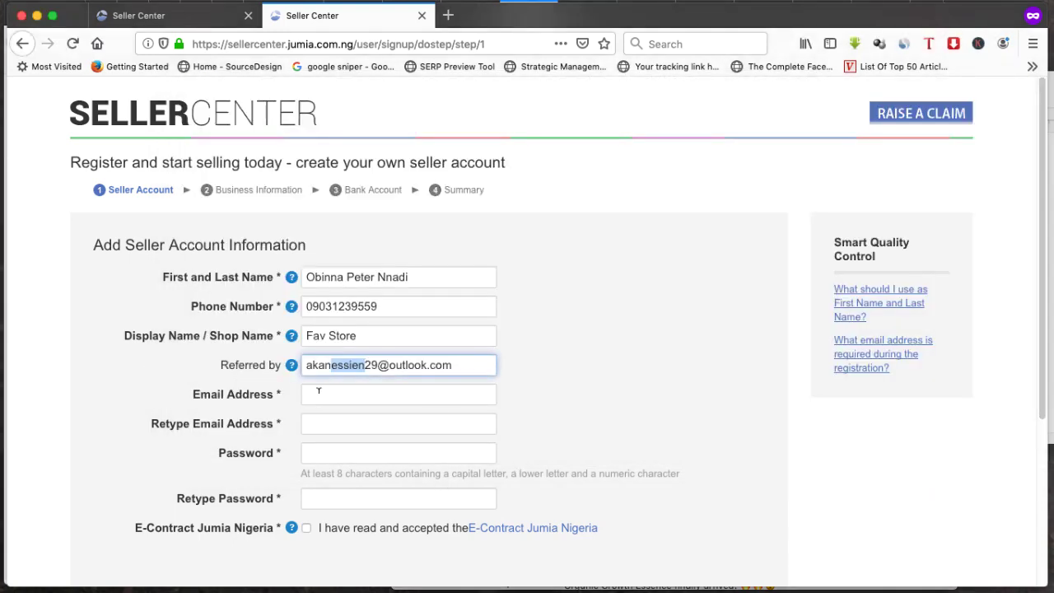
{"action": "left_click", "coordinate": [359, 365]}
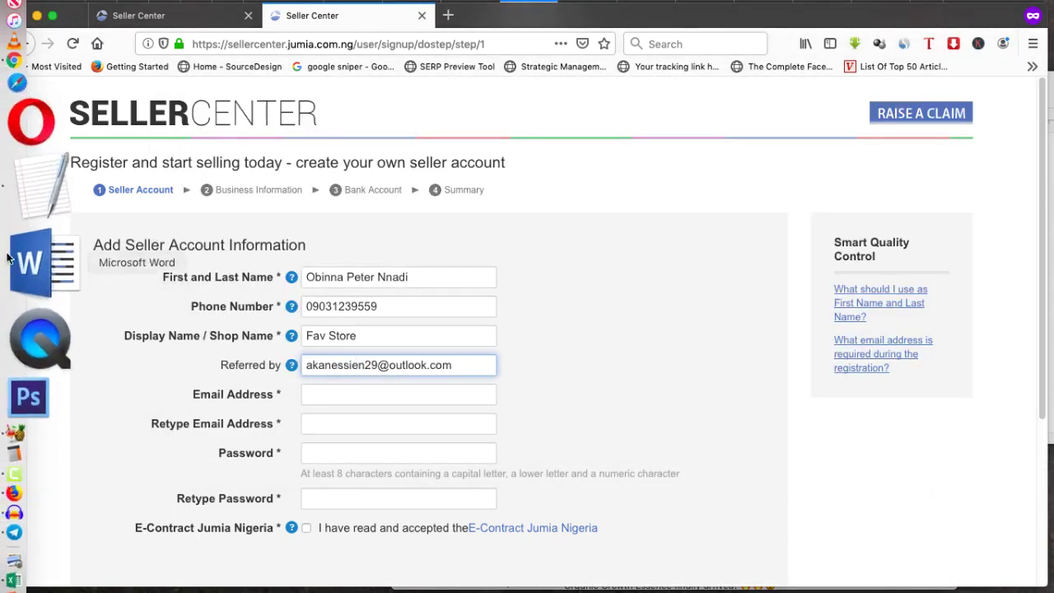
Paste the account e-mail into both Email Address and Retype Email Address
{"action": "left_click", "coordinate": [28, 252]}
{"action": "left_click_drag", "start_coordinate": [569, 399], "coordinate": [285, 391]}
{"action": "key", "text": "super+c"}
{"action": "left_click", "coordinate": [129, 387]}
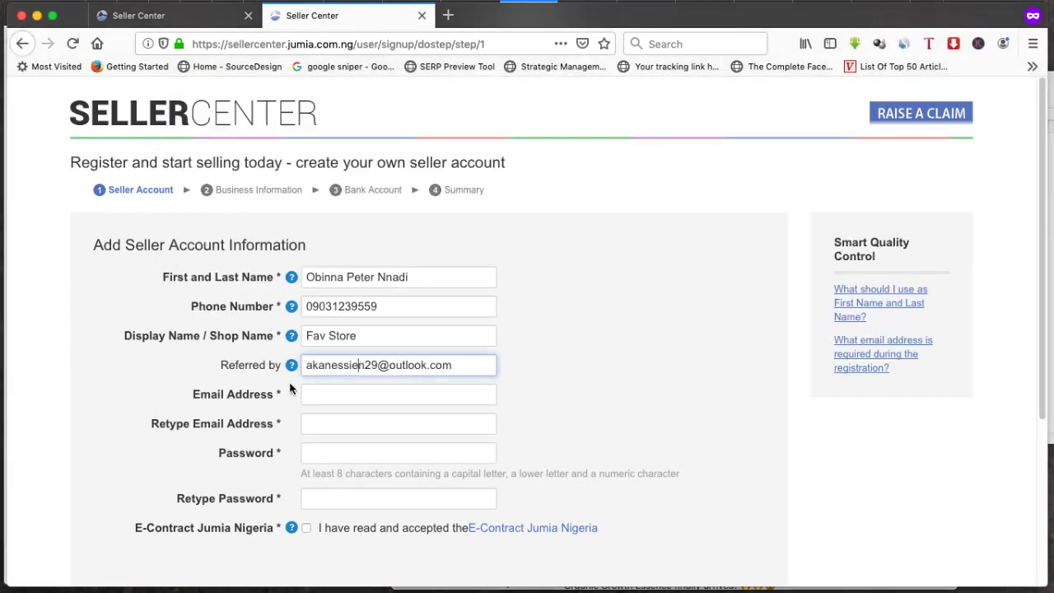
{"action": "left_click", "coordinate": [340, 394]}
{"action": "key", "text": "super+v"}
{"action": "scroll", "coordinate": [396, 425], "scroll_direction": "down", "scroll_amount": 2}
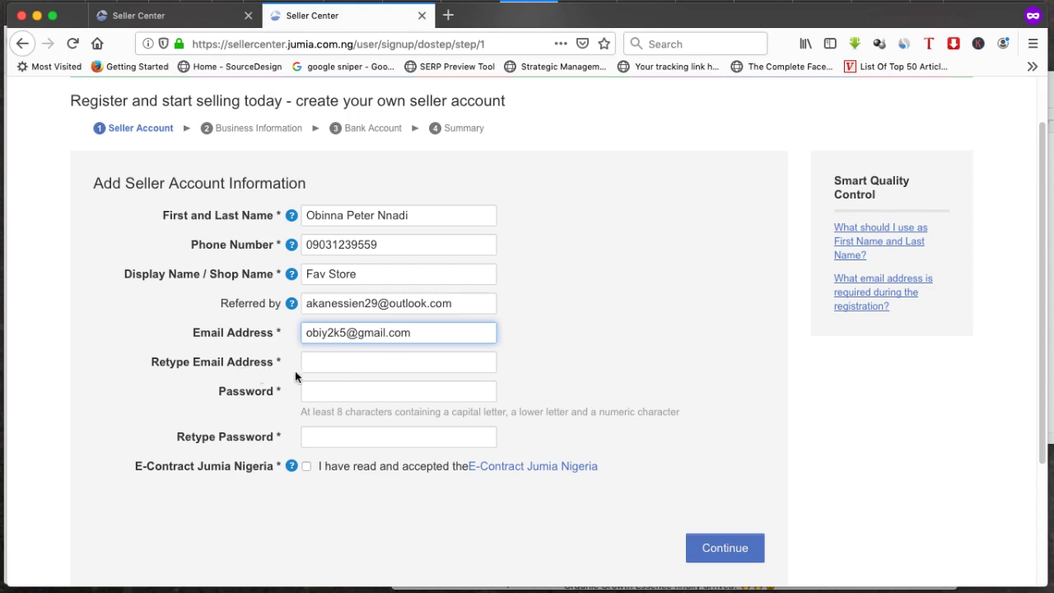
{"action": "left_click", "coordinate": [325, 364]}
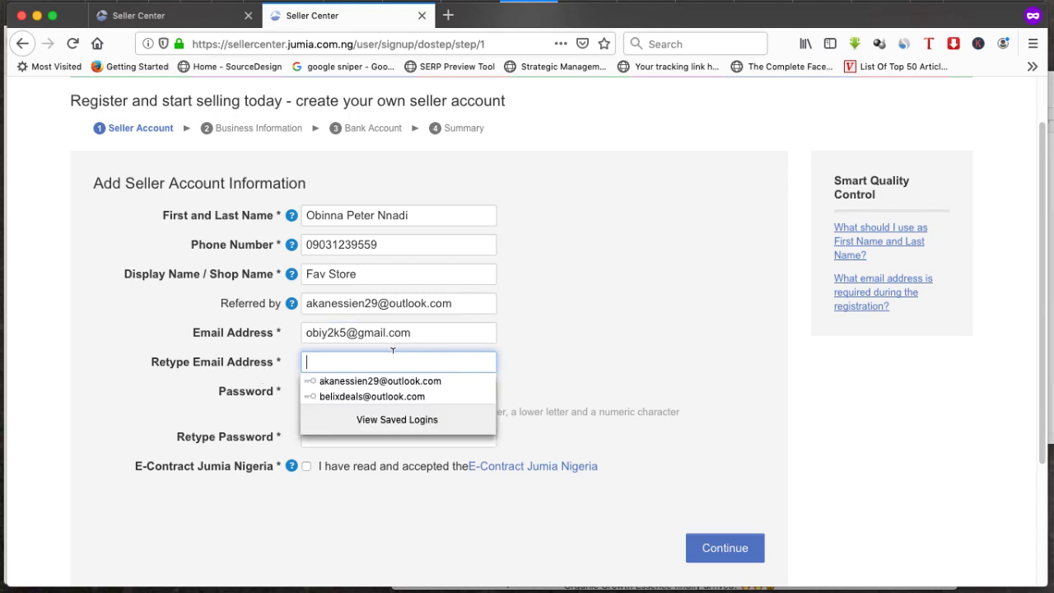
{"action": "key", "text": "ctrl+v"}
{"action": "left_click", "coordinate": [571, 345]}
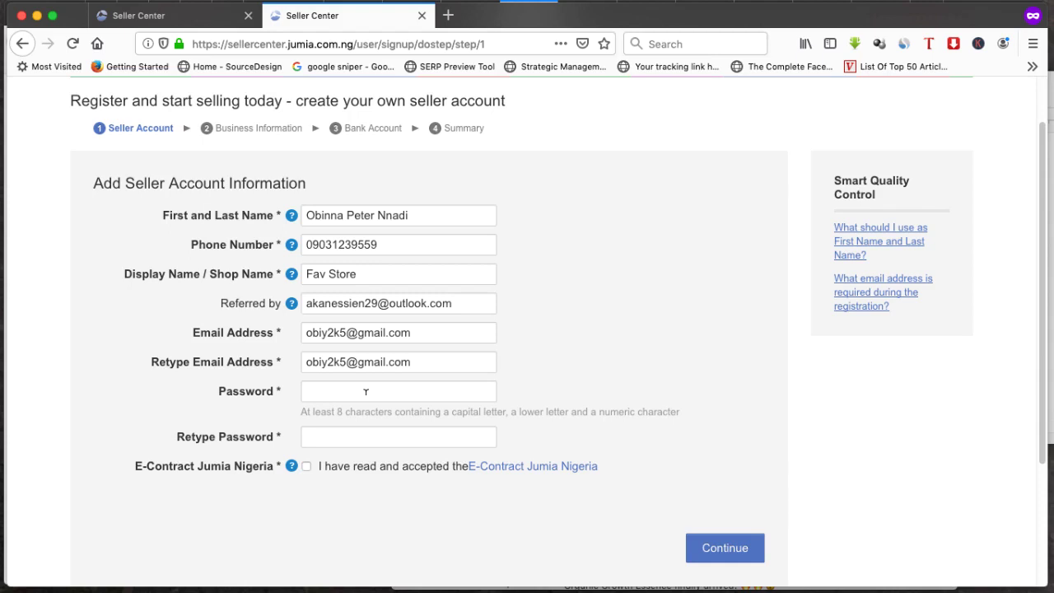
Fill in the password and its confirmation, checking the password rules
{"action": "left_click", "coordinate": [387, 438]}
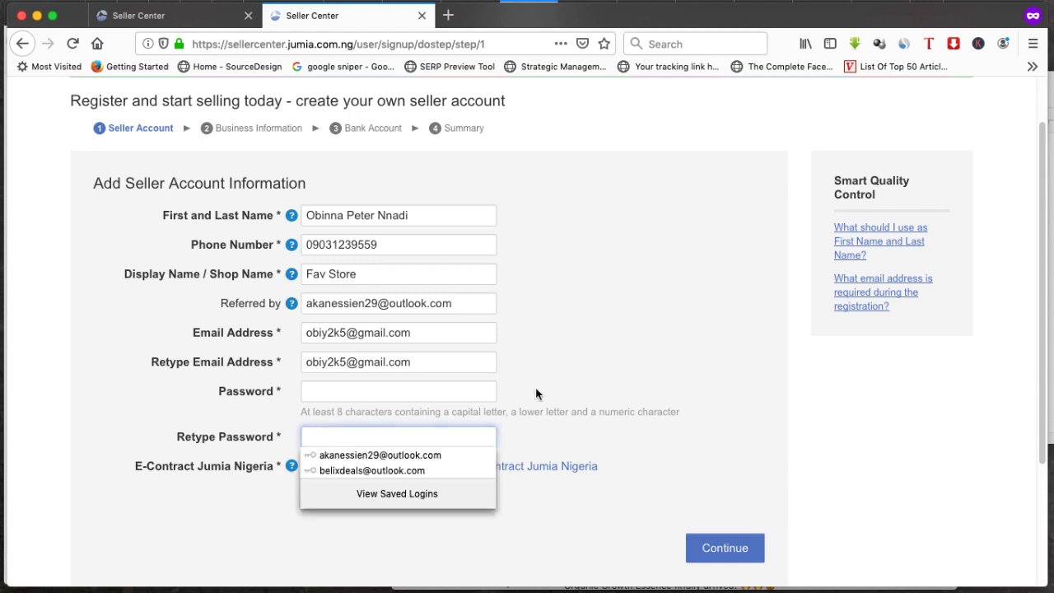
{"action": "left_click", "coordinate": [661, 510]}
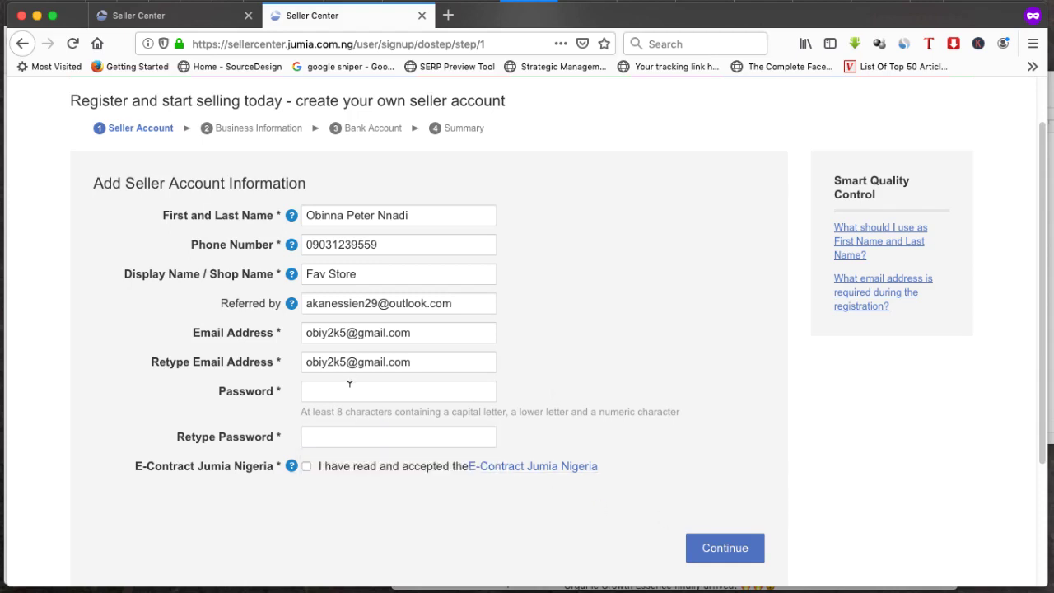
{"action": "left_click", "coordinate": [349, 385]}
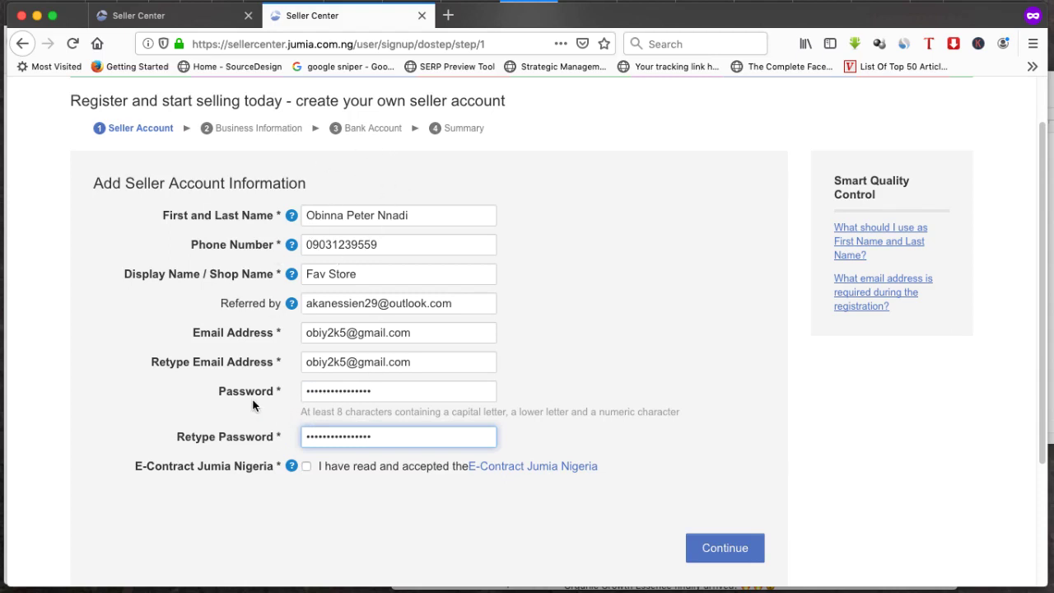
{"action": "left_click_drag", "start_coordinate": [300, 412], "coordinate": [580, 413]}
{"action": "left_click", "coordinate": [606, 408]}
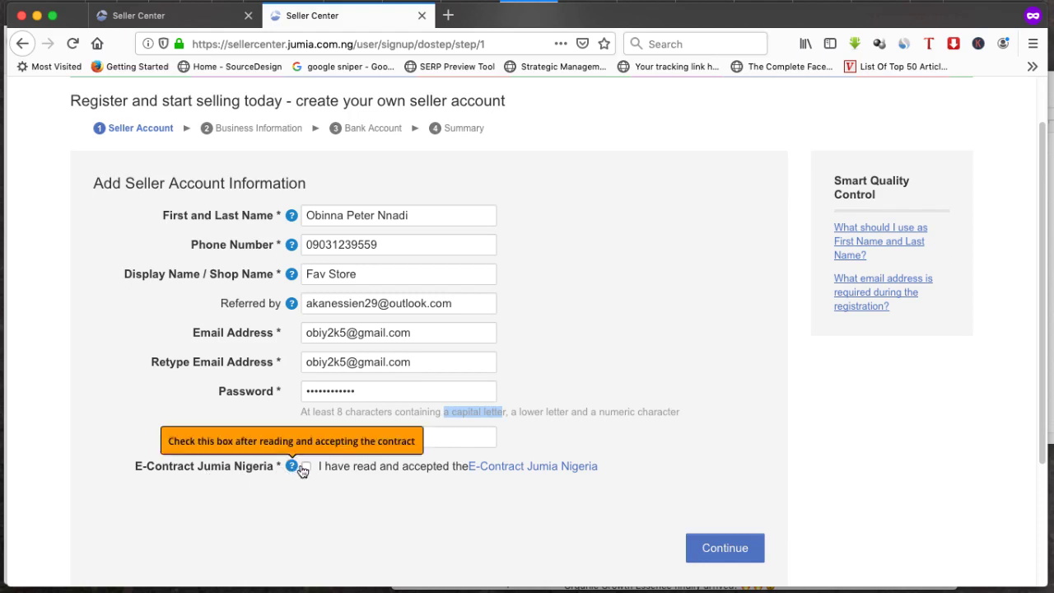
Accept the Jumia Nigeria e-contract and submit the seller account form
{"action": "left_click", "coordinate": [307, 466]}
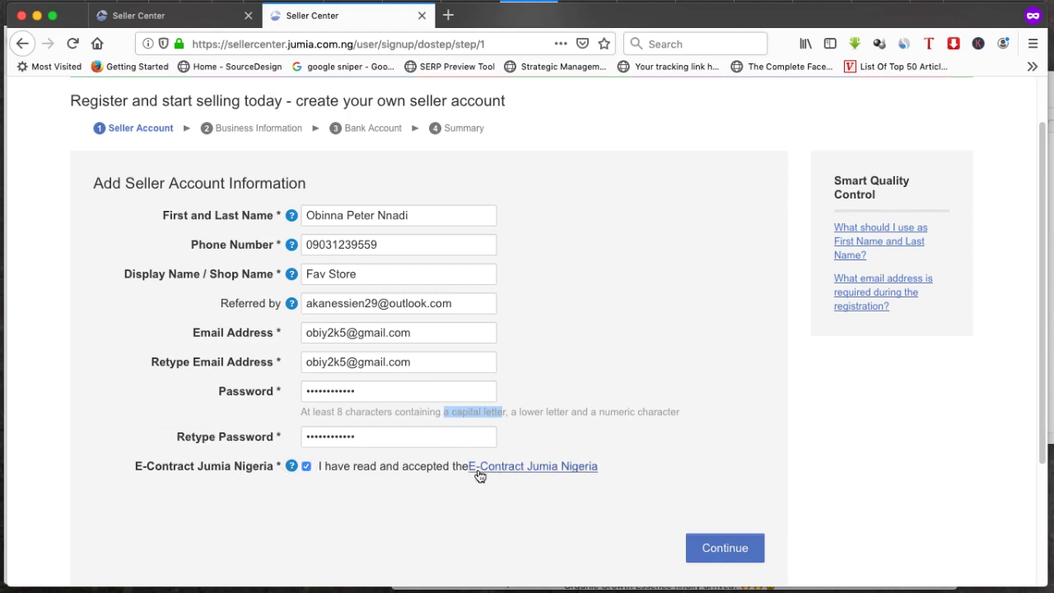
{"action": "scroll", "coordinate": [659, 458], "scroll_direction": "down", "scroll_amount": 4}
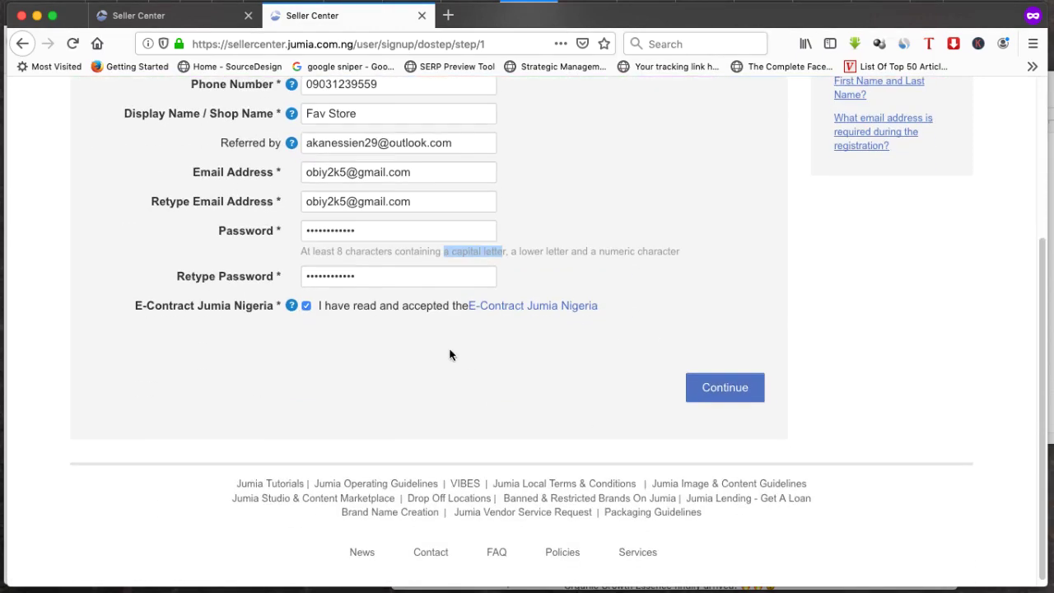
{"action": "left_click", "coordinate": [710, 389]}
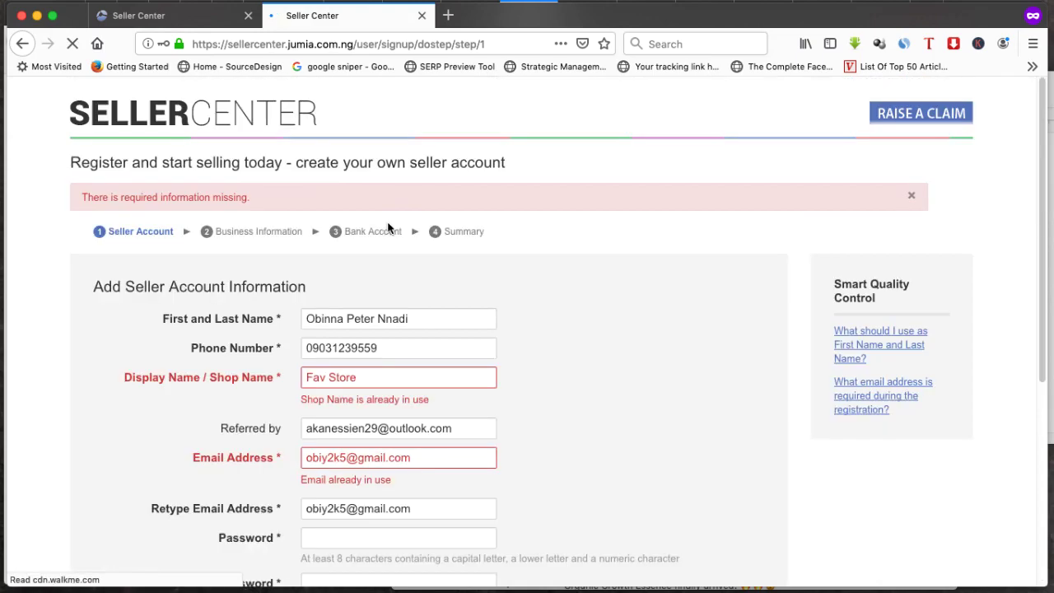
Replace the taken shop name with Nadi Store and swap out the rejected e-mail
{"action": "scroll", "coordinate": [239, 349], "scroll_direction": "down", "scroll_amount": 2}
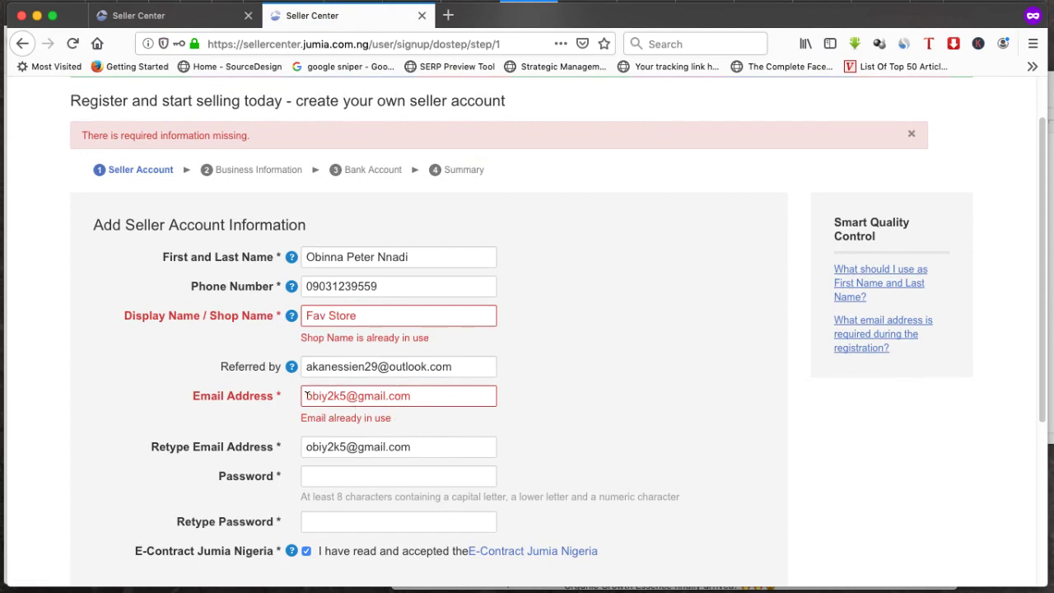
{"action": "left_click_drag", "start_coordinate": [306, 396], "coordinate": [413, 392]}
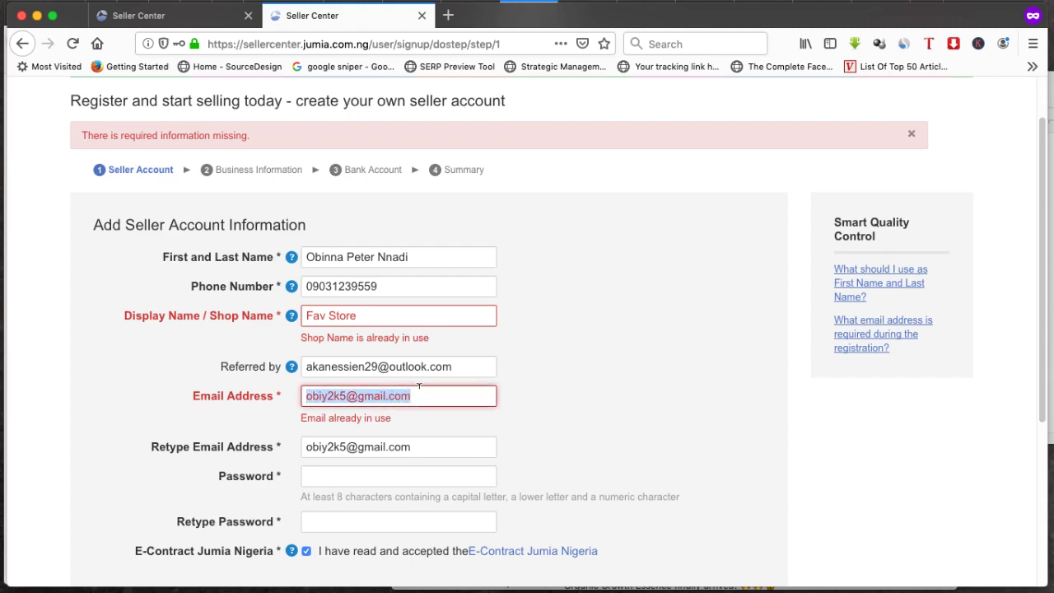
{"action": "triple_click", "coordinate": [313, 317]}
{"action": "scroll", "coordinate": [358, 339], "scroll_direction": "down", "scroll_amount": 2}
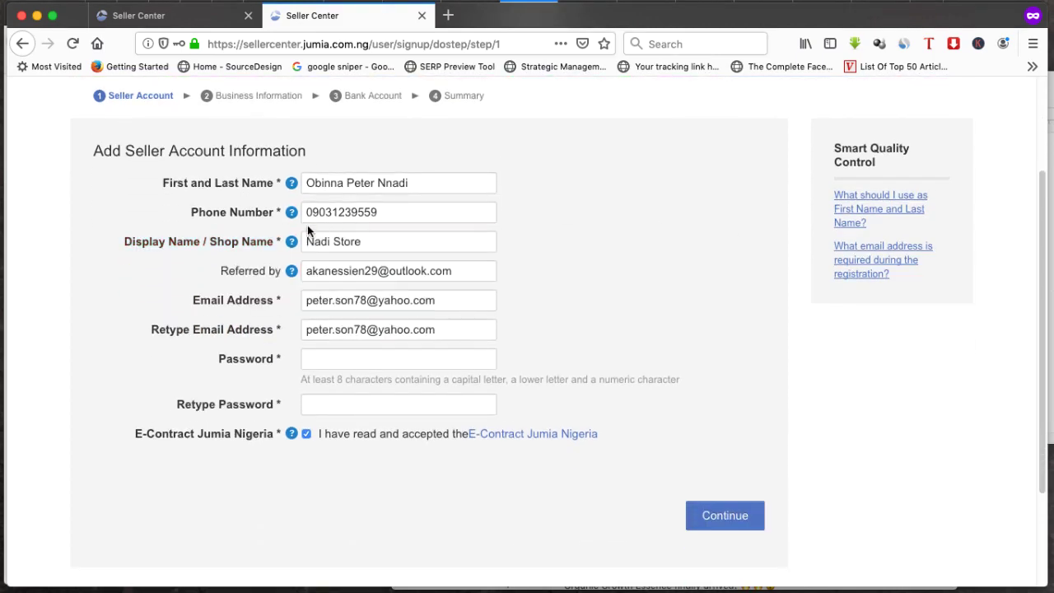
{"action": "left_click_drag", "start_coordinate": [363, 241], "coordinate": [299, 236]}
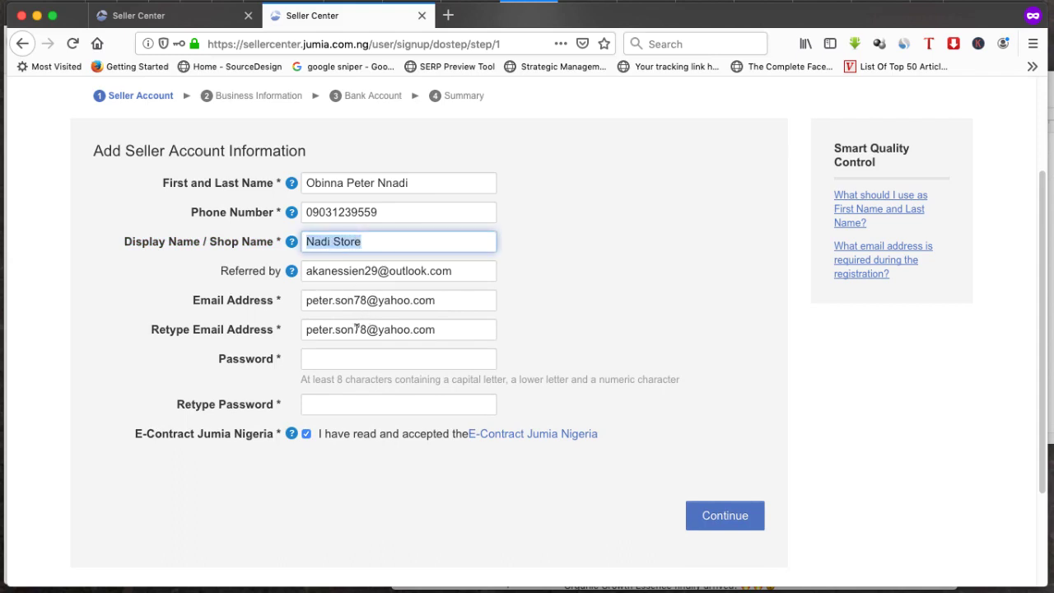
Fill Password and Retype Password from the saved password suggestion
{"action": "left_click", "coordinate": [321, 355]}
{"action": "key", "text": "Down"}
{"action": "key", "text": "Return"}
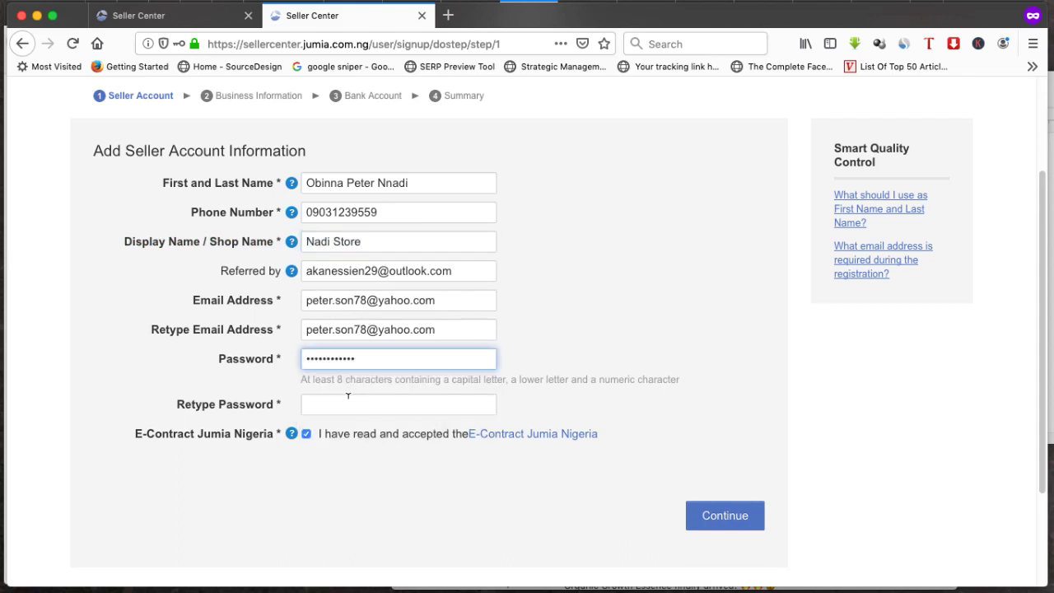
{"action": "left_click", "coordinate": [347, 400]}
{"action": "key", "text": "Down"}
{"action": "key", "text": "Return"}
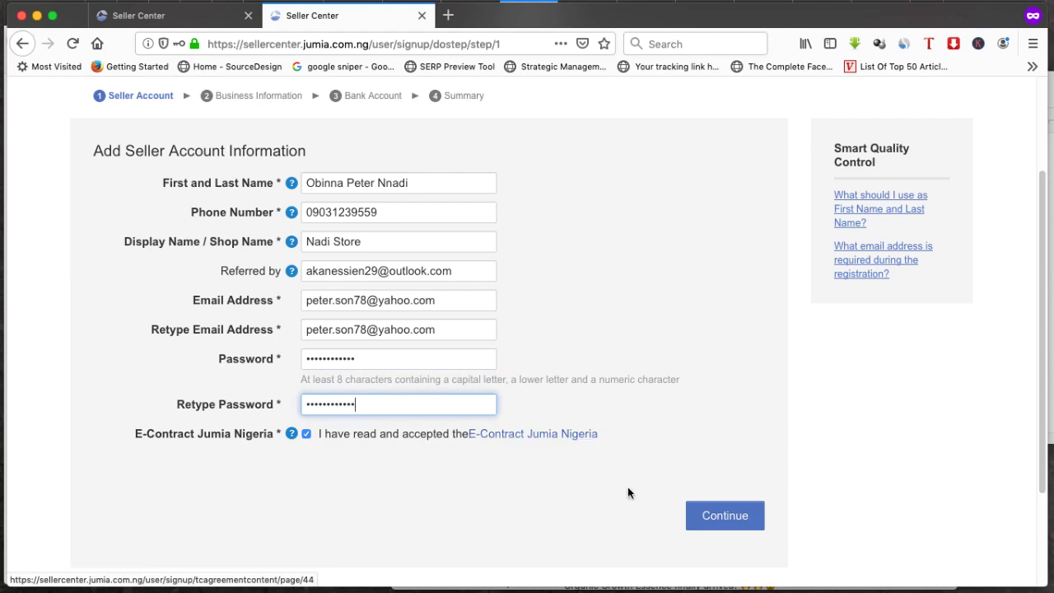
View the E-Contract in a new tab, then return and submit the account details
{"action": "right_click", "coordinate": [565, 444]}
{"action": "left_click", "coordinate": [626, 393]}
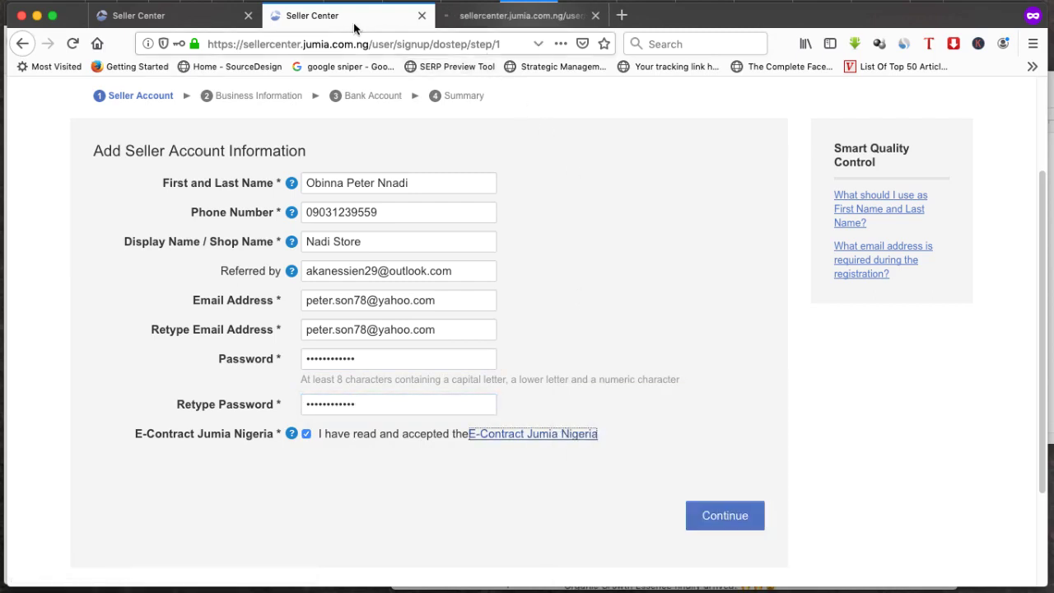
{"action": "left_click", "coordinate": [458, 23]}
{"action": "left_click", "coordinate": [375, 18]}
{"action": "left_click", "coordinate": [738, 516]}
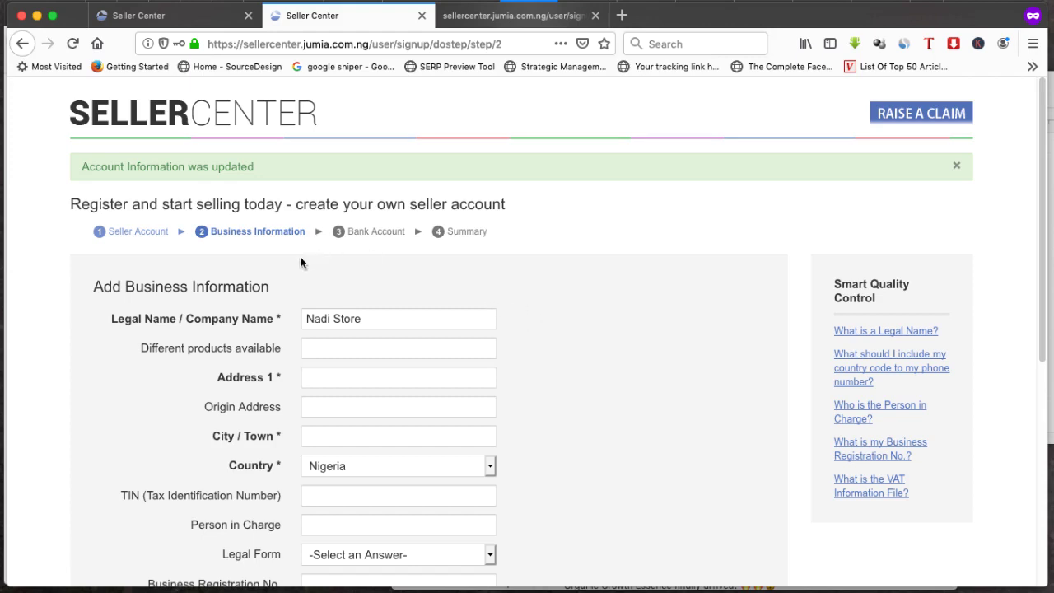
Review the Business Information form and check the Country dropdown choices
{"action": "scroll", "coordinate": [535, 324], "scroll_direction": "down", "scroll_amount": 3}
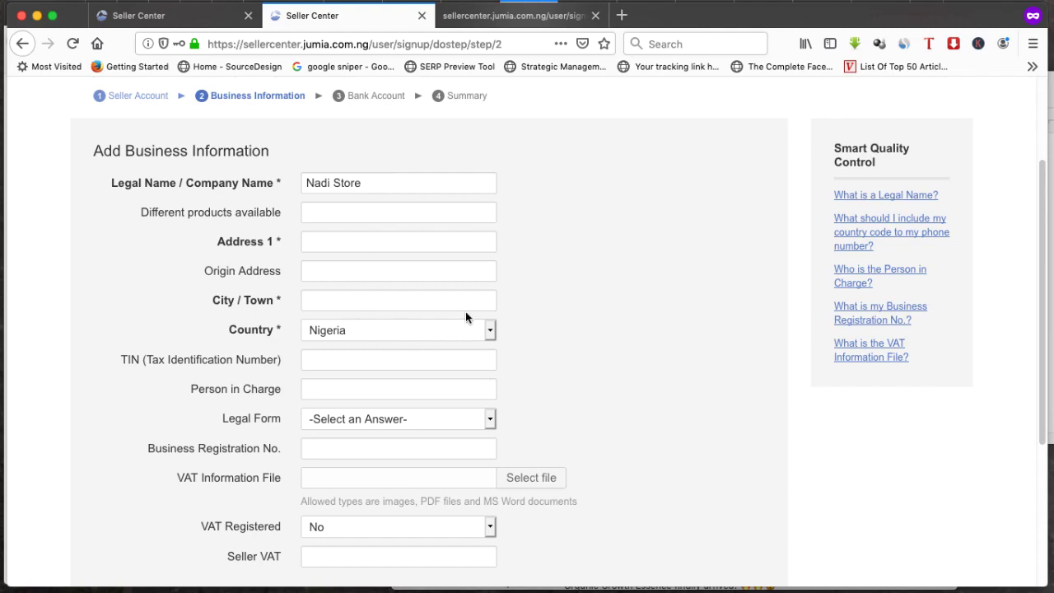
{"action": "scroll", "coordinate": [466, 315], "scroll_direction": "down", "scroll_amount": 5}
{"action": "scroll", "coordinate": [464, 344], "scroll_direction": "up", "scroll_amount": 3}
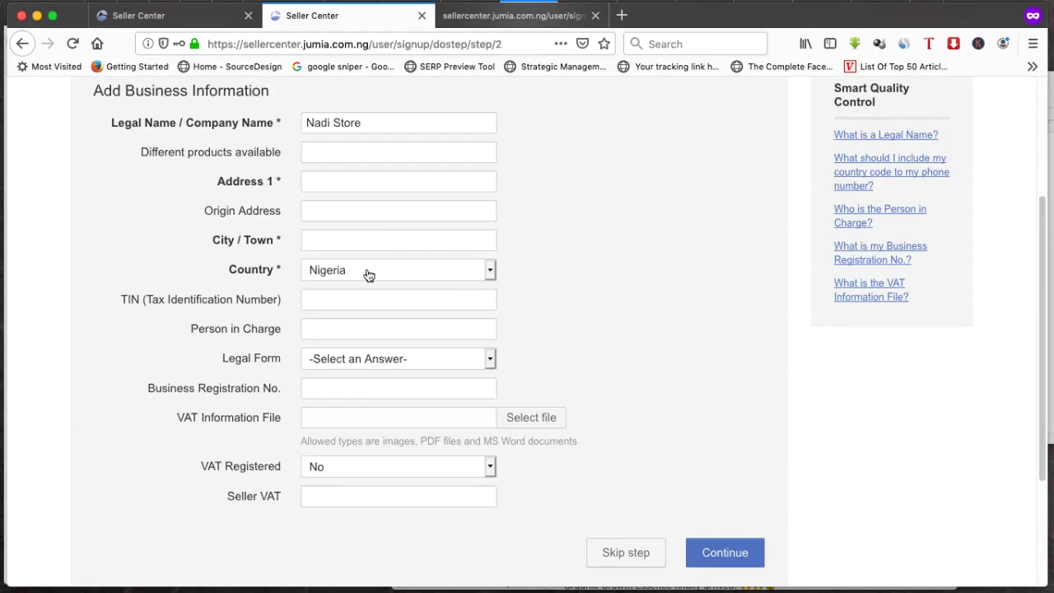
{"action": "left_click", "coordinate": [440, 279]}
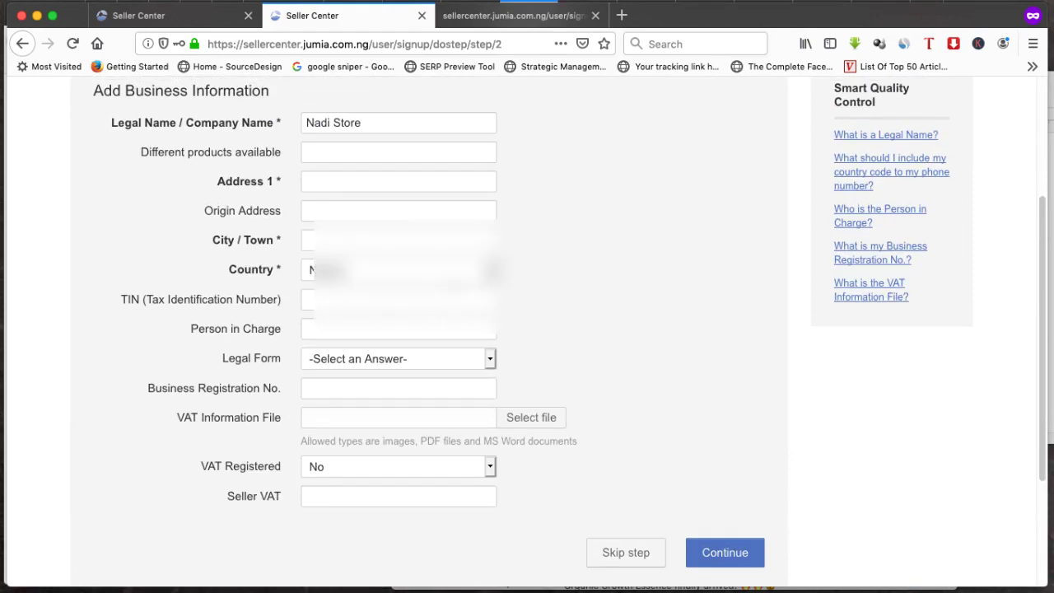
{"action": "scroll", "coordinate": [432, 247], "scroll_direction": "up", "scroll_amount": 1}
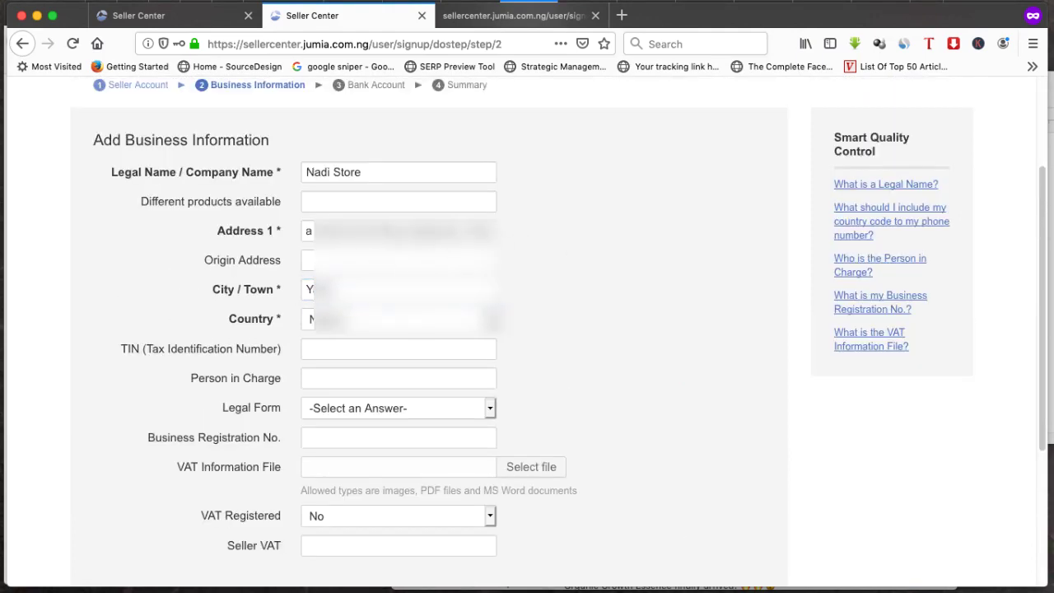
Fill in Address 1 and City / Town, then submit the business information
{"action": "left_click", "coordinate": [400, 230]}
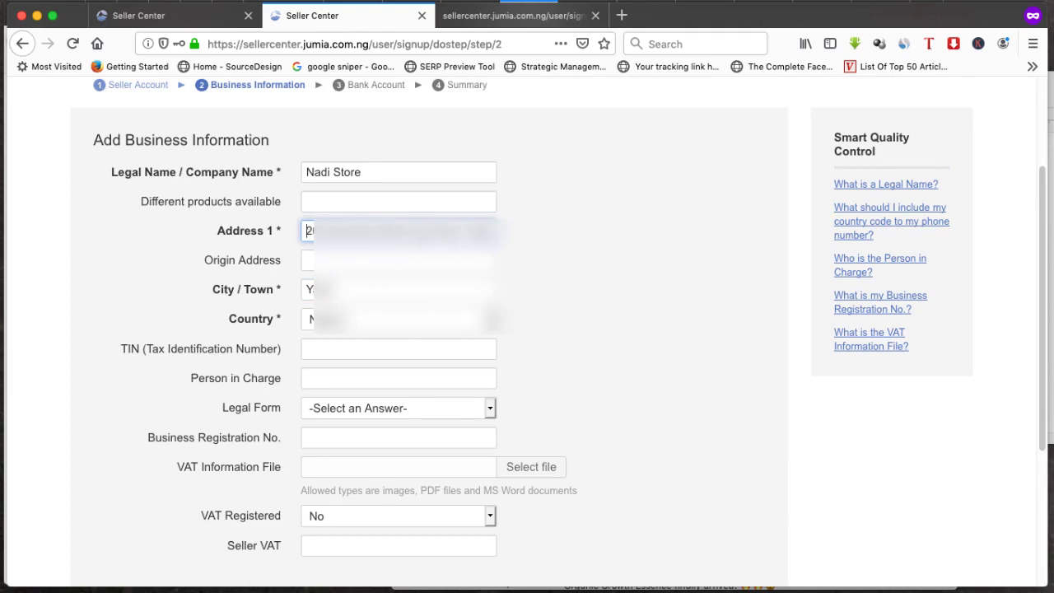
{"action": "left_click", "coordinate": [303, 234]}
{"action": "left_click_drag", "start_coordinate": [283, 232], "coordinate": [275, 232]}
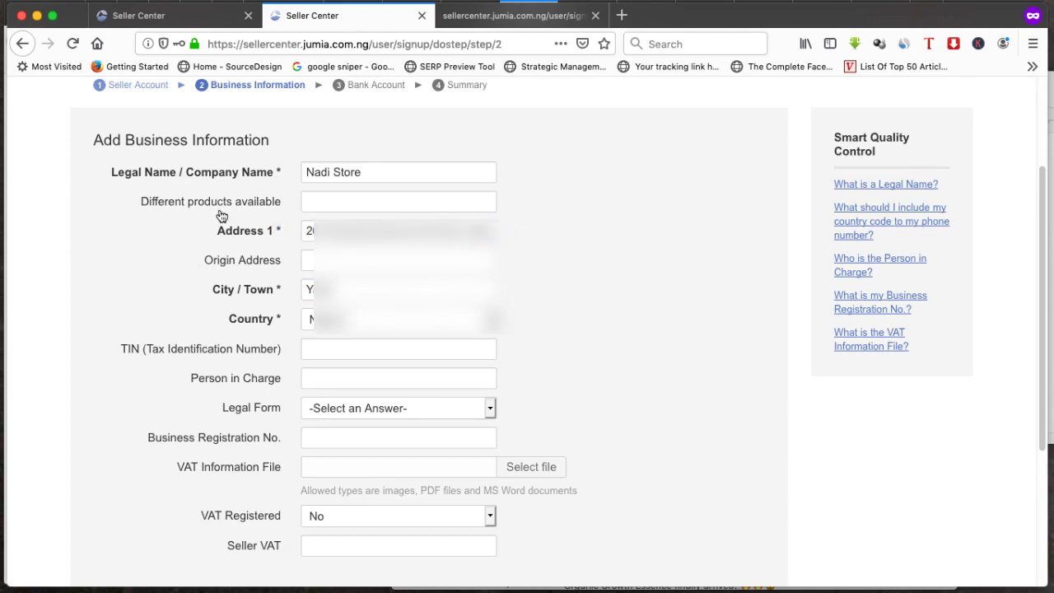
{"action": "scroll", "coordinate": [608, 336], "scroll_direction": "down", "scroll_amount": 4}
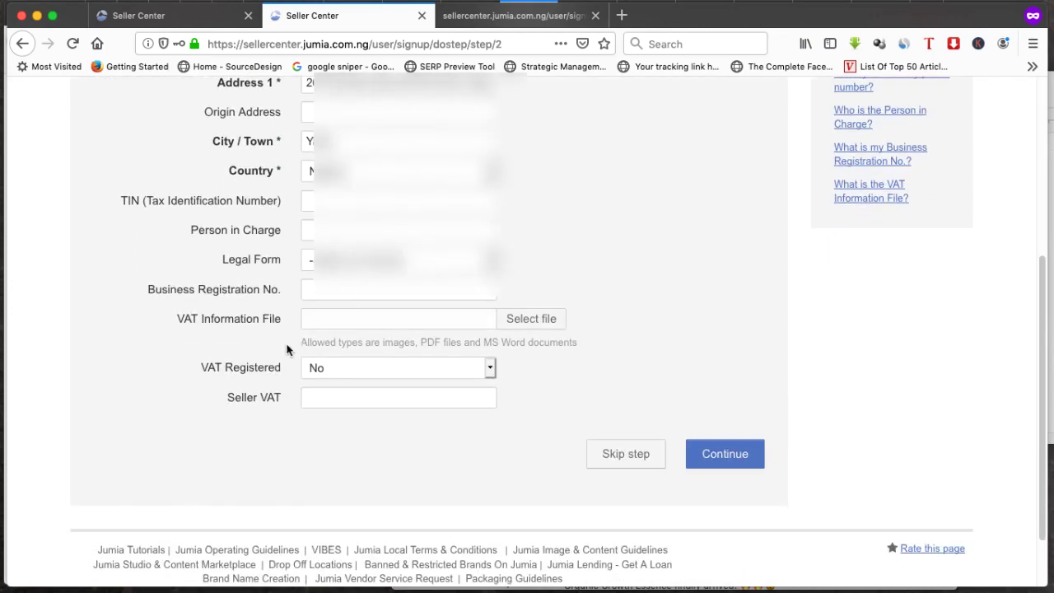
{"action": "scroll", "coordinate": [260, 161], "scroll_direction": "up", "scroll_amount": 3}
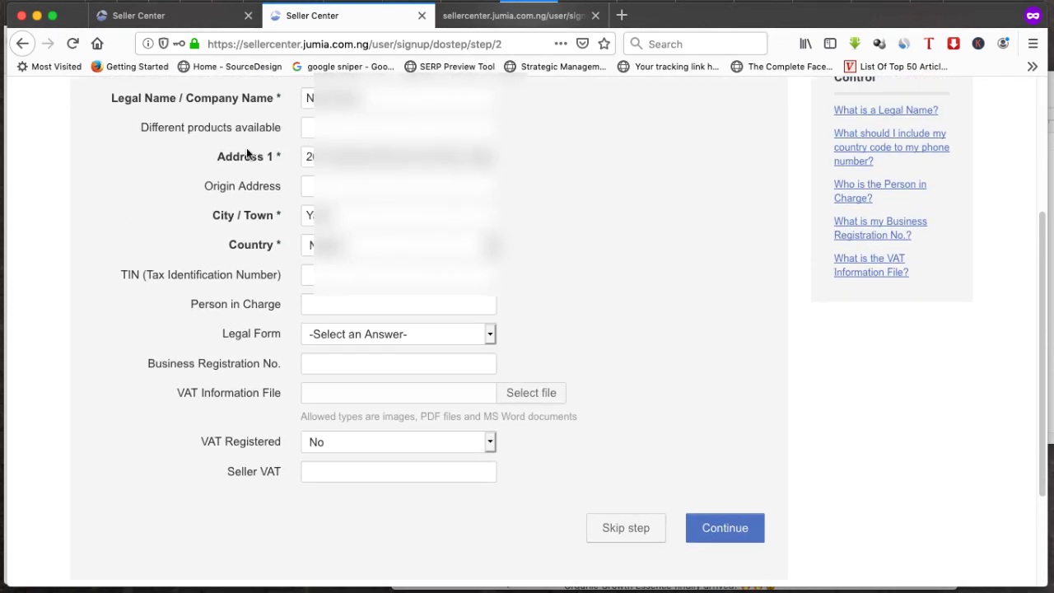
{"action": "scroll", "coordinate": [527, 383], "scroll_direction": "down", "scroll_amount": 2}
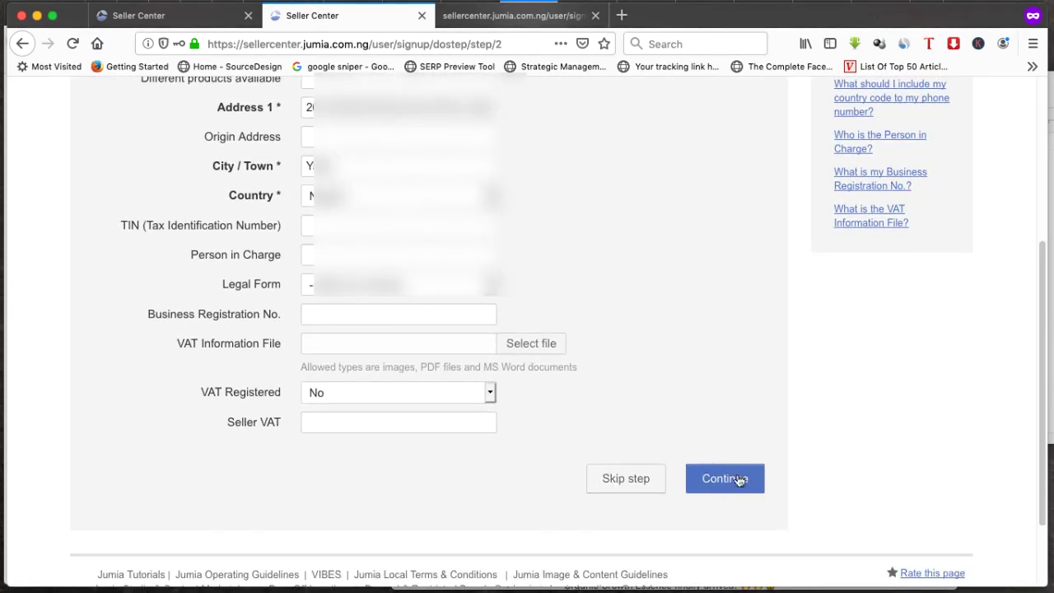
{"action": "left_click", "coordinate": [717, 477]}
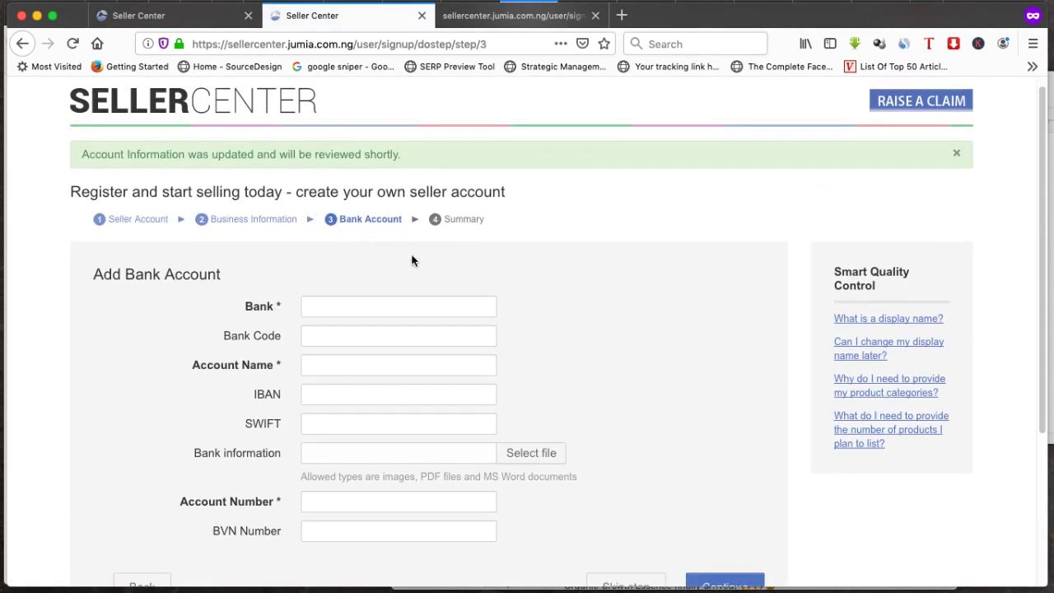
Enter Zenith as bank, plus account holder name and account number, and submit
{"action": "left_click", "coordinate": [318, 303]}
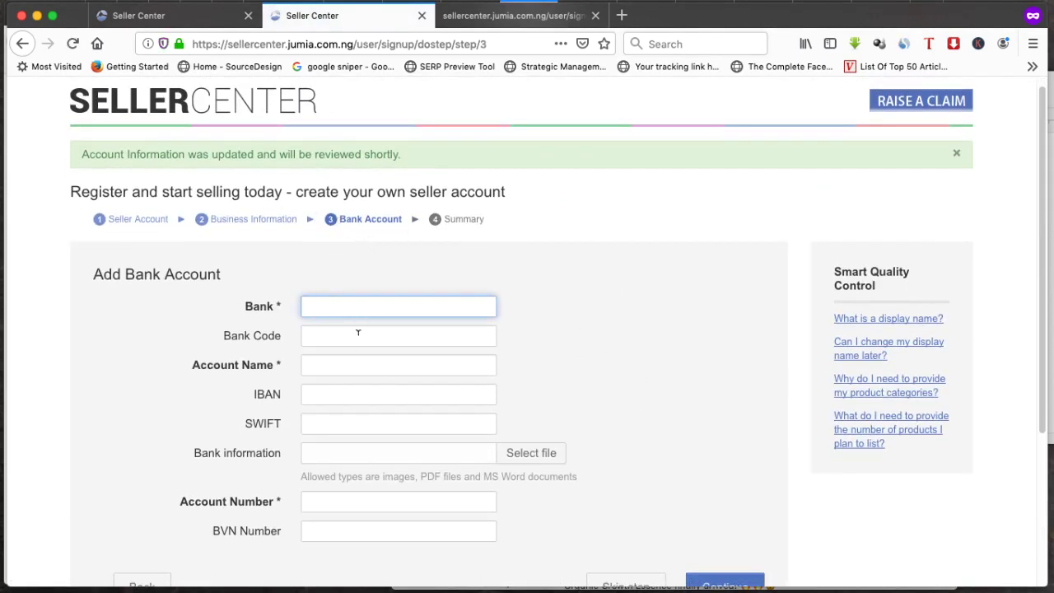
{"action": "left_click", "coordinate": [340, 362]}
{"action": "scroll", "coordinate": [338, 359], "scroll_direction": "down", "scroll_amount": 2}
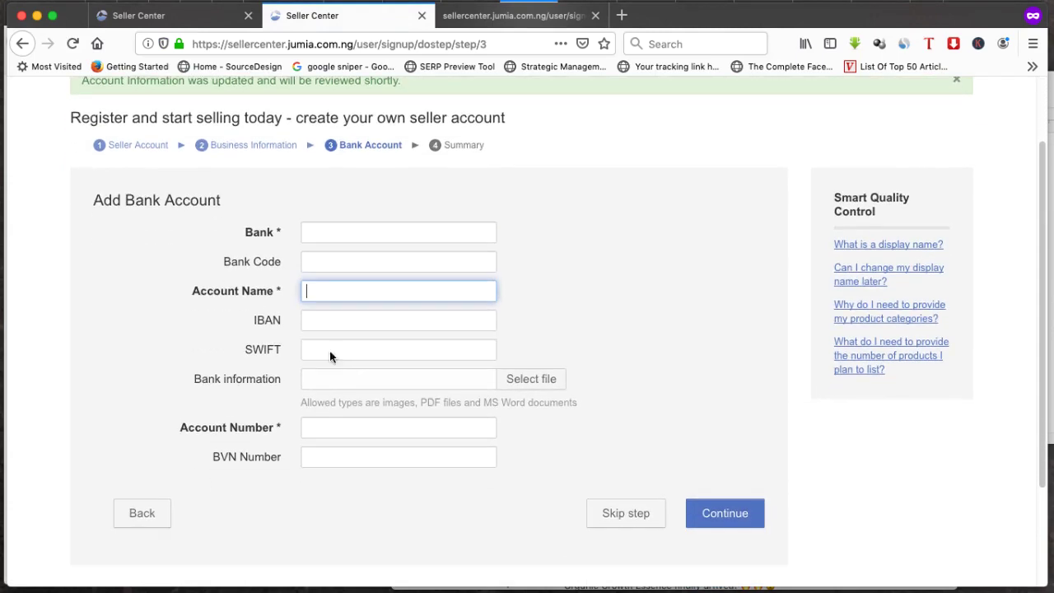
{"action": "left_click", "coordinate": [352, 229]}
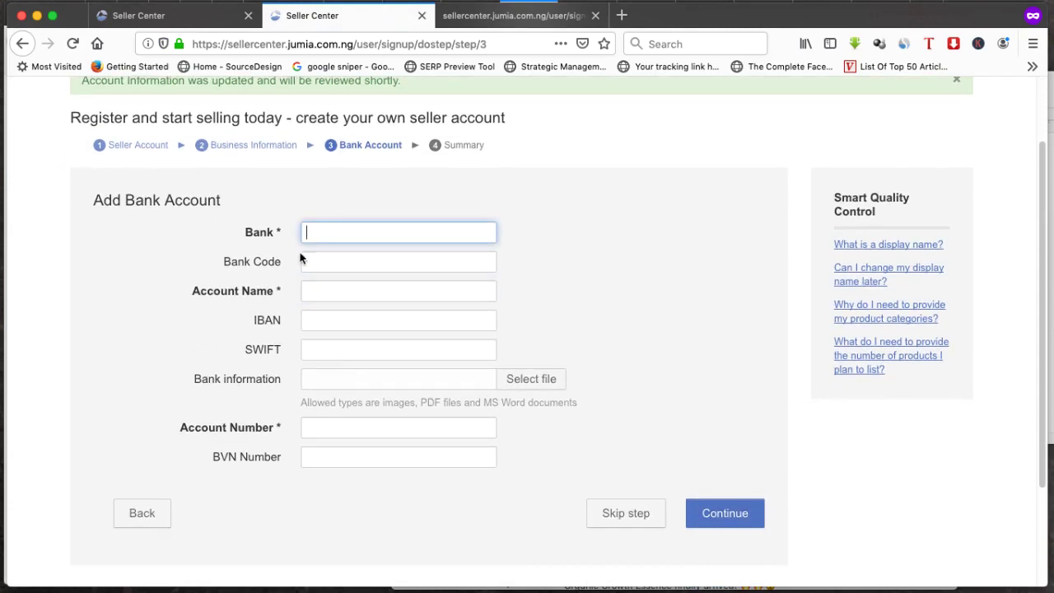
{"action": "left_click", "coordinate": [327, 288]}
{"action": "left_click", "coordinate": [324, 426]}
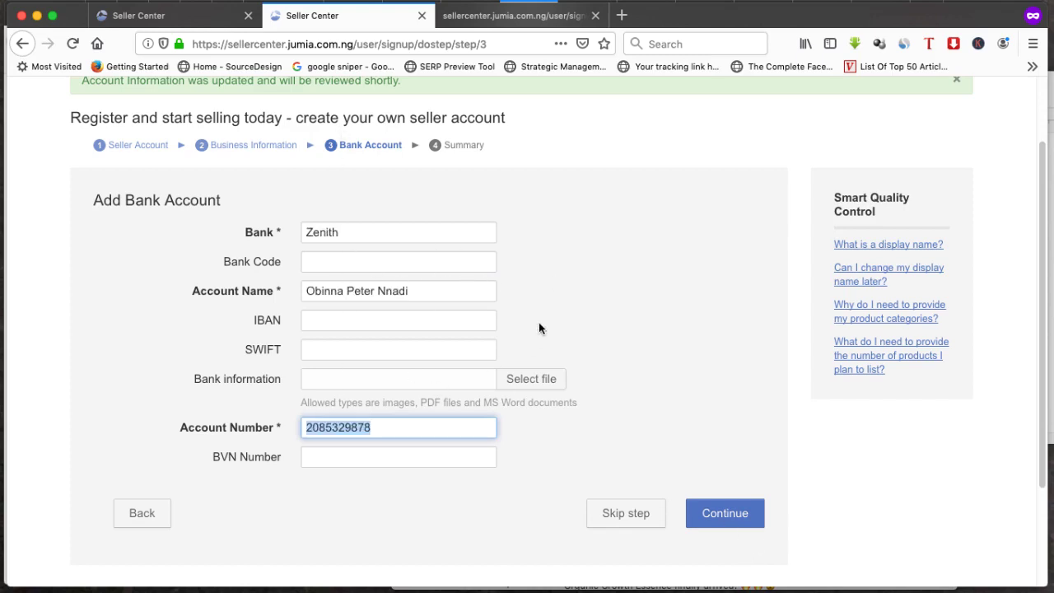
{"action": "left_click", "coordinate": [539, 329]}
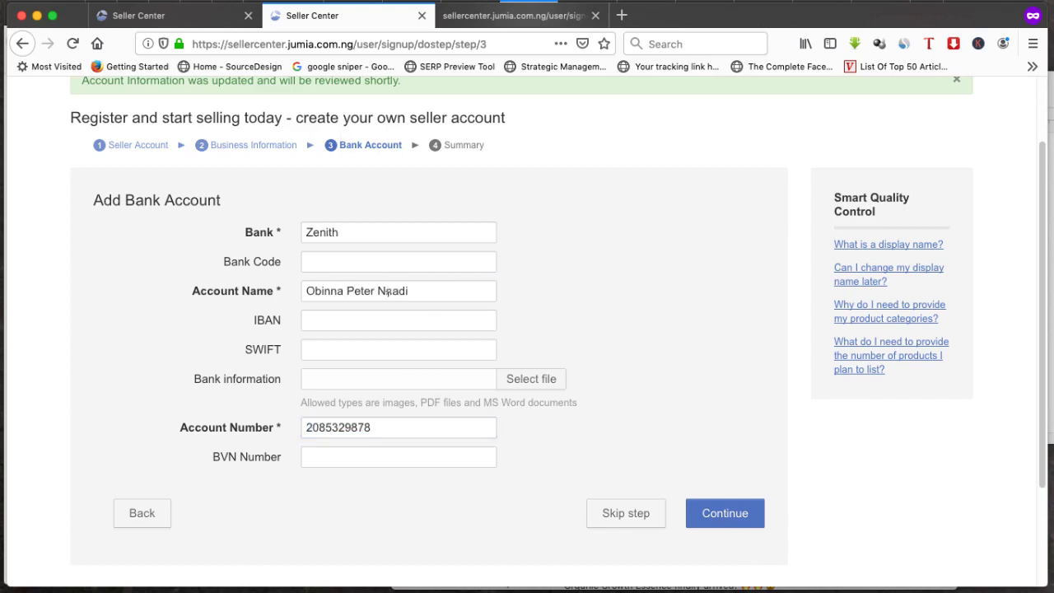
{"action": "double_click", "coordinate": [326, 226]}
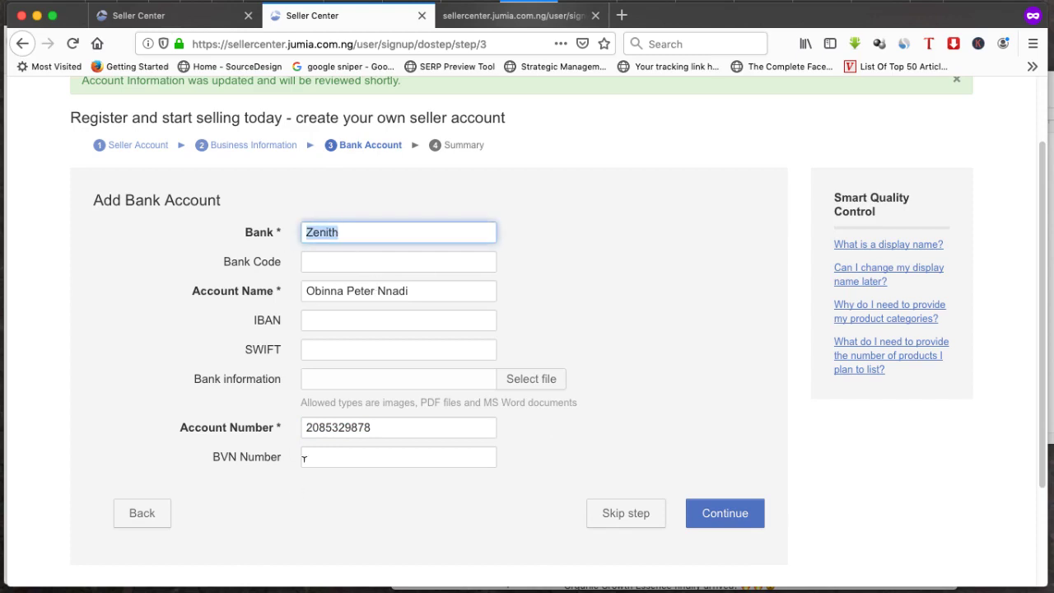
{"action": "left_click", "coordinate": [751, 520]}
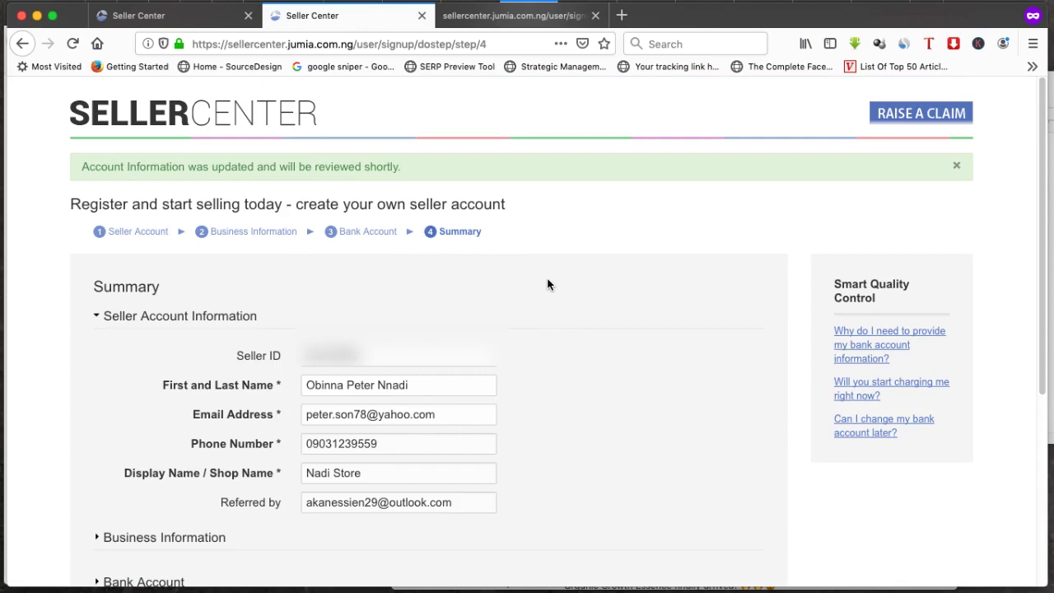
Review the Business Information and Bank Account summaries, then choose Start Selling
{"action": "scroll", "coordinate": [547, 285], "scroll_direction": "down", "scroll_amount": 1}
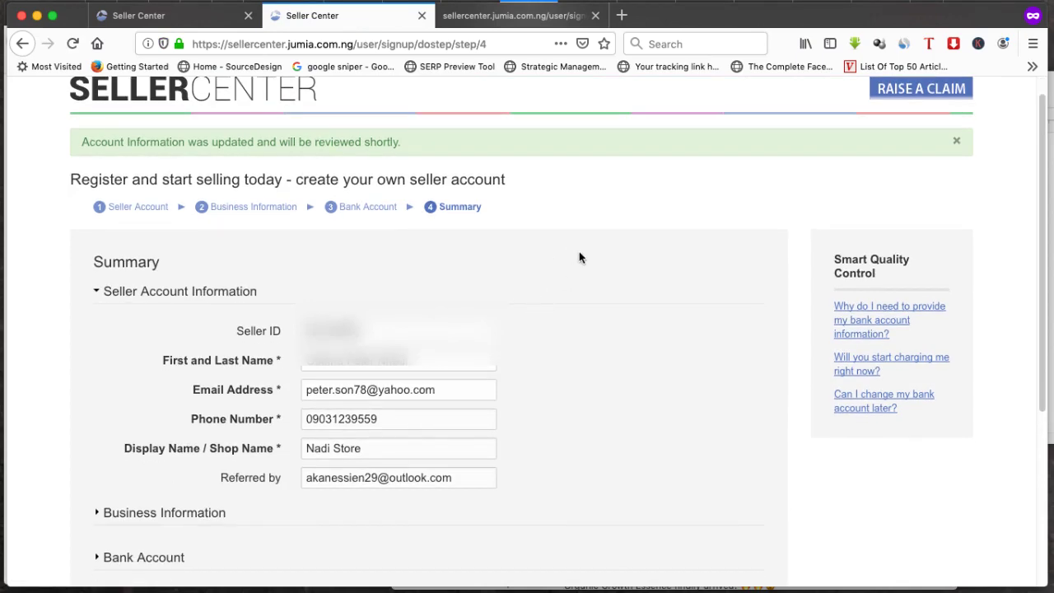
{"action": "scroll", "coordinate": [578, 251], "scroll_direction": "down", "scroll_amount": 3}
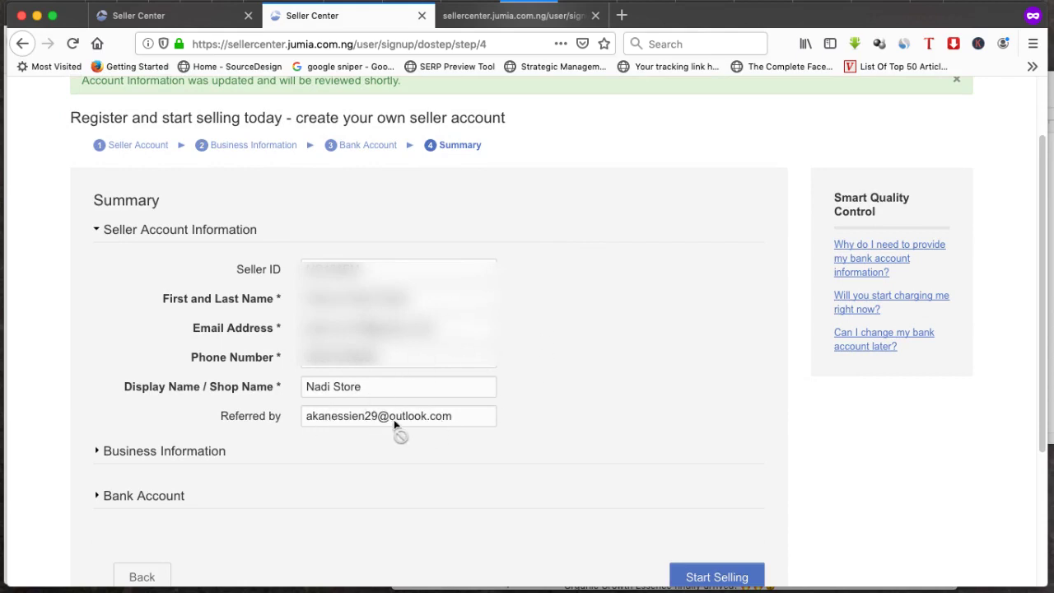
{"action": "scroll", "coordinate": [346, 395], "scroll_direction": "down", "scroll_amount": 3}
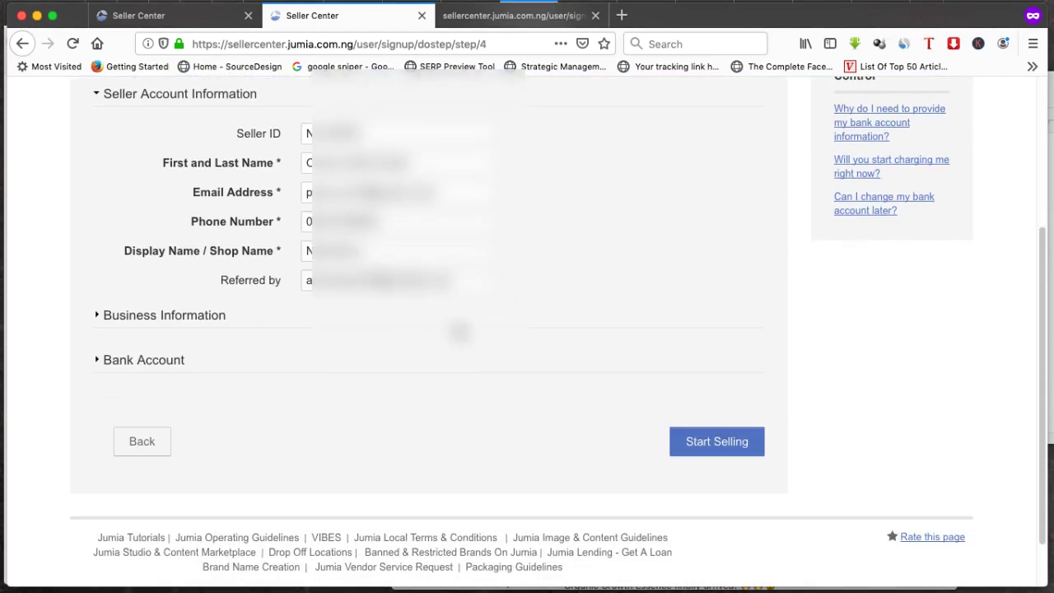
{"action": "left_click", "coordinate": [214, 317]}
{"action": "scroll", "coordinate": [214, 319], "scroll_direction": "down", "scroll_amount": 10}
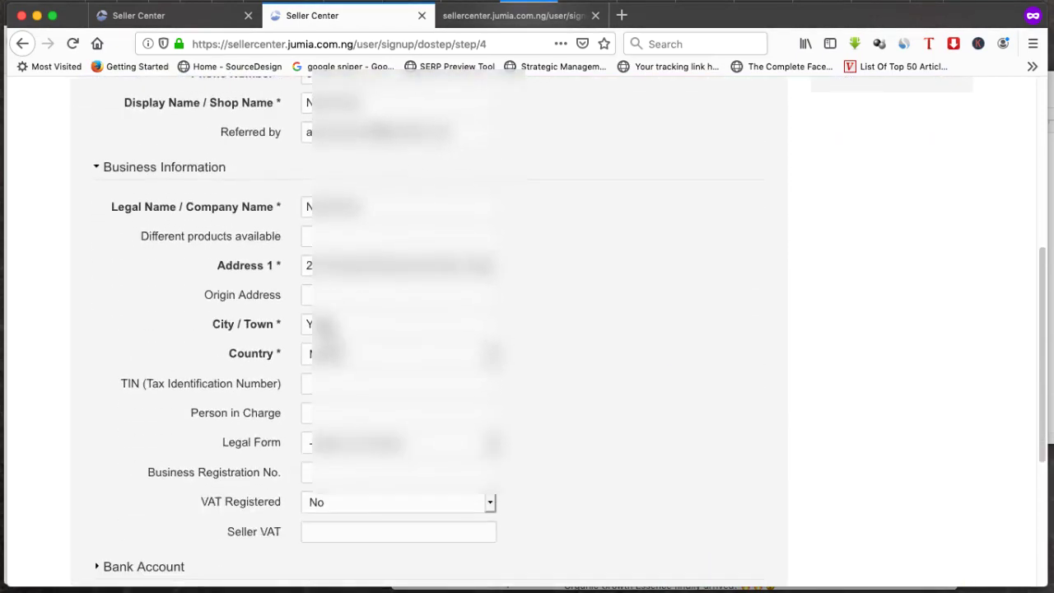
{"action": "left_click", "coordinate": [214, 306]}
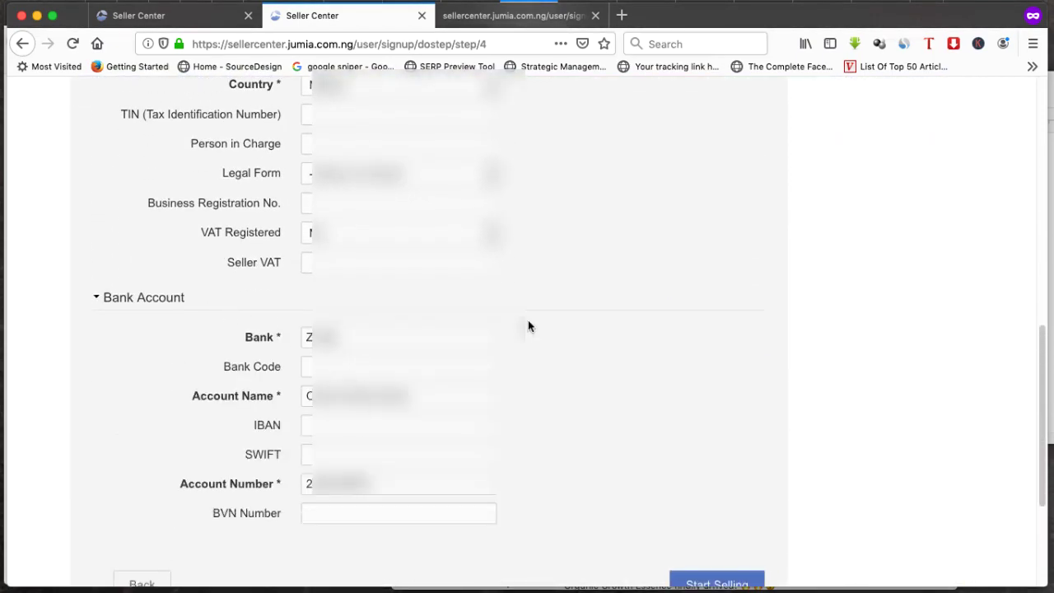
{"action": "scroll", "coordinate": [528, 319], "scroll_direction": "down", "scroll_amount": 5}
{"action": "left_click", "coordinate": [718, 389]}
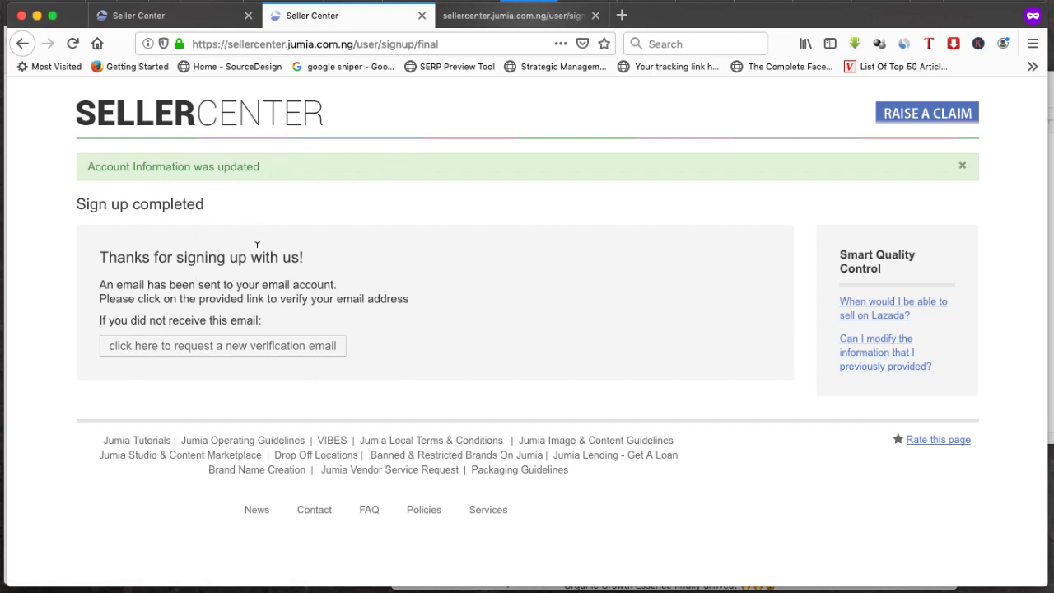
Load ymail.com in the third tab, sign in and dismiss the upgrade prompt
{"action": "left_click", "coordinate": [511, 16]}
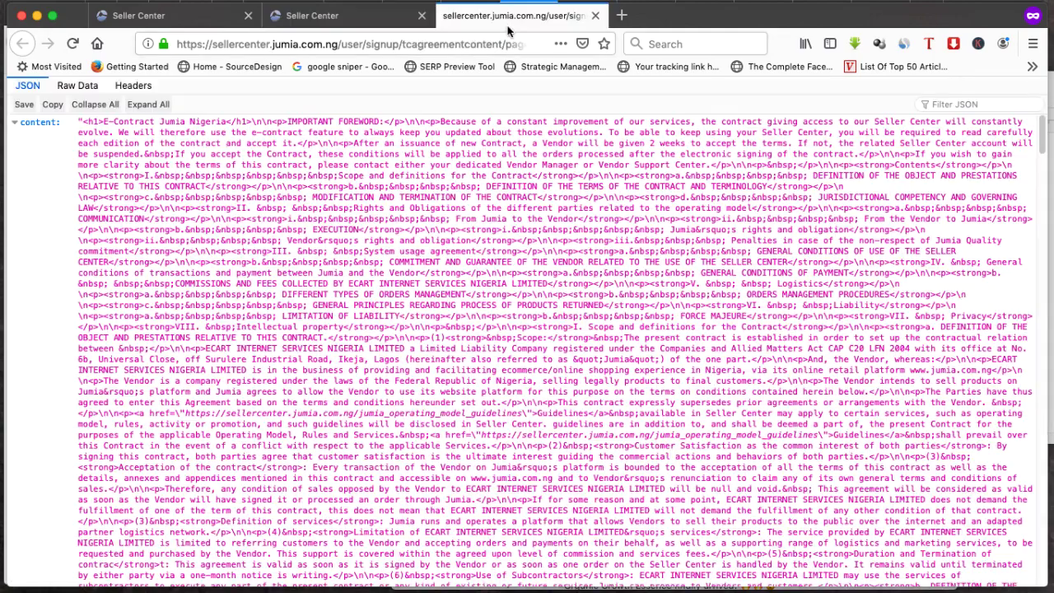
{"action": "left_click", "coordinate": [483, 42]}
{"action": "type", "text": "yma"}
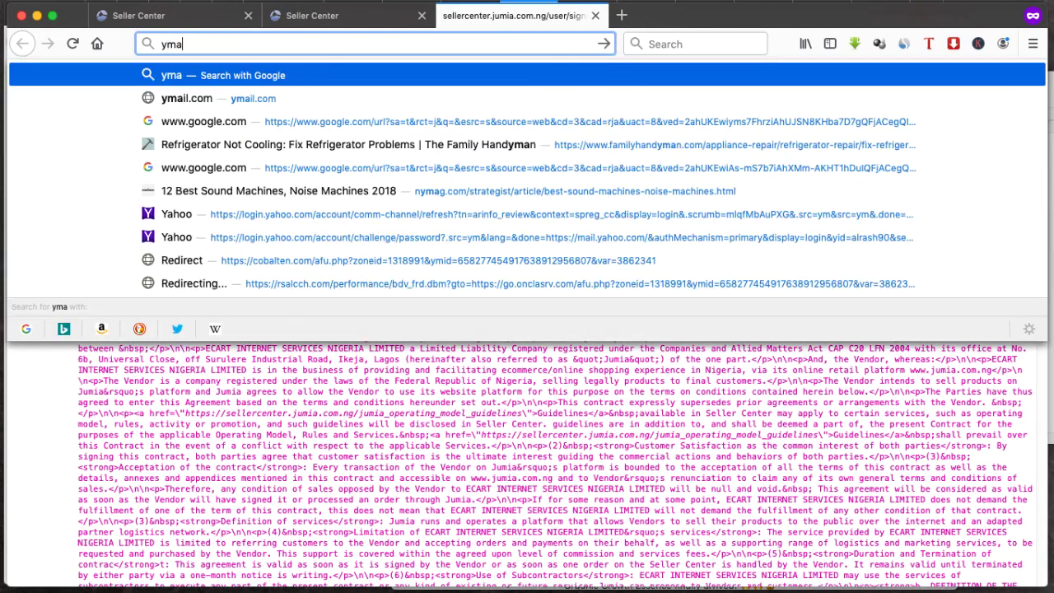
{"action": "type", "text": "il.com"}
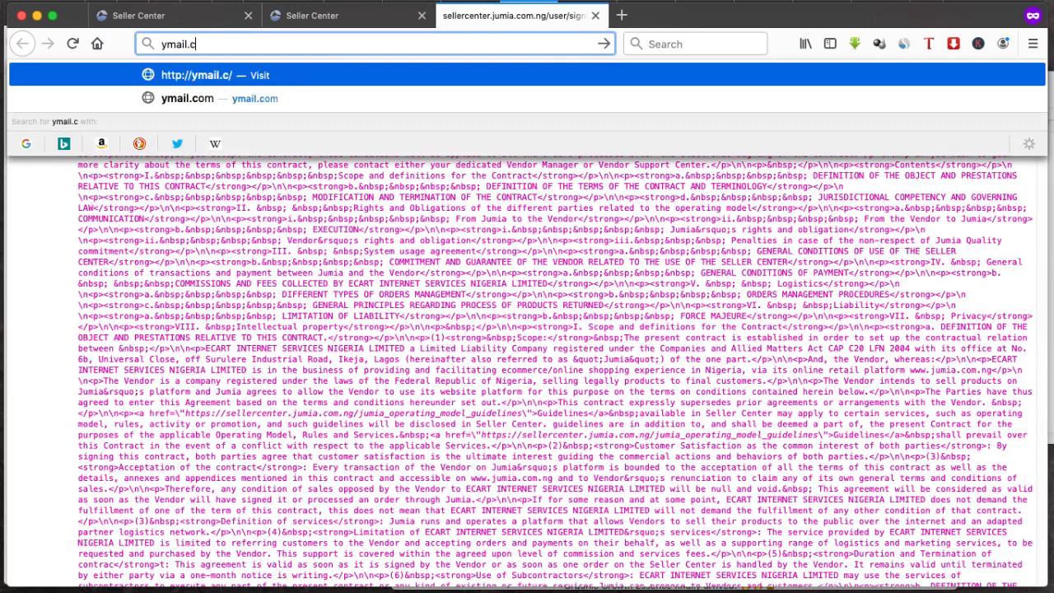
{"action": "key", "text": "Return"}
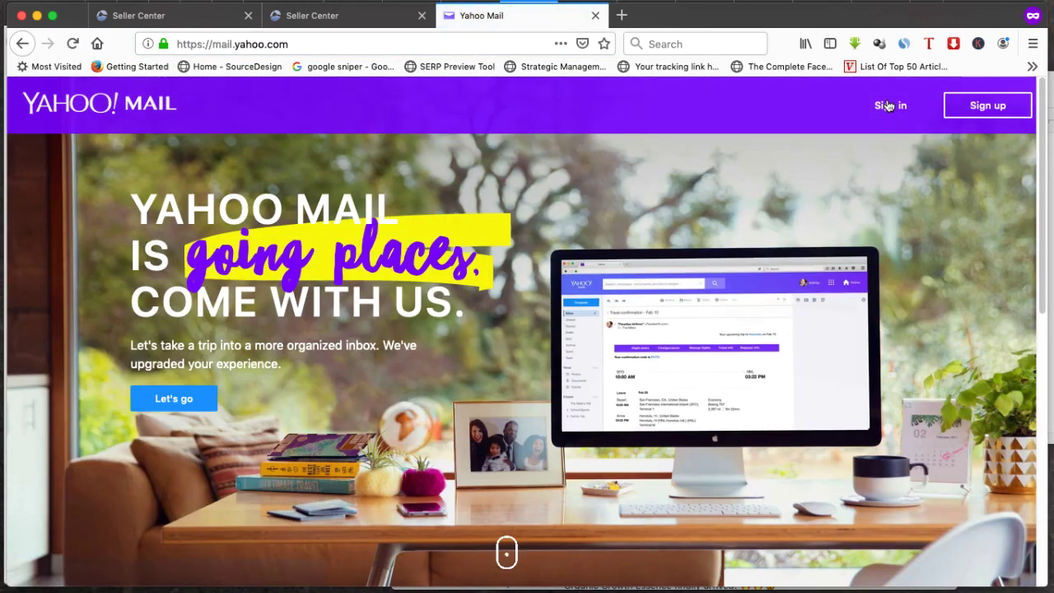
{"action": "left_click", "coordinate": [889, 106]}
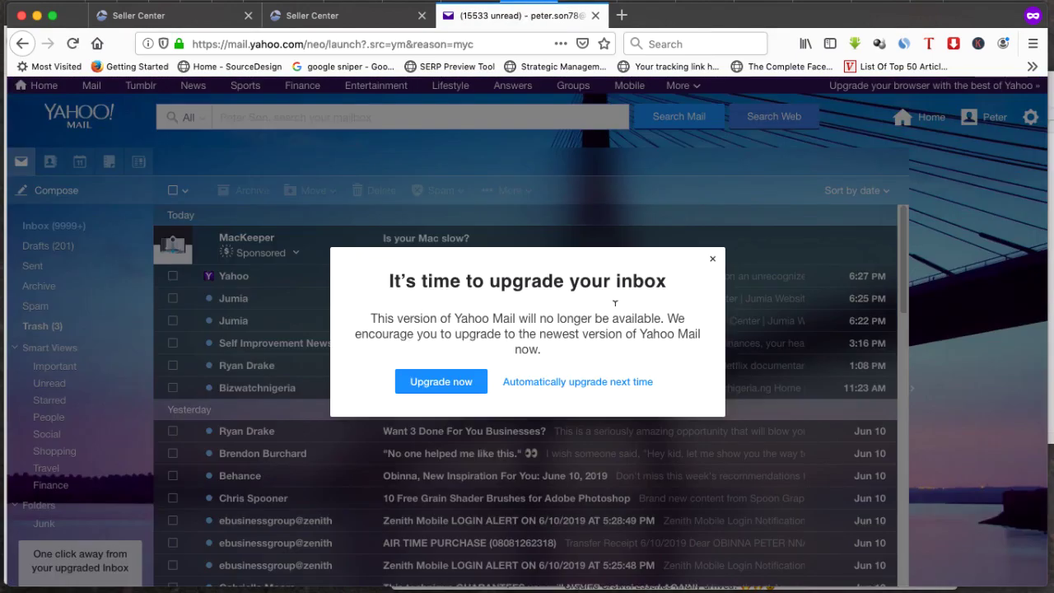
{"action": "left_click", "coordinate": [713, 258]}
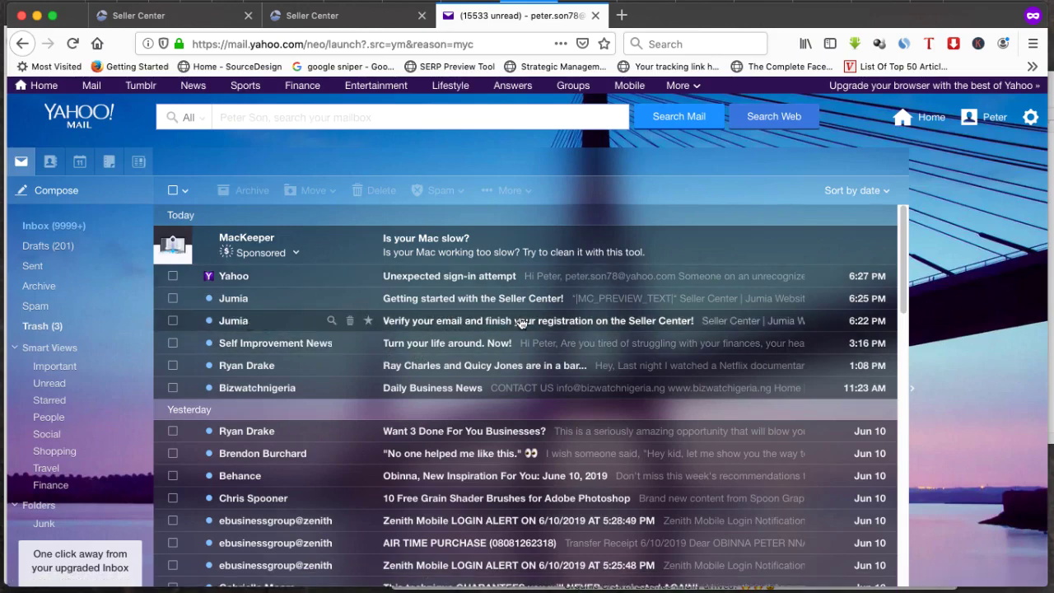
Open Jumia's verify-your-email message and follow its registration confirmation link
{"action": "left_click", "coordinate": [554, 321]}
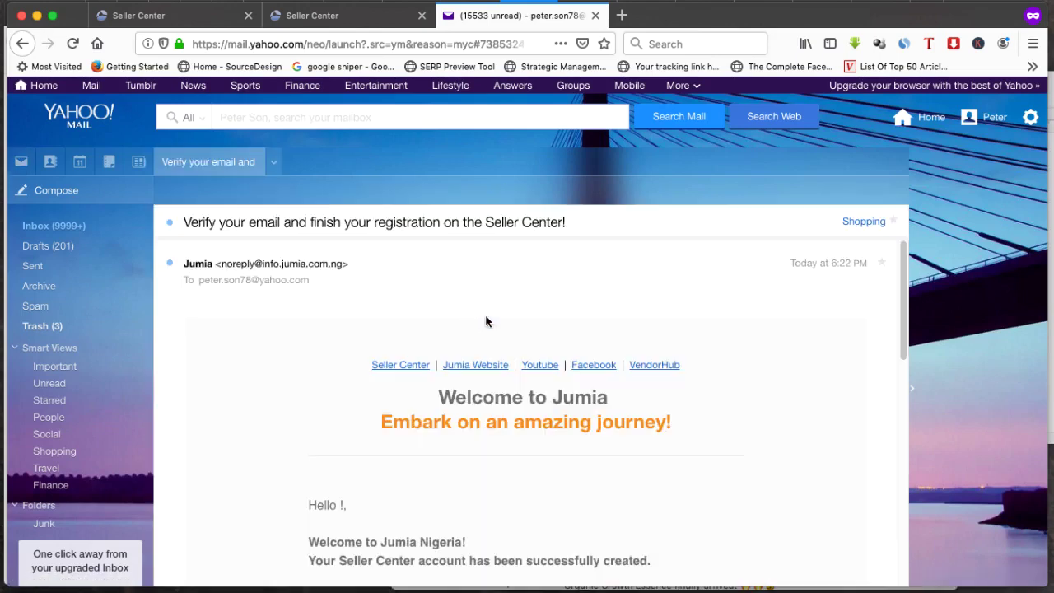
{"action": "scroll", "coordinate": [467, 314], "scroll_direction": "down", "scroll_amount": 2}
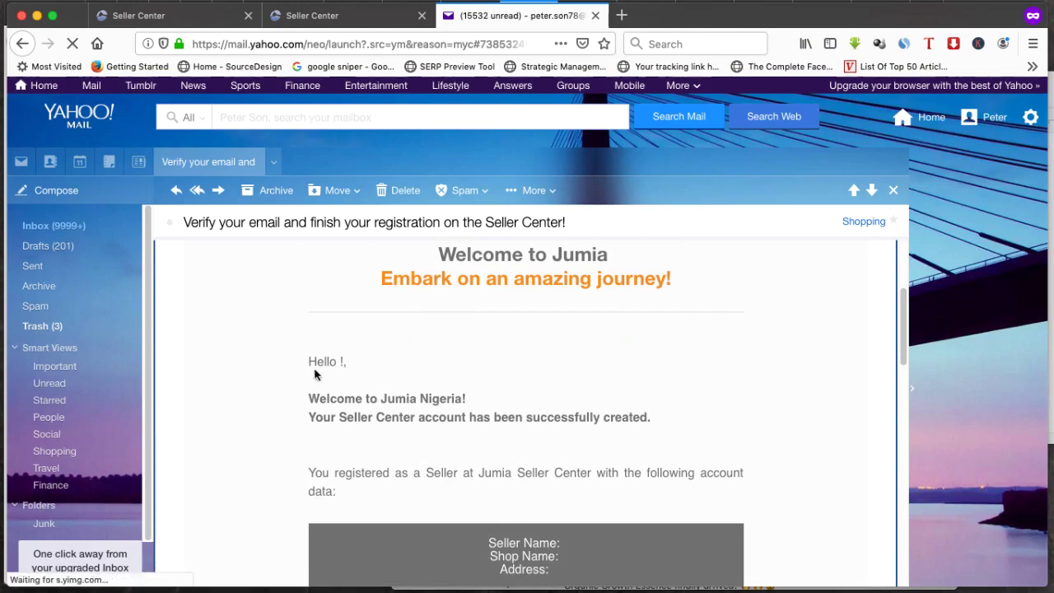
{"action": "left_click_drag", "start_coordinate": [306, 399], "coordinate": [484, 401]}
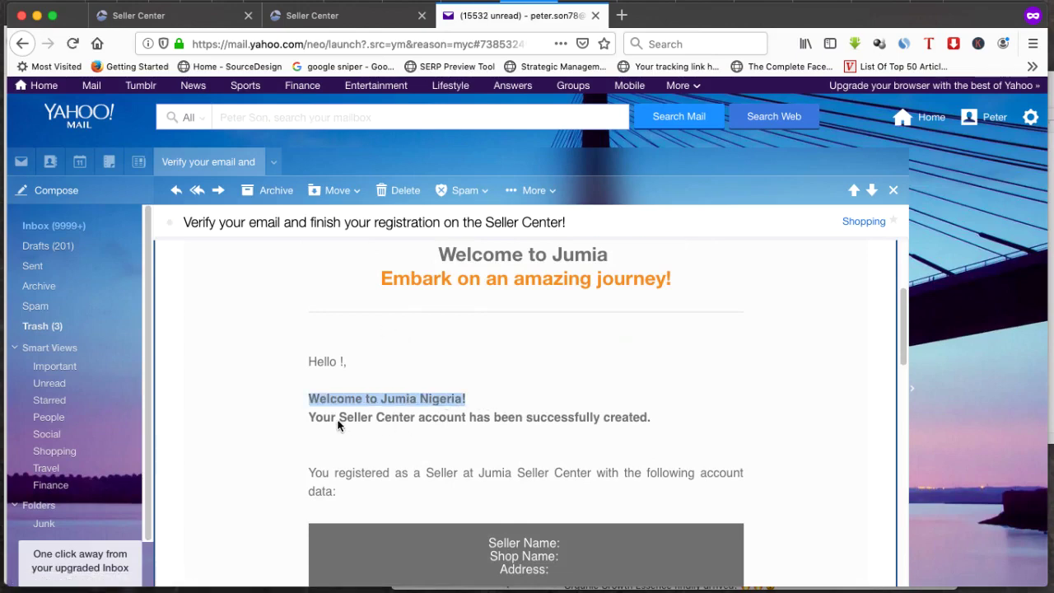
{"action": "scroll", "coordinate": [645, 387], "scroll_direction": "down", "scroll_amount": 4}
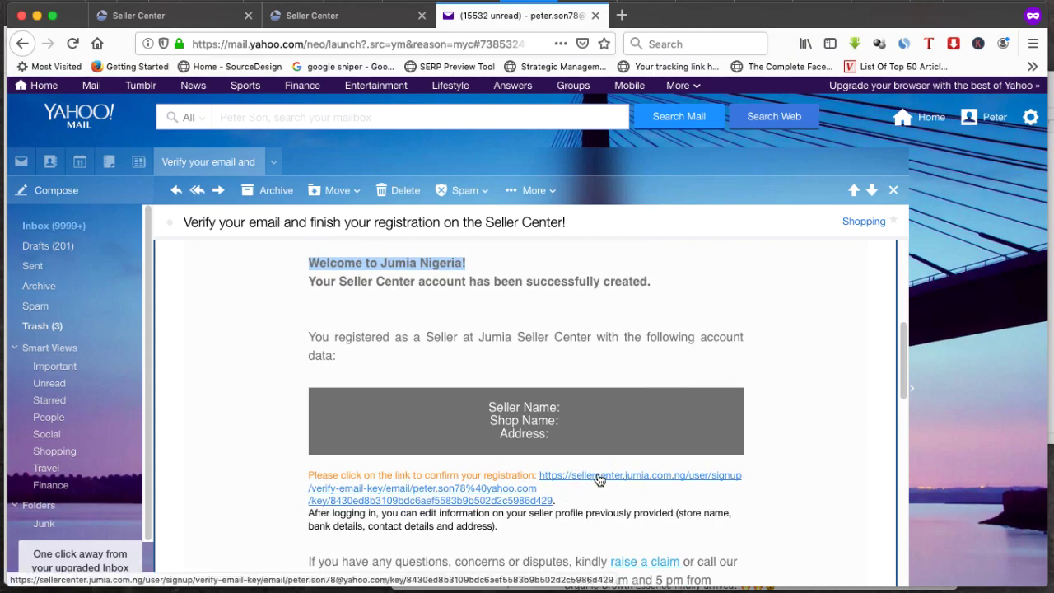
{"action": "left_click", "coordinate": [599, 480]}
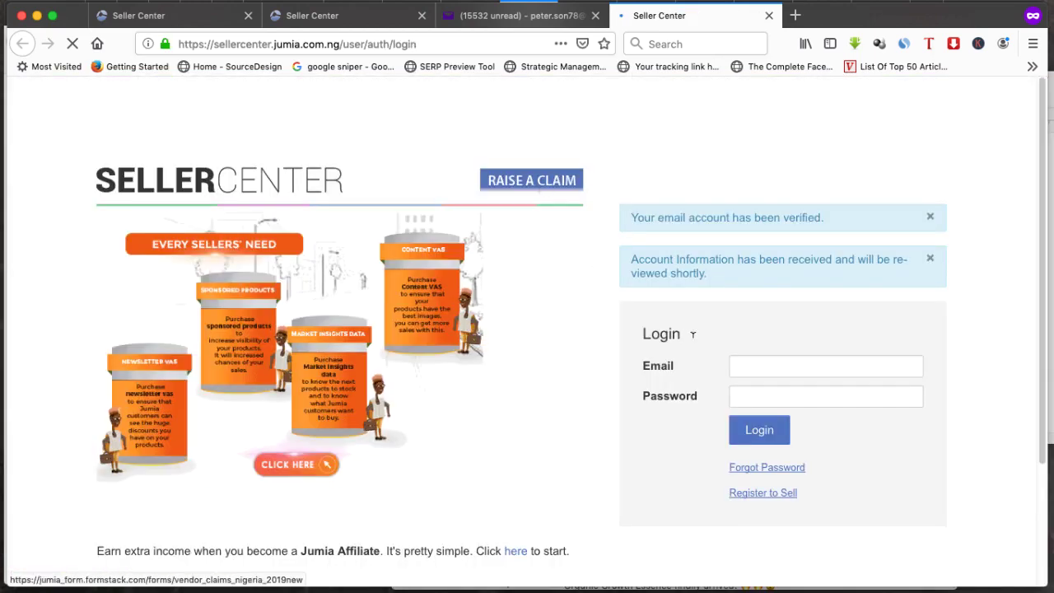
Dismiss the promo popup and log in with the verified account's email and password
{"action": "left_click", "coordinate": [831, 363]}
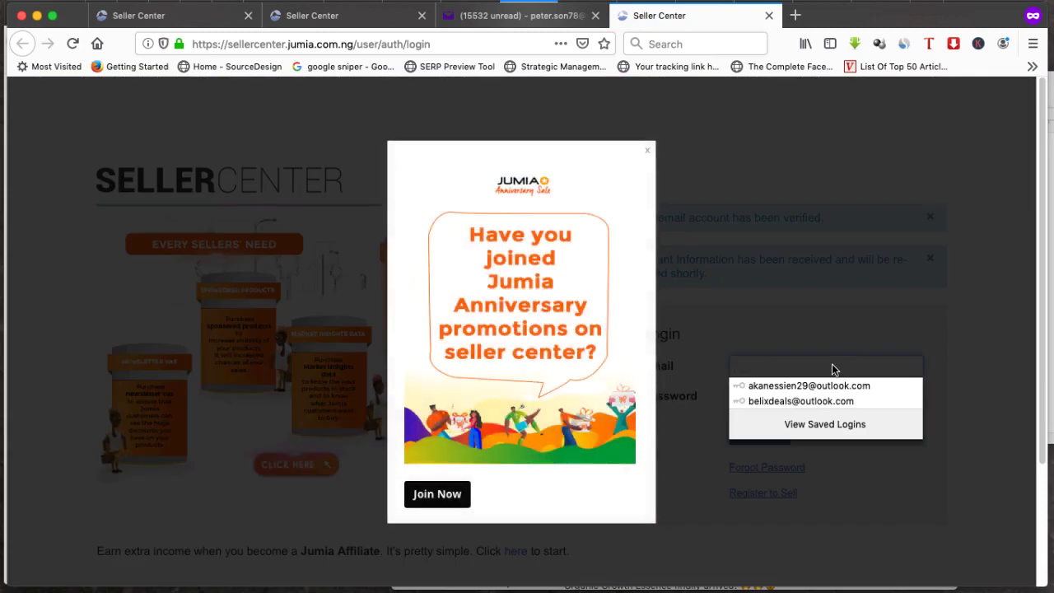
{"action": "left_click", "coordinate": [647, 156]}
{"action": "left_click", "coordinate": [779, 359]}
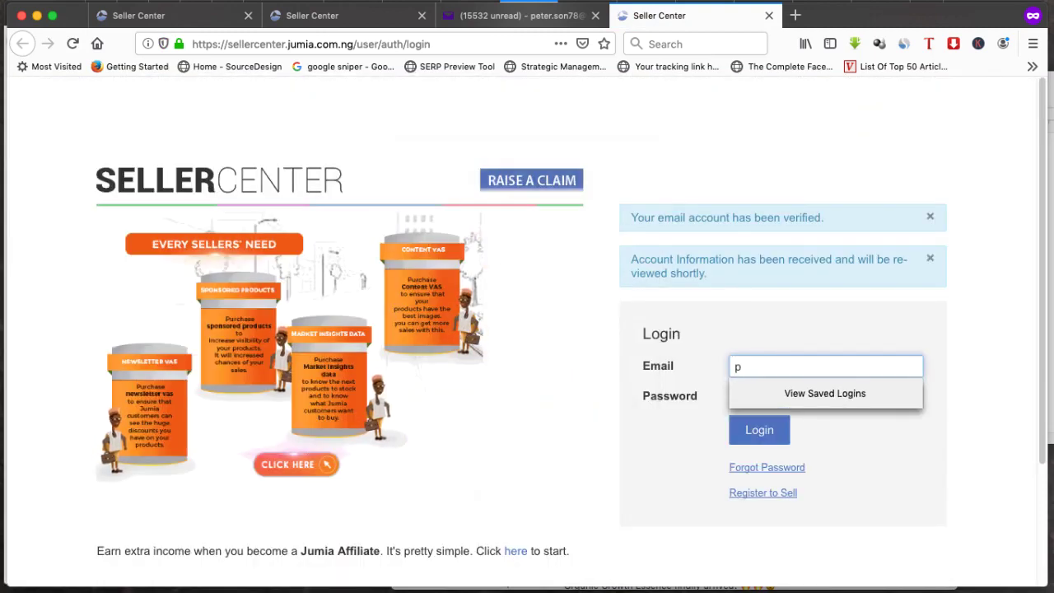
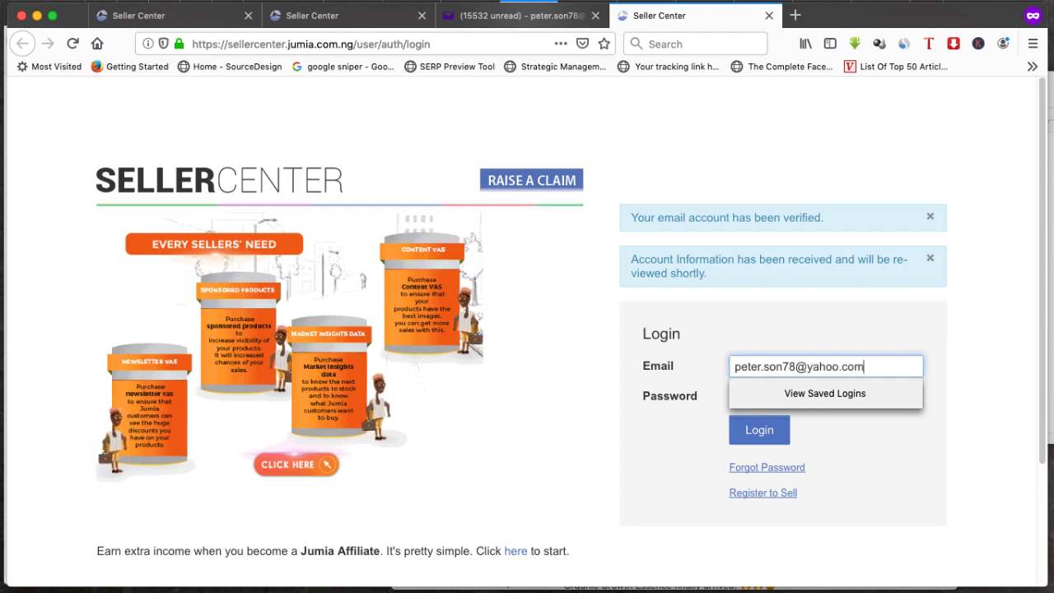
{"action": "left_click", "coordinate": [825, 396]}
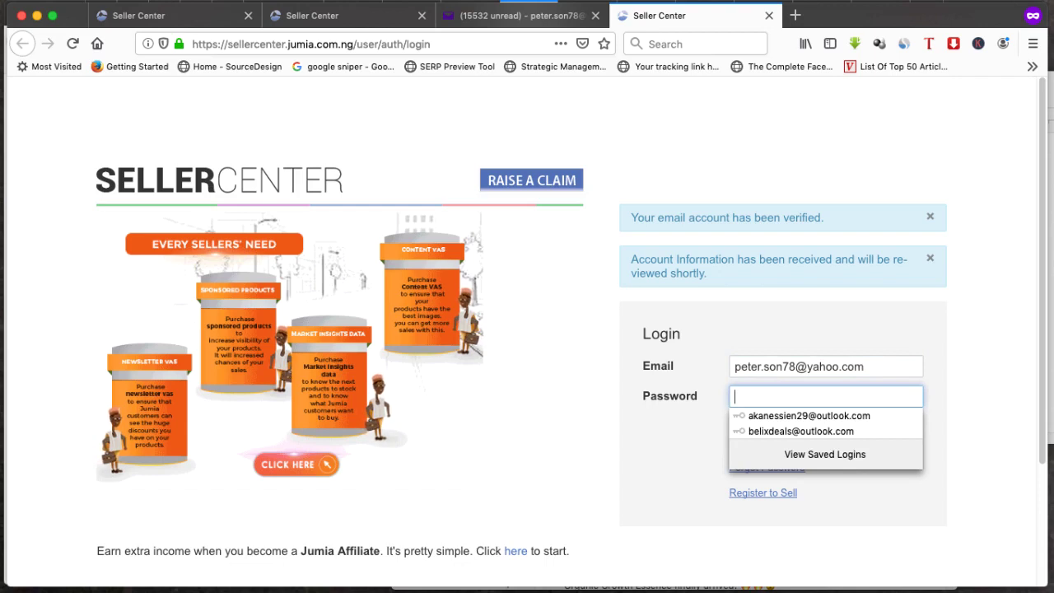
{"action": "type", "text": "a"}
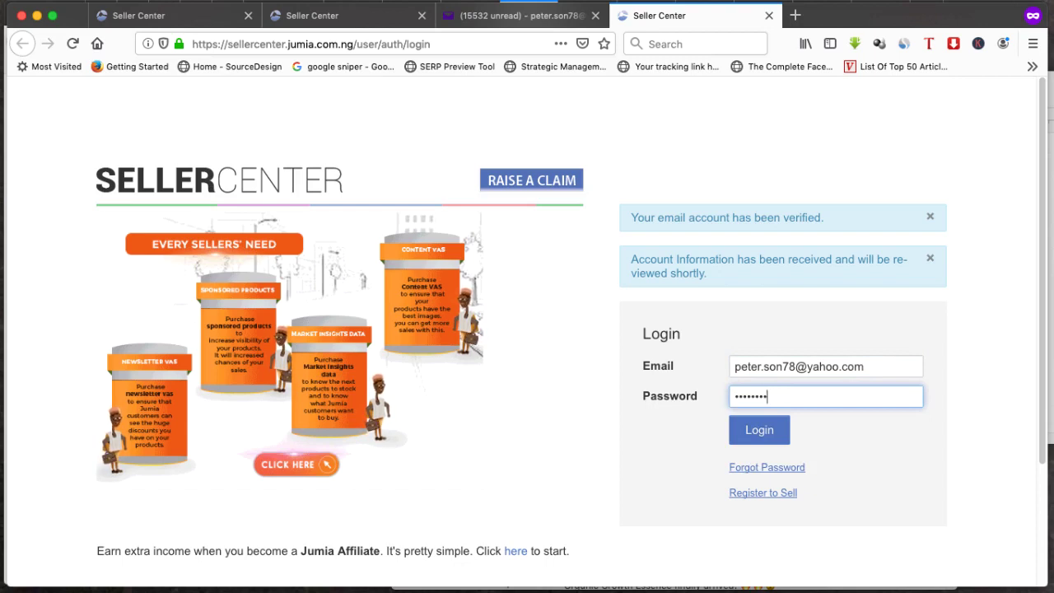
{"action": "type", "text": "a"}
{"action": "key", "text": "Return"}
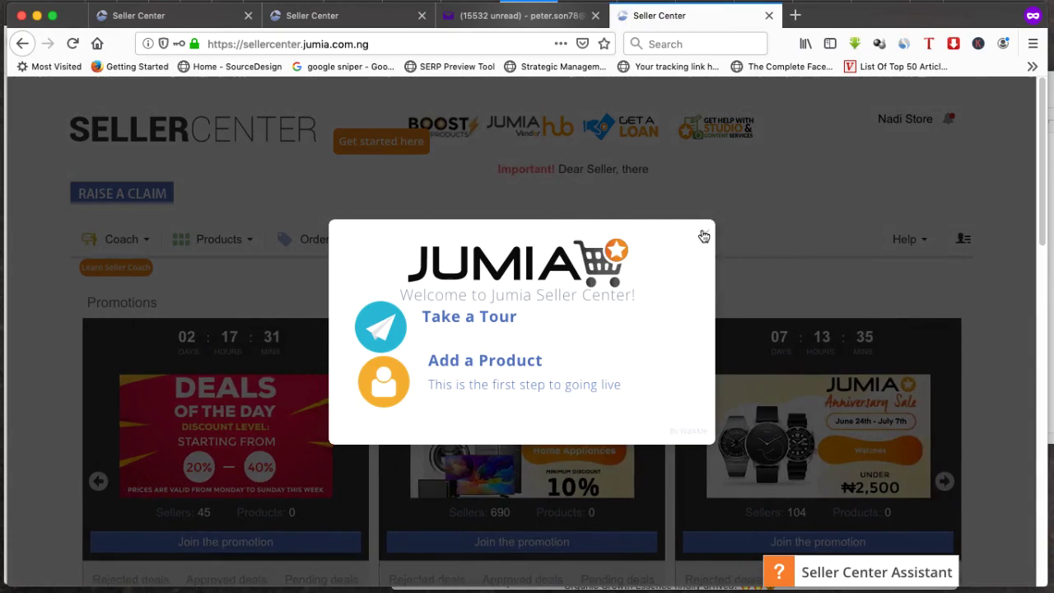
Dismiss the welcome popup, browse the dashboard and open Products, then return to the Sign up completed tab
{"action": "left_click", "coordinate": [704, 237]}
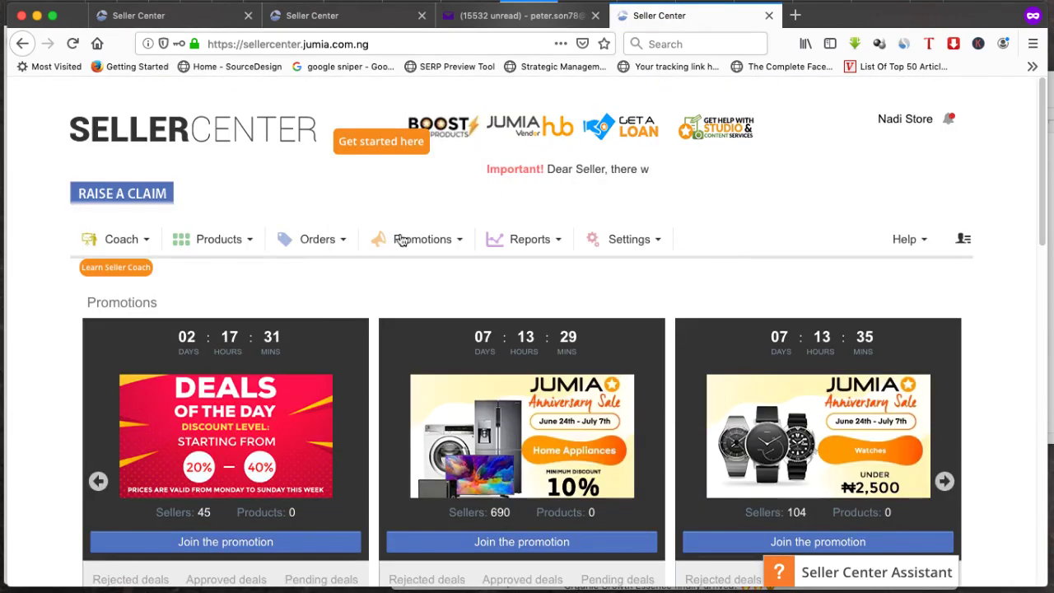
{"action": "scroll", "coordinate": [381, 247], "scroll_direction": "down", "scroll_amount": 4}
{"action": "scroll", "coordinate": [404, 245], "scroll_direction": "down", "scroll_amount": 10}
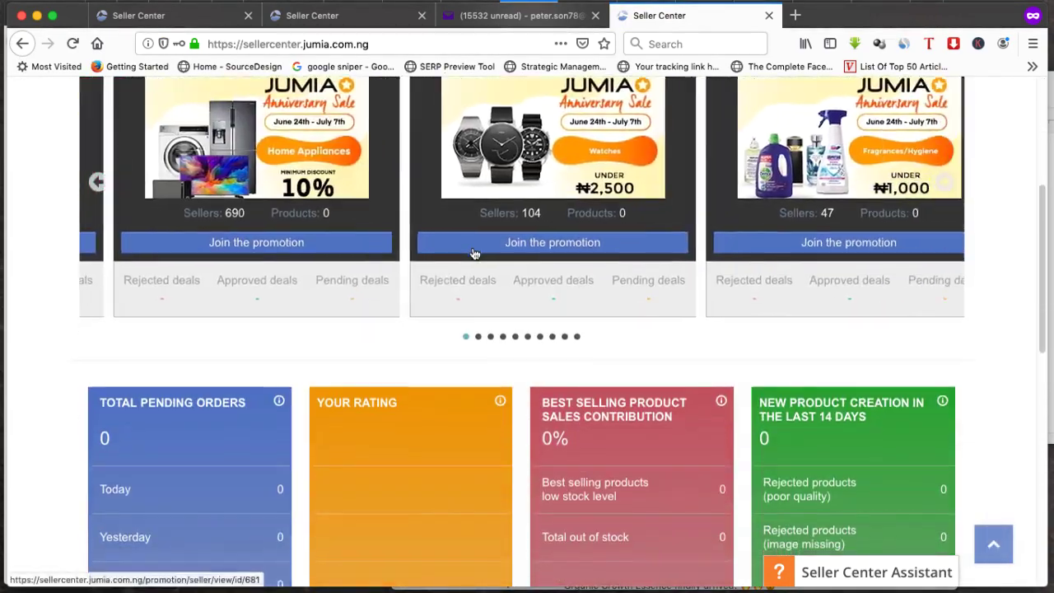
{"action": "scroll", "coordinate": [520, 262], "scroll_direction": "down", "scroll_amount": 4}
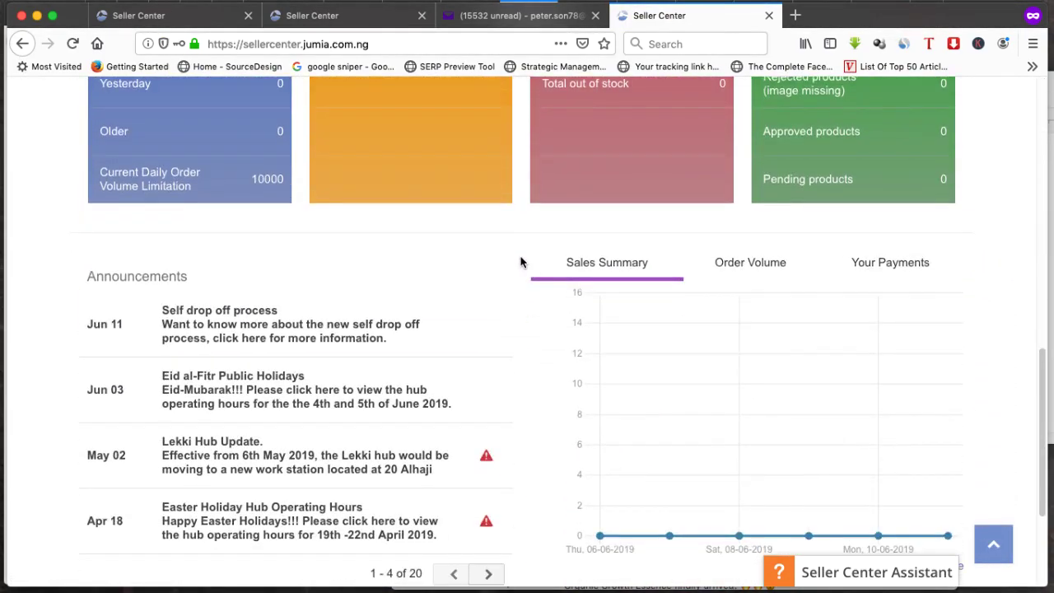
{"action": "scroll", "coordinate": [517, 265], "scroll_direction": "up", "scroll_amount": 18}
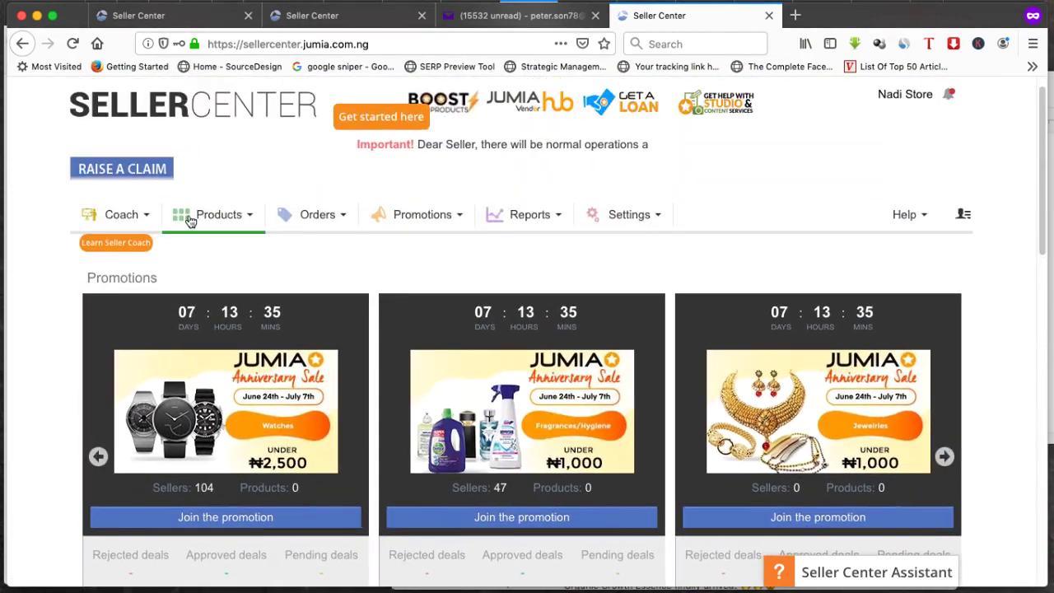
{"action": "left_click", "coordinate": [243, 215]}
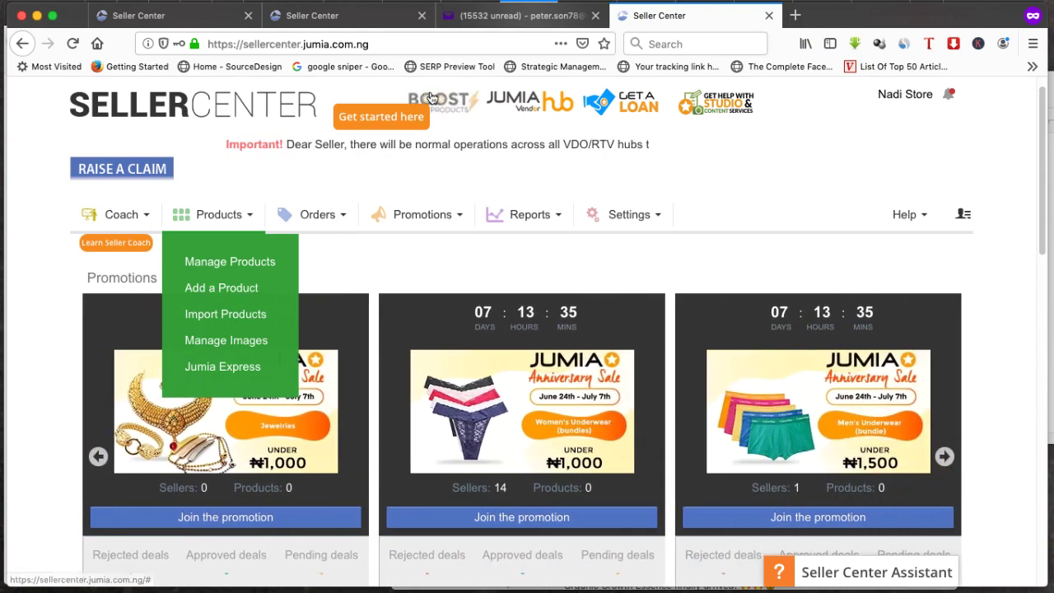
{"action": "left_click", "coordinate": [313, 15]}
Go to the Jumia store and search for 'sneakers'
{"action": "left_click", "coordinate": [314, 43]}
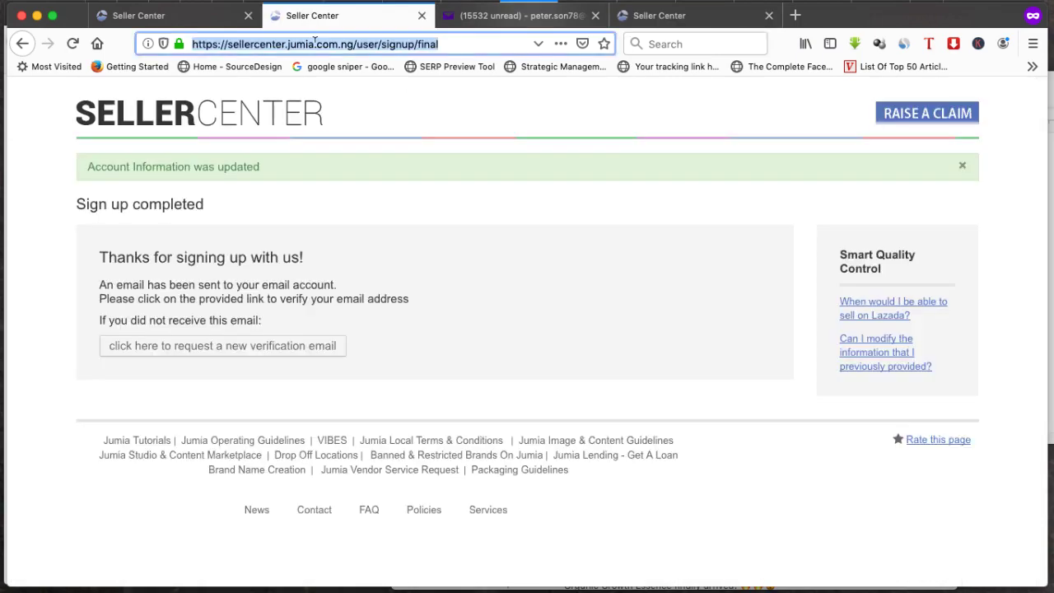
{"action": "type", "text": "jumia.com.ng/"}
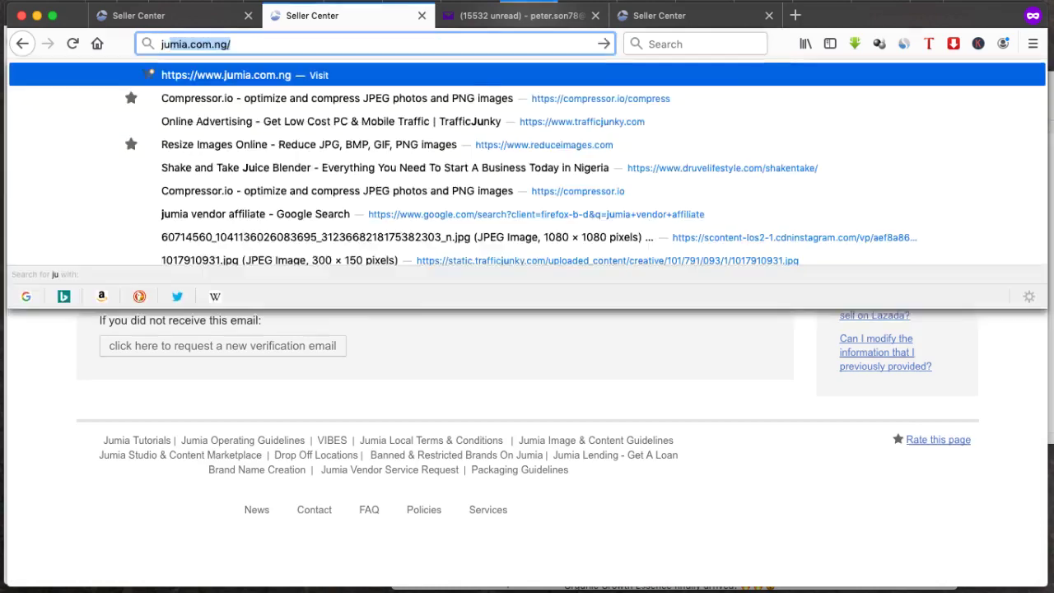
{"action": "key", "text": "Return"}
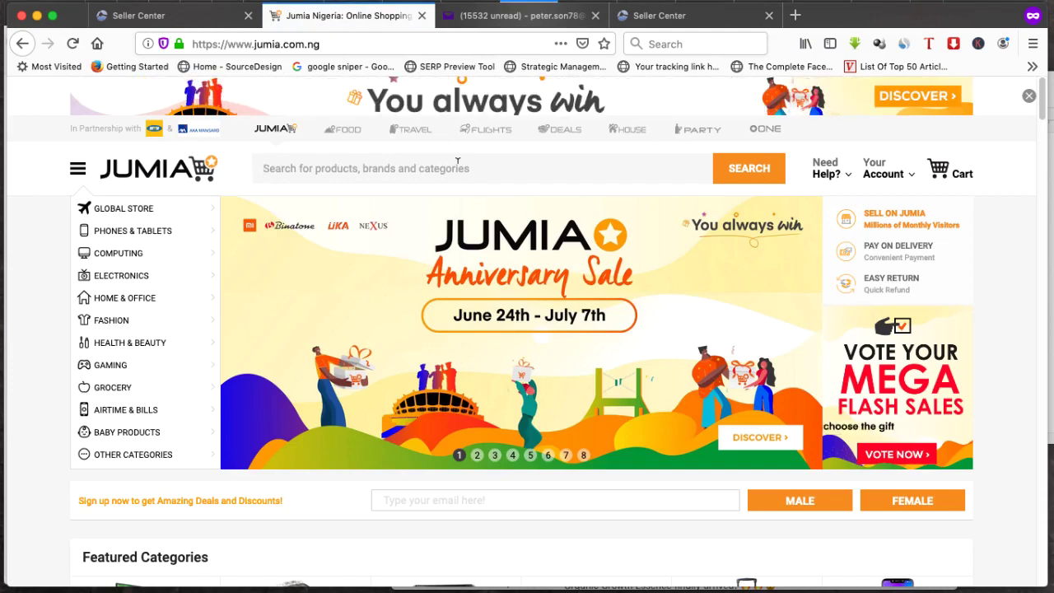
{"action": "type", "text": "sneakers"}
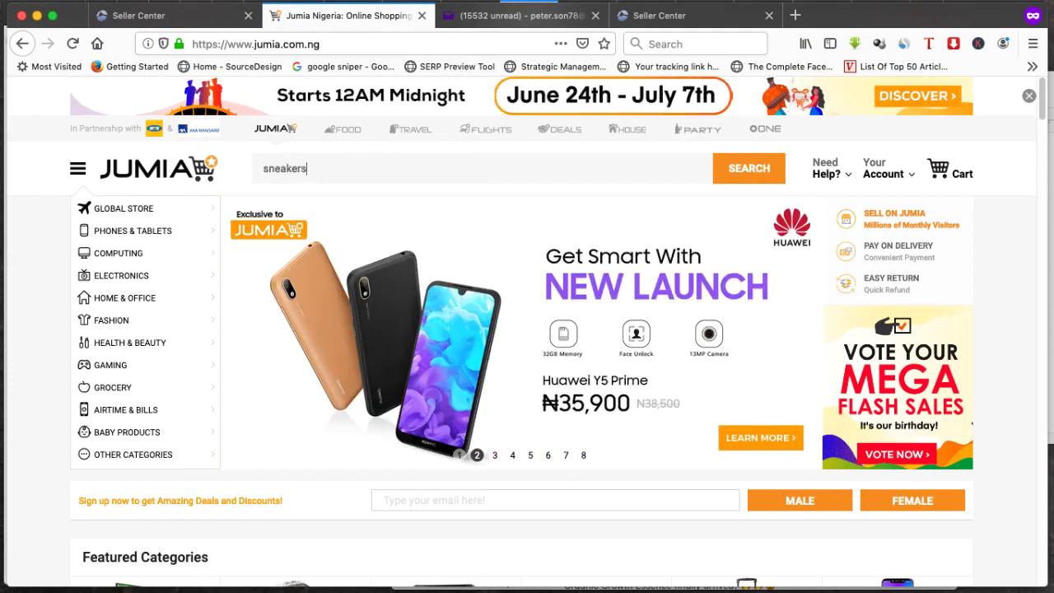
{"action": "key", "text": "Return"}
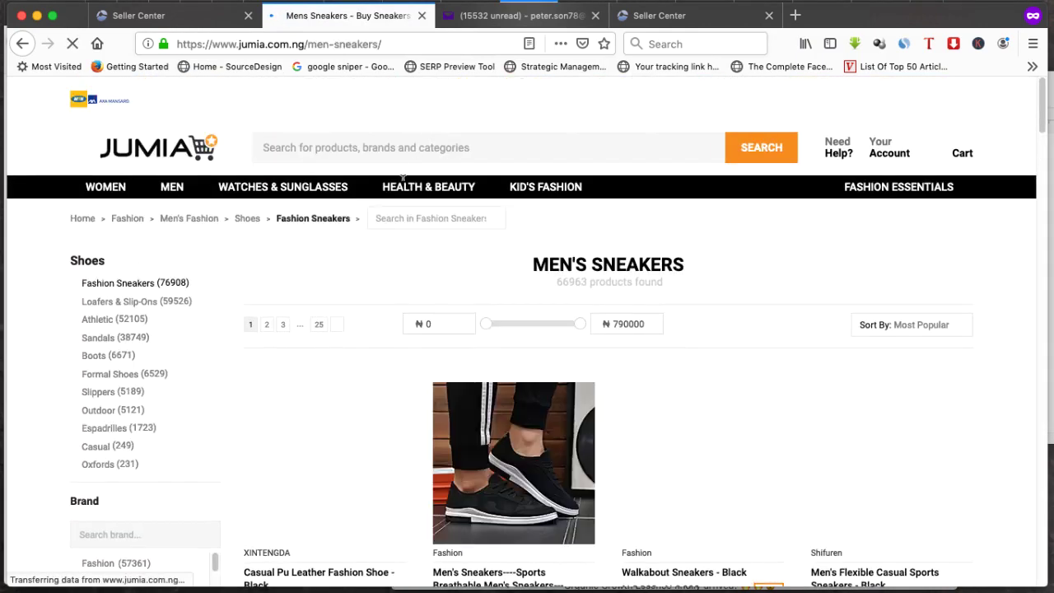
Browse the sneaker results and open the Men Canvas Shoes - BlackWhite product
{"action": "scroll", "coordinate": [485, 293], "scroll_direction": "down", "scroll_amount": 3}
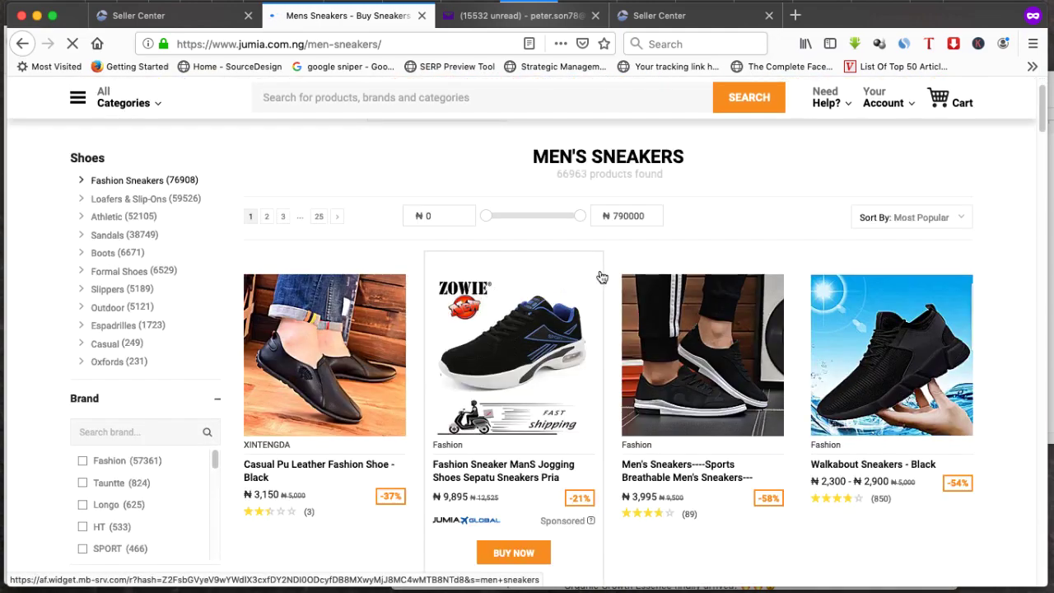
{"action": "scroll", "coordinate": [607, 276], "scroll_direction": "down", "scroll_amount": 2}
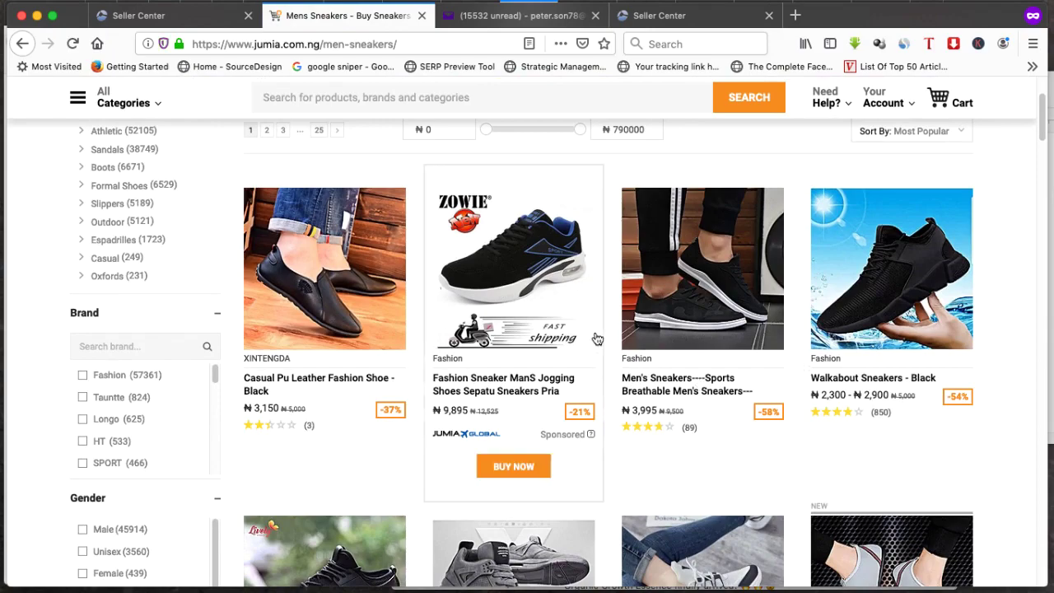
{"action": "scroll", "coordinate": [609, 346], "scroll_direction": "down", "scroll_amount": 3}
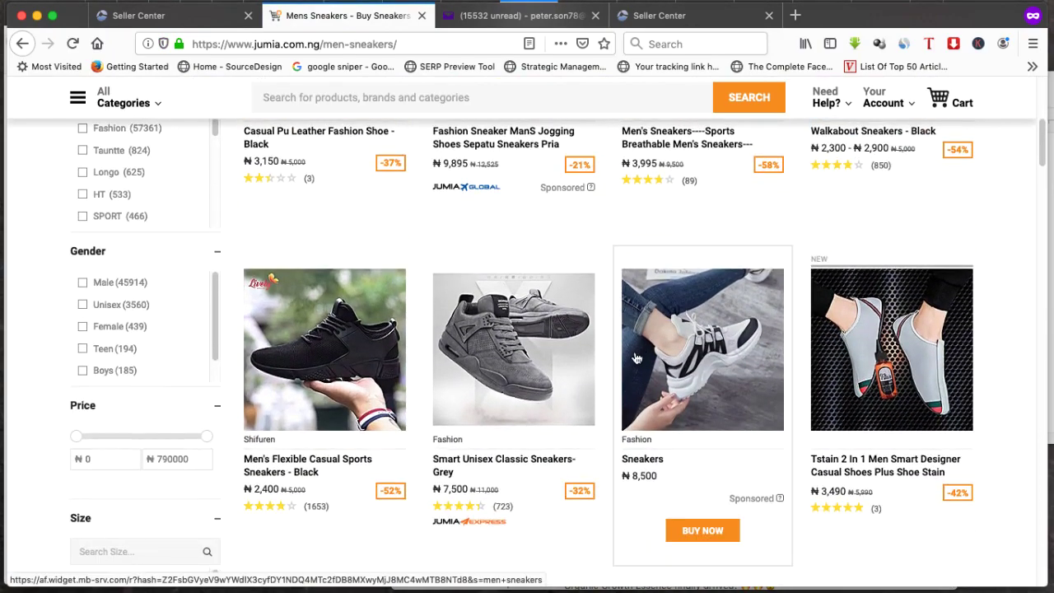
{"action": "scroll", "coordinate": [636, 356], "scroll_direction": "down", "scroll_amount": 5}
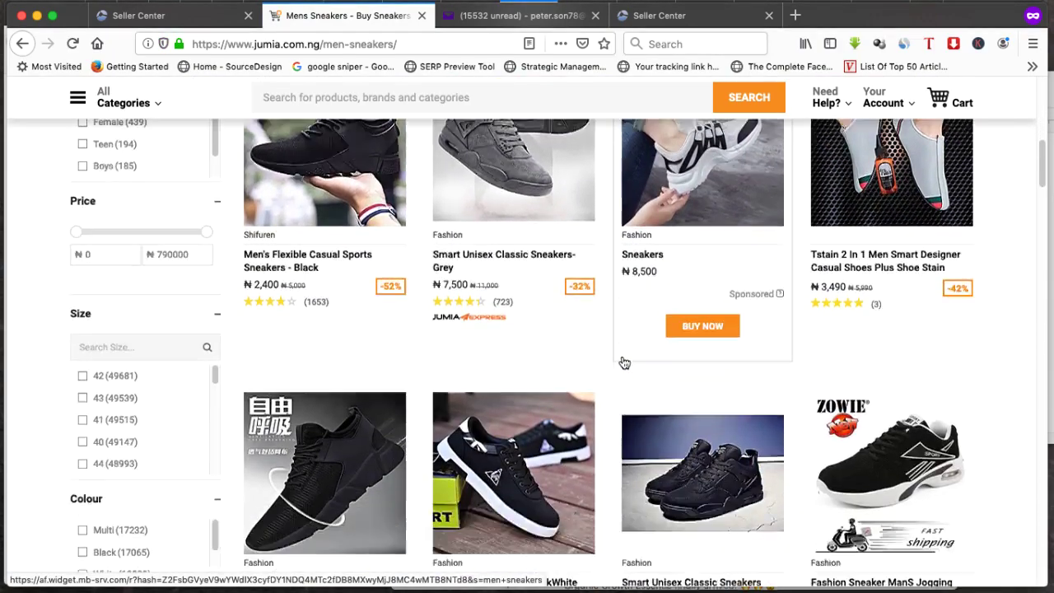
{"action": "scroll", "coordinate": [613, 339], "scroll_direction": "up", "scroll_amount": 2}
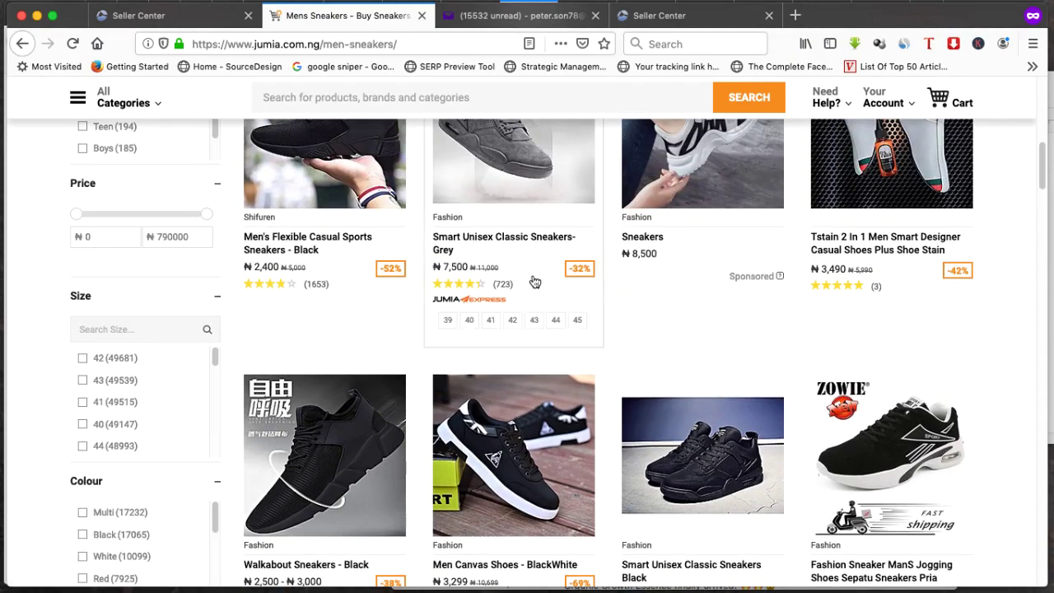
{"action": "scroll", "coordinate": [534, 285], "scroll_direction": "up", "scroll_amount": 1}
{"action": "scroll", "coordinate": [564, 391], "scroll_direction": "down", "scroll_amount": 2}
{"action": "scroll", "coordinate": [505, 358], "scroll_direction": "down", "scroll_amount": 1}
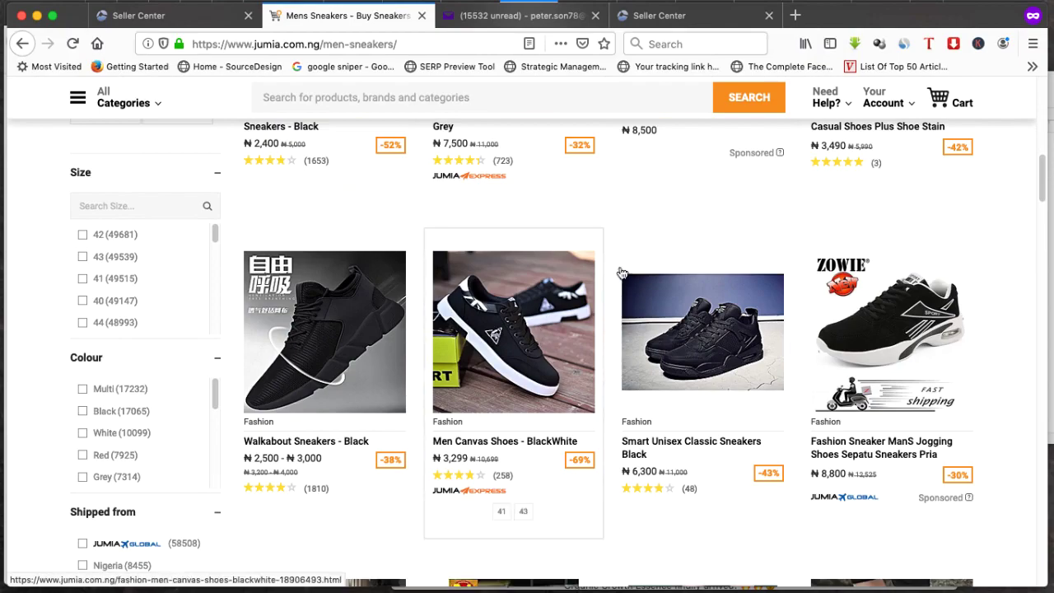
{"action": "scroll", "coordinate": [622, 272], "scroll_direction": "up", "scroll_amount": 3}
{"action": "scroll", "coordinate": [621, 272], "scroll_direction": "up", "scroll_amount": 10}
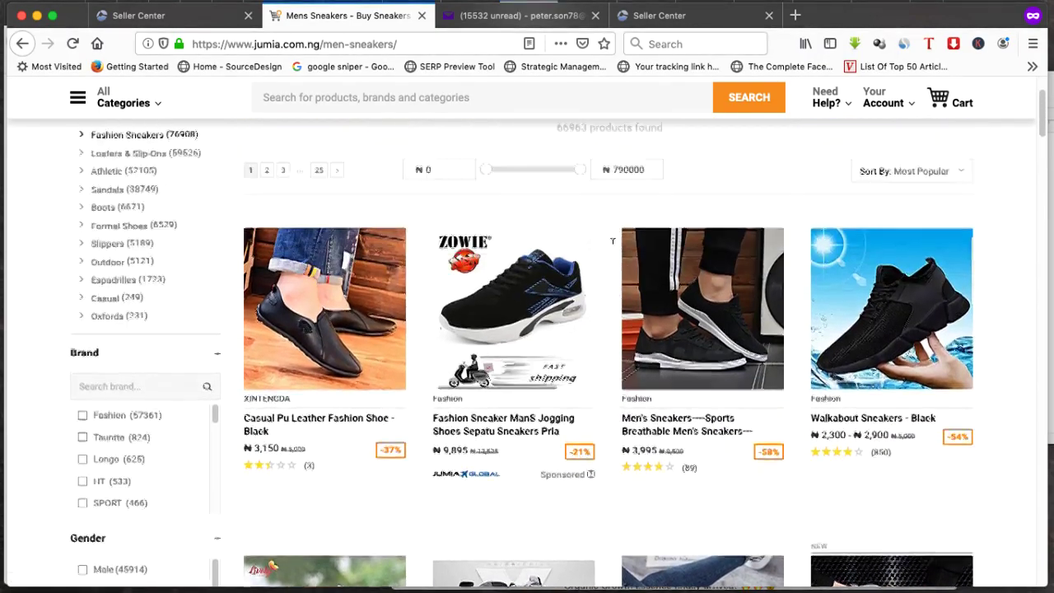
{"action": "scroll", "coordinate": [607, 265], "scroll_direction": "down", "scroll_amount": 3}
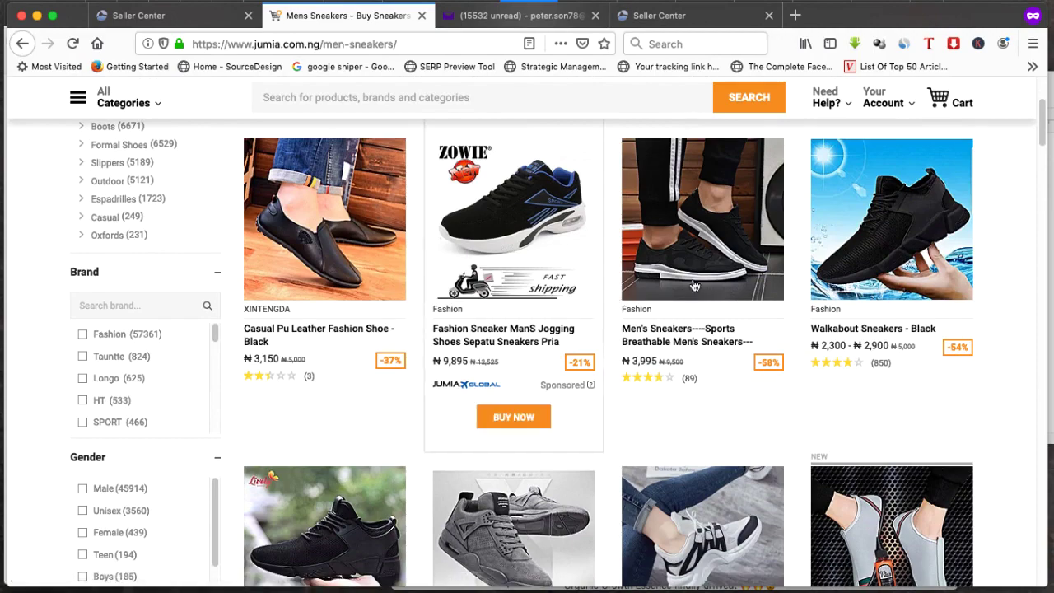
{"action": "scroll", "coordinate": [498, 304], "scroll_direction": "down", "scroll_amount": 7}
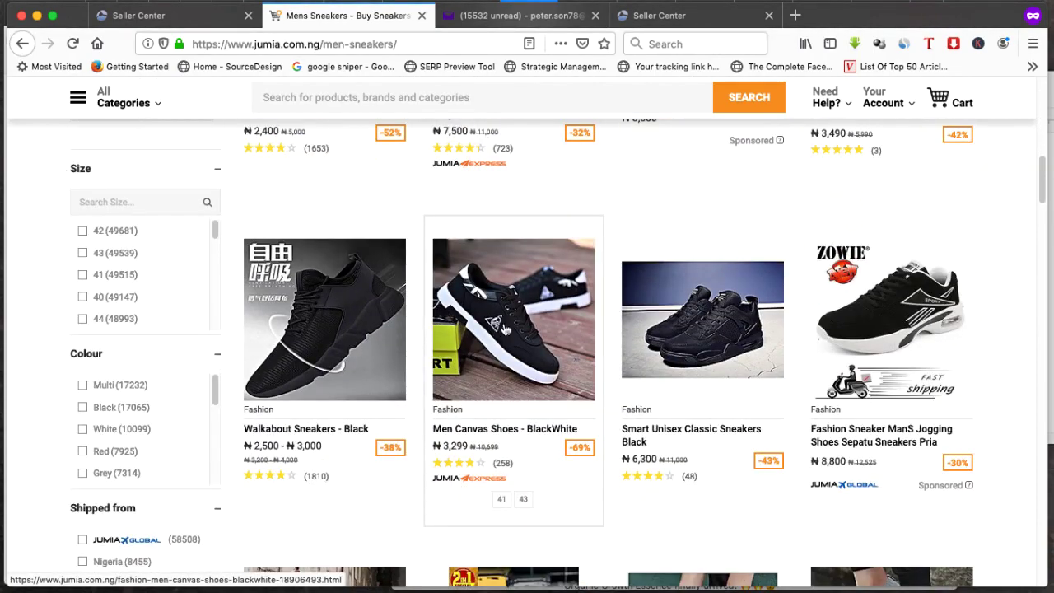
{"action": "left_click", "coordinate": [479, 339]}
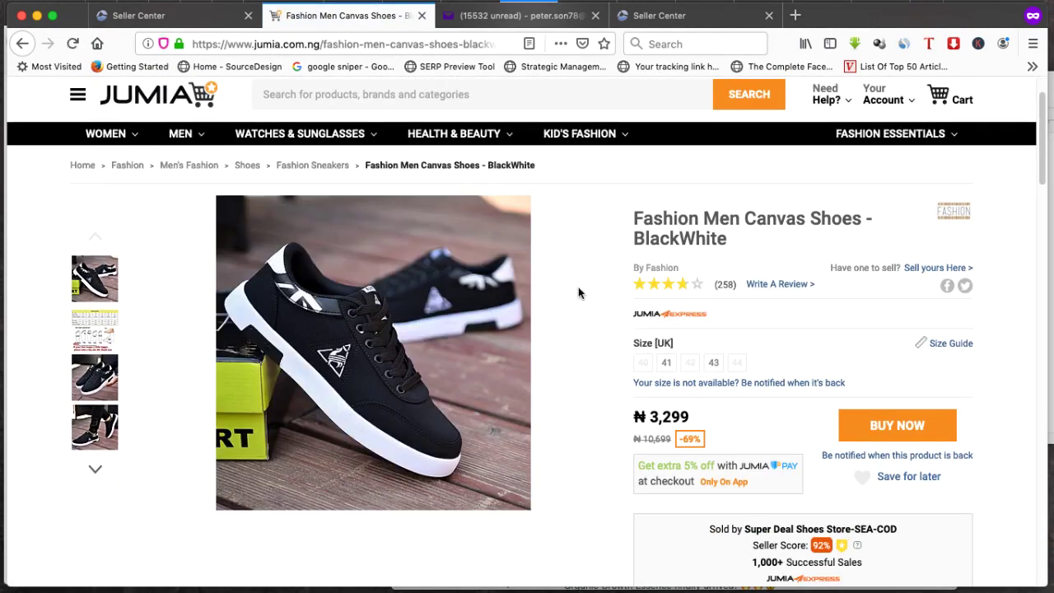
Read the canvas shoes' description and reviews, then follow the 'Sell yours Here' link
{"action": "scroll", "coordinate": [579, 292], "scroll_direction": "down", "scroll_amount": 3}
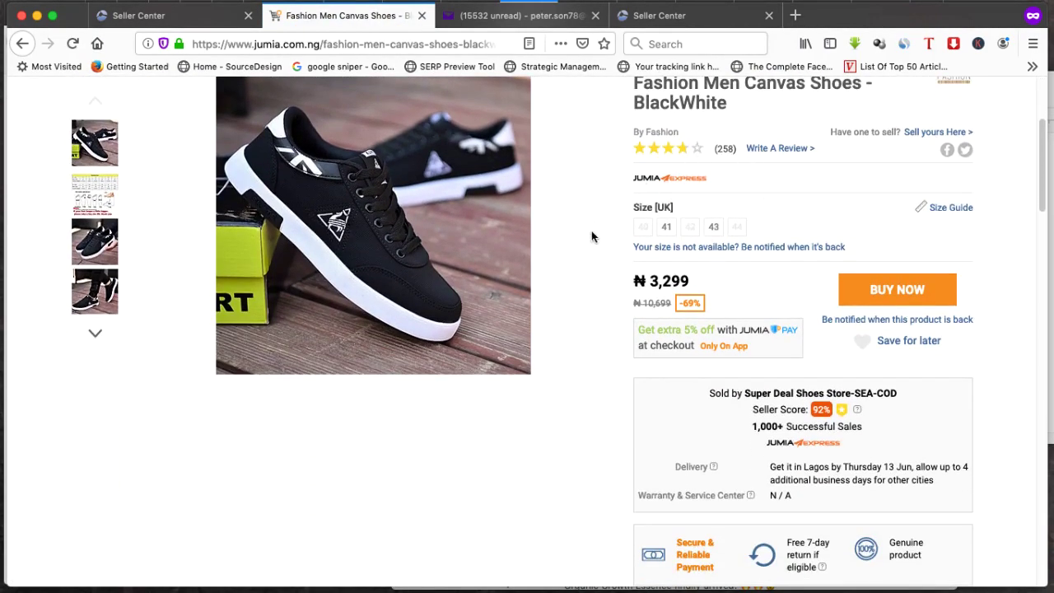
{"action": "scroll", "coordinate": [536, 273], "scroll_direction": "down", "scroll_amount": 10}
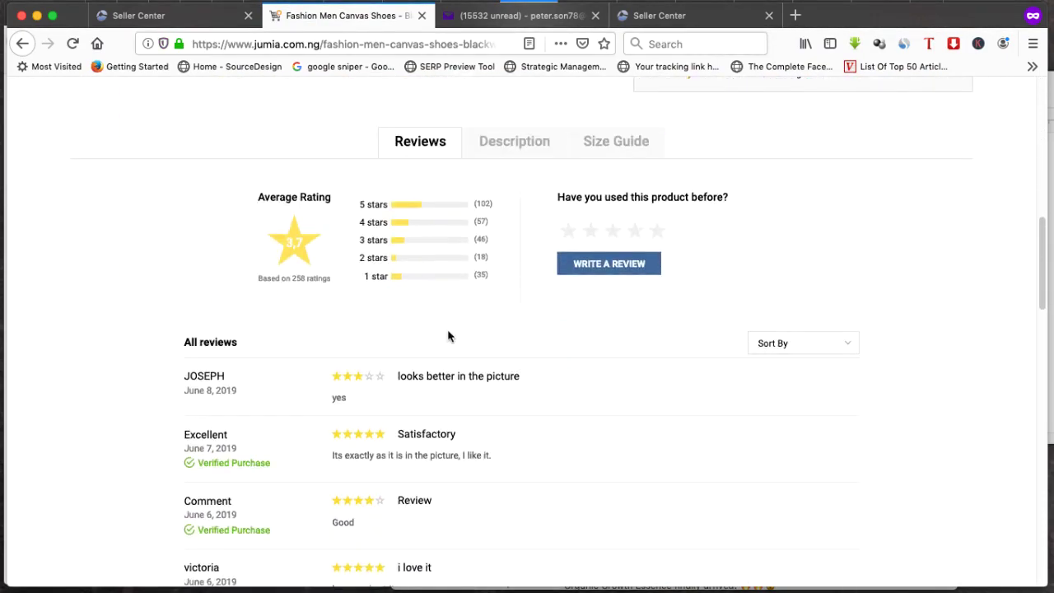
{"action": "left_click", "coordinate": [511, 143]}
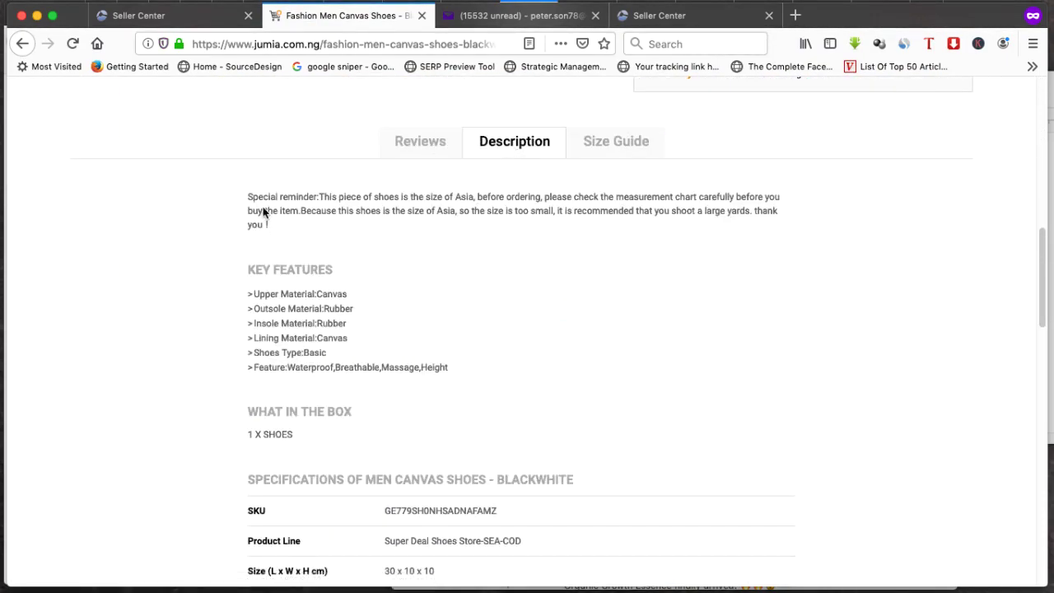
{"action": "scroll", "coordinate": [433, 299], "scroll_direction": "up", "scroll_amount": 3}
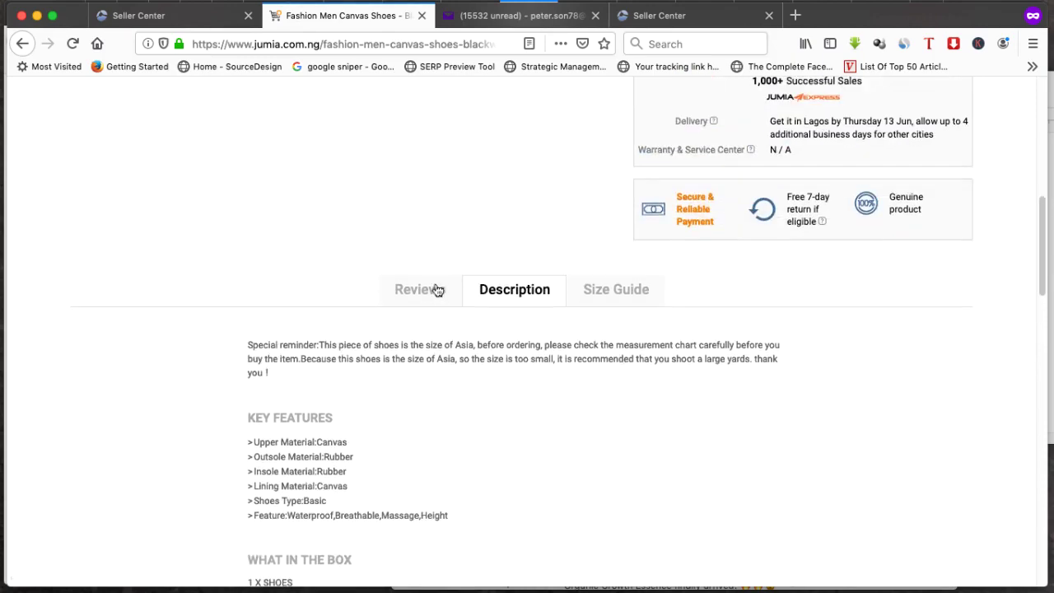
{"action": "left_click", "coordinate": [418, 289]}
{"action": "scroll", "coordinate": [428, 297], "scroll_direction": "down", "scroll_amount": 3}
{"action": "scroll", "coordinate": [542, 266], "scroll_direction": "up", "scroll_amount": 5}
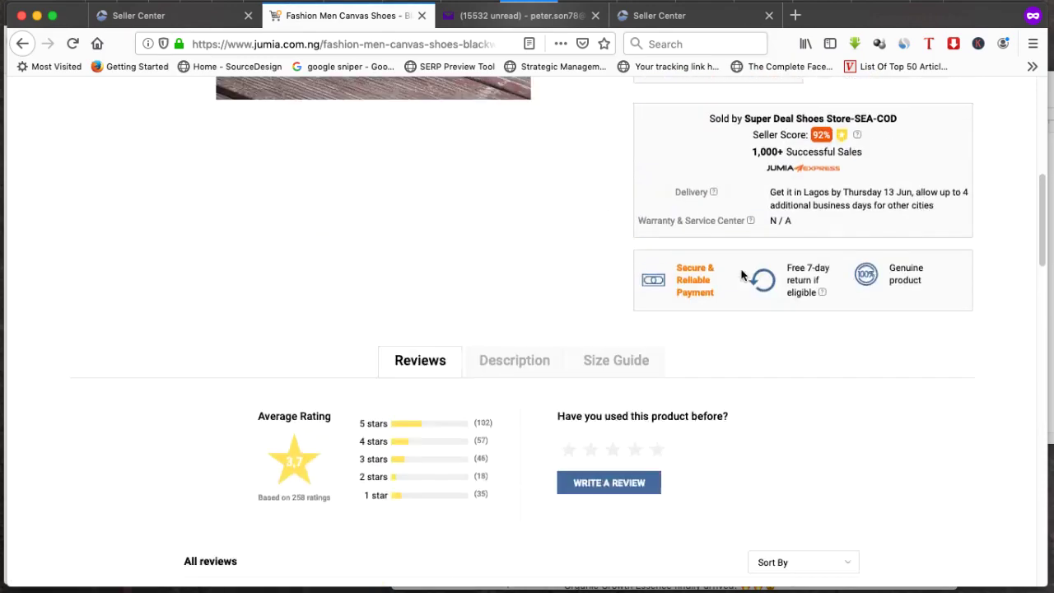
{"action": "mouse_move", "coordinate": [832, 286]}
{"action": "scroll", "coordinate": [831, 286], "scroll_direction": "up", "scroll_amount": 3}
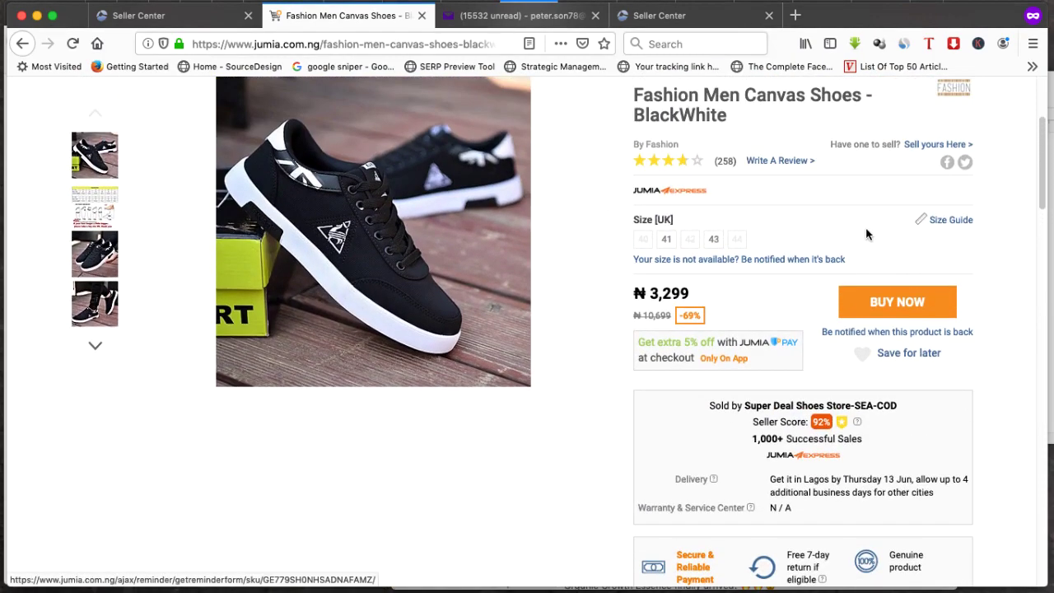
{"action": "left_click", "coordinate": [939, 146]}
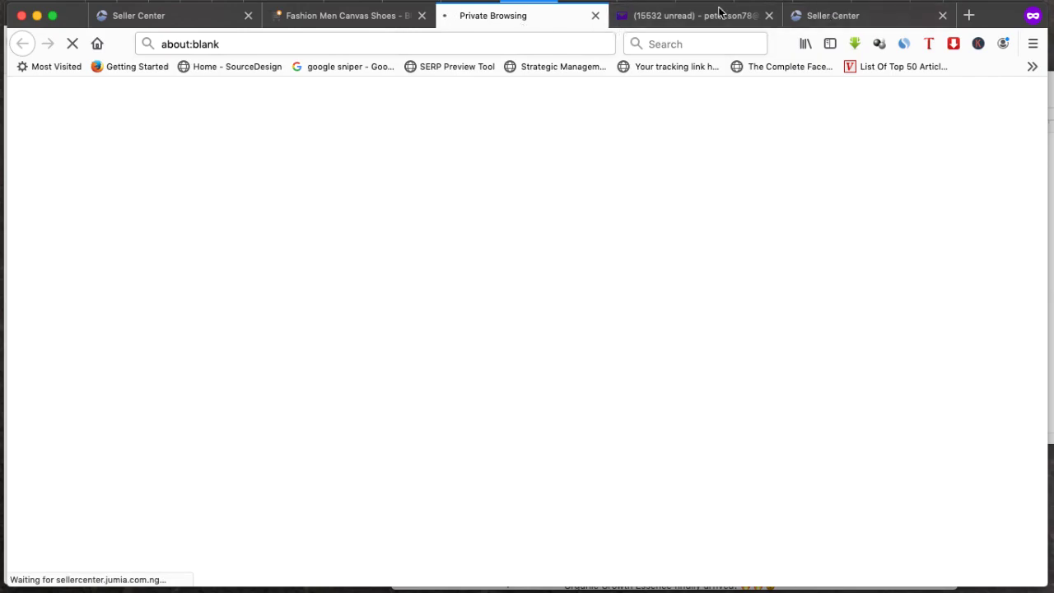
Switch to the new Add a Product tab, close the promo and Welcome popups, and scroll down
{"action": "left_click", "coordinate": [838, 15]}
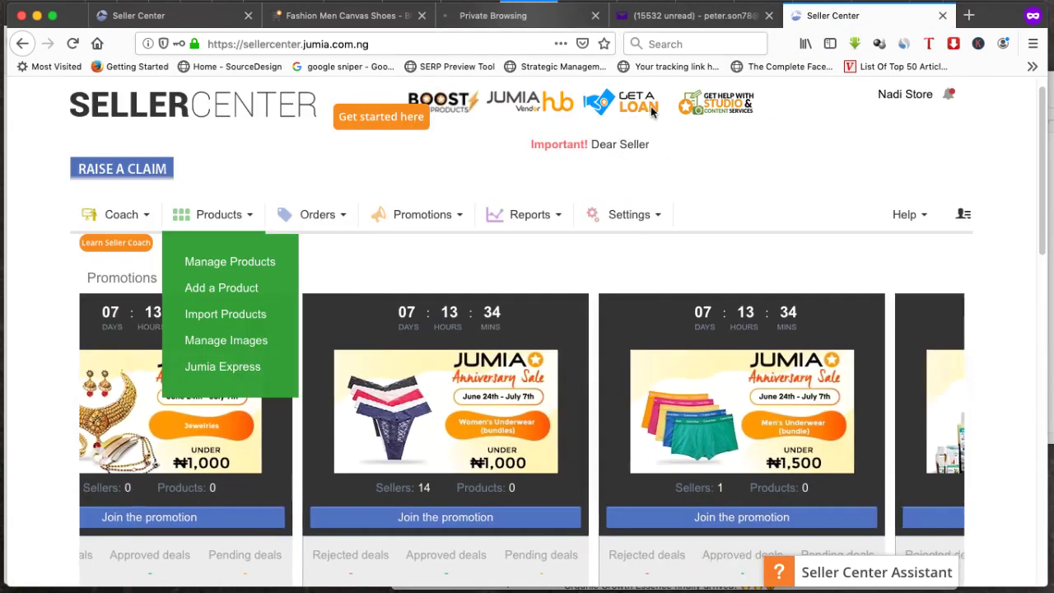
{"action": "left_click", "coordinate": [534, 15]}
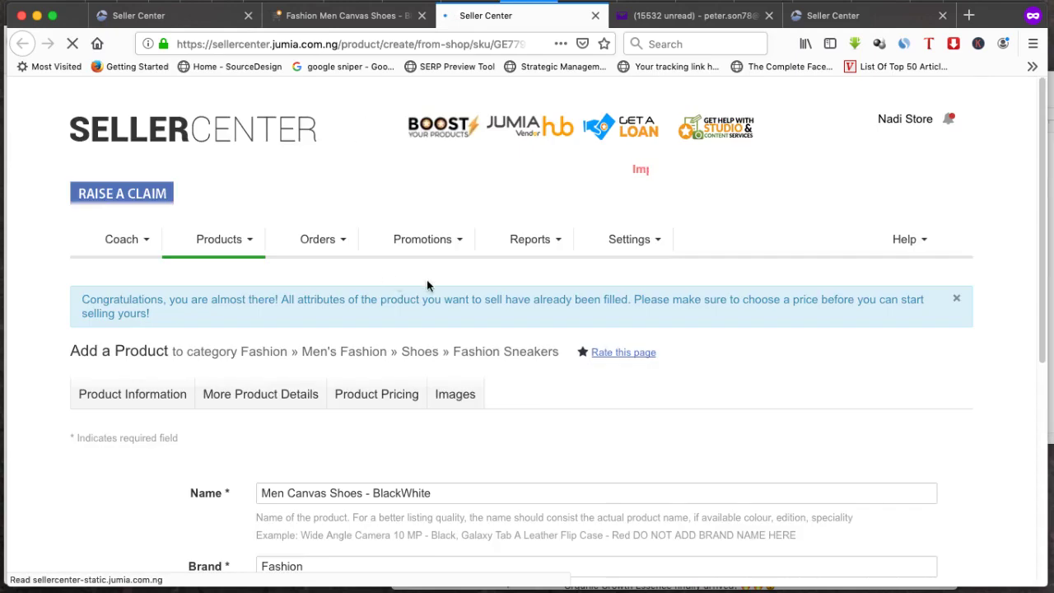
{"action": "triple_click", "coordinate": [916, 118]}
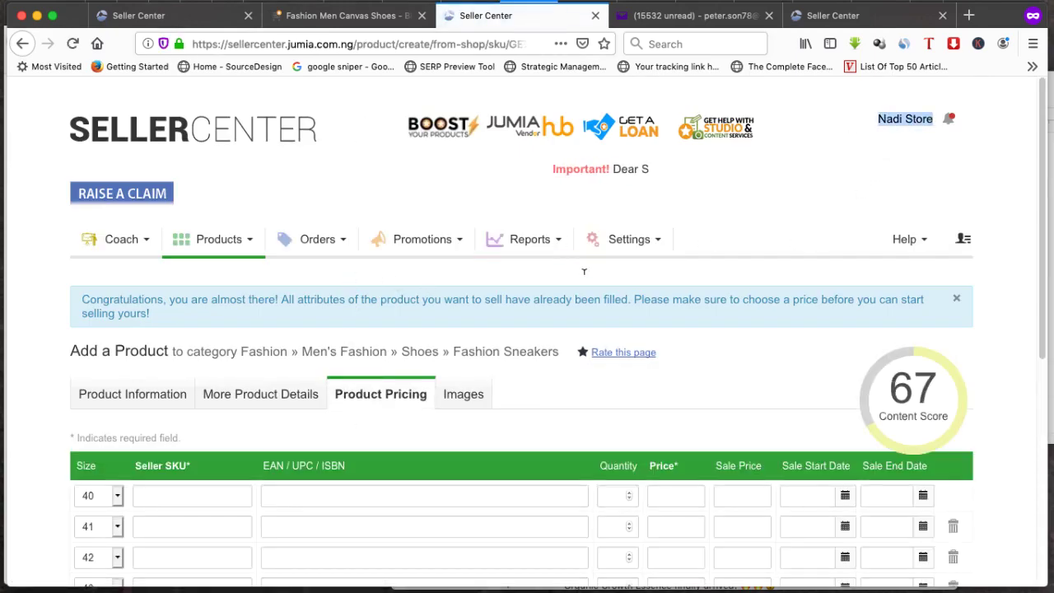
{"action": "scroll", "coordinate": [420, 420], "scroll_direction": "down", "scroll_amount": 2}
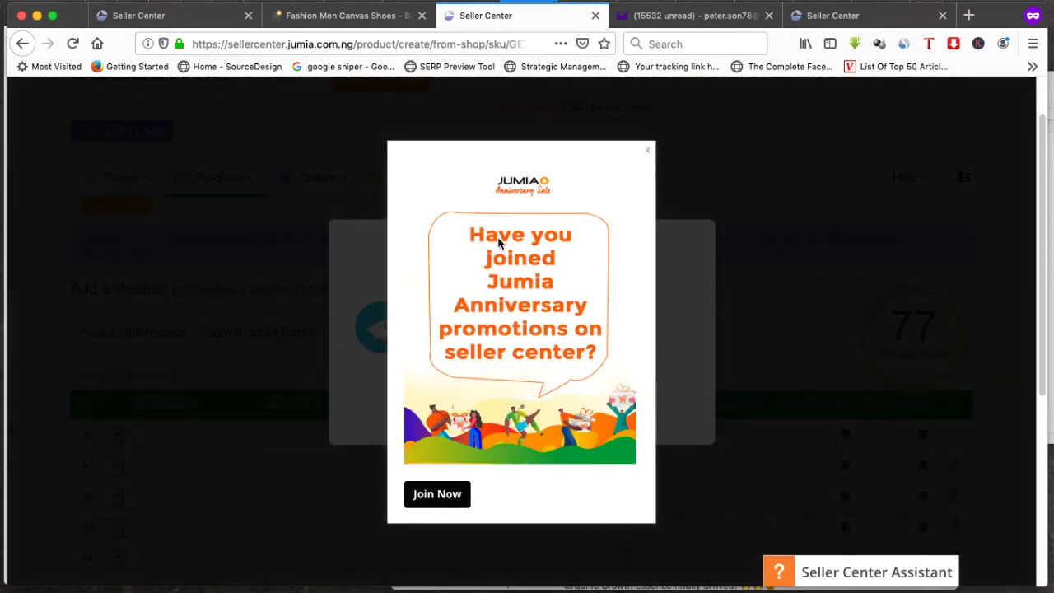
{"action": "left_click", "coordinate": [647, 152]}
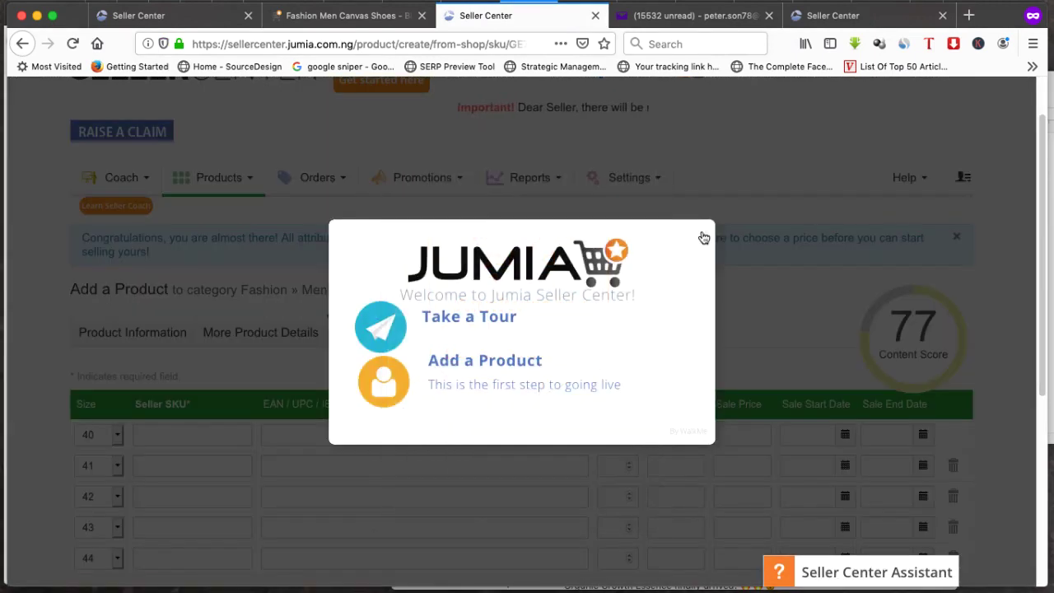
{"action": "left_click", "coordinate": [702, 234]}
{"action": "scroll", "coordinate": [333, 324], "scroll_direction": "down", "scroll_amount": 3}
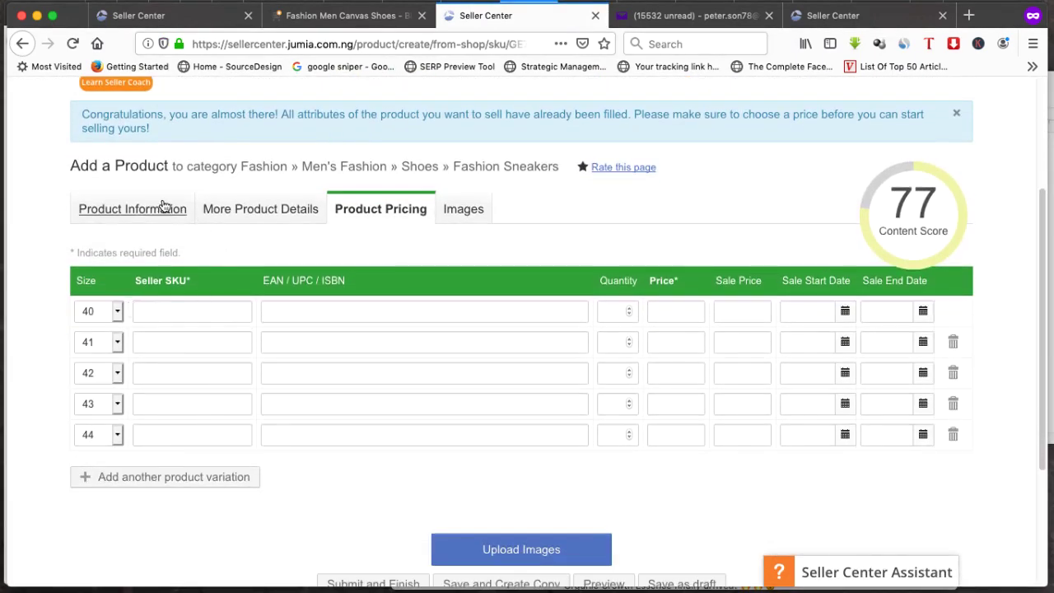
Check name, brand, Black colour and the Men's Fashion » Shoes » Fashion Sneakers category, then continue
{"action": "left_click", "coordinate": [146, 211]}
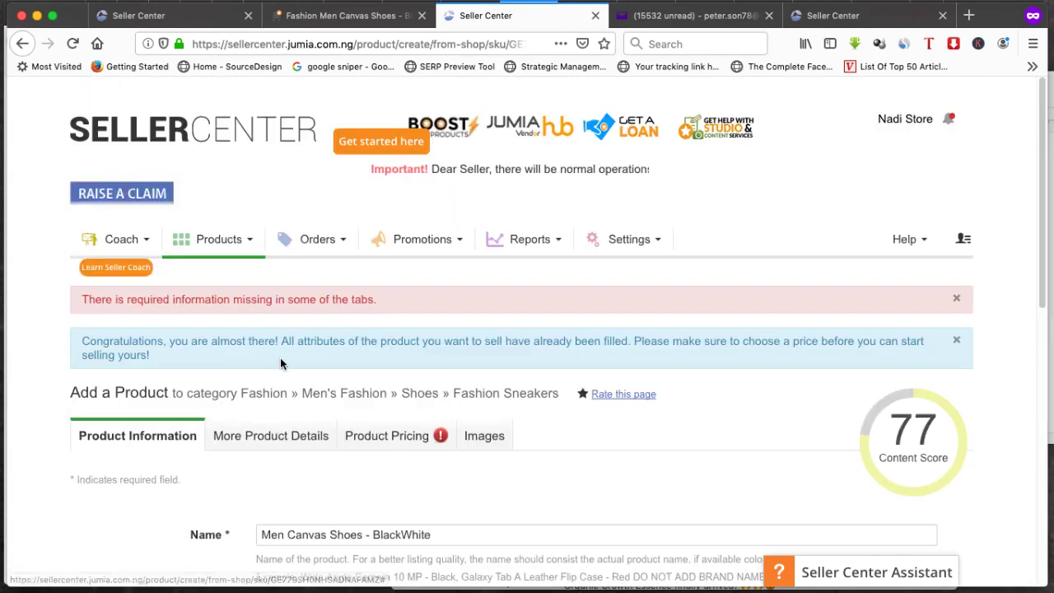
{"action": "scroll", "coordinate": [274, 364], "scroll_direction": "down", "scroll_amount": 4}
{"action": "scroll", "coordinate": [247, 354], "scroll_direction": "down", "scroll_amount": 2}
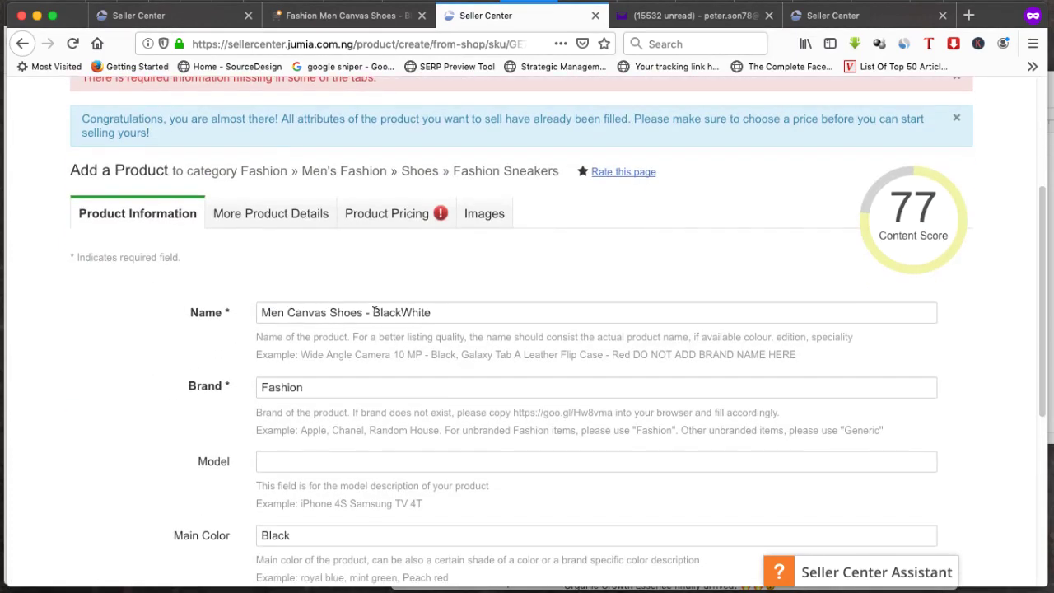
{"action": "scroll", "coordinate": [316, 313], "scroll_direction": "down", "scroll_amount": 6}
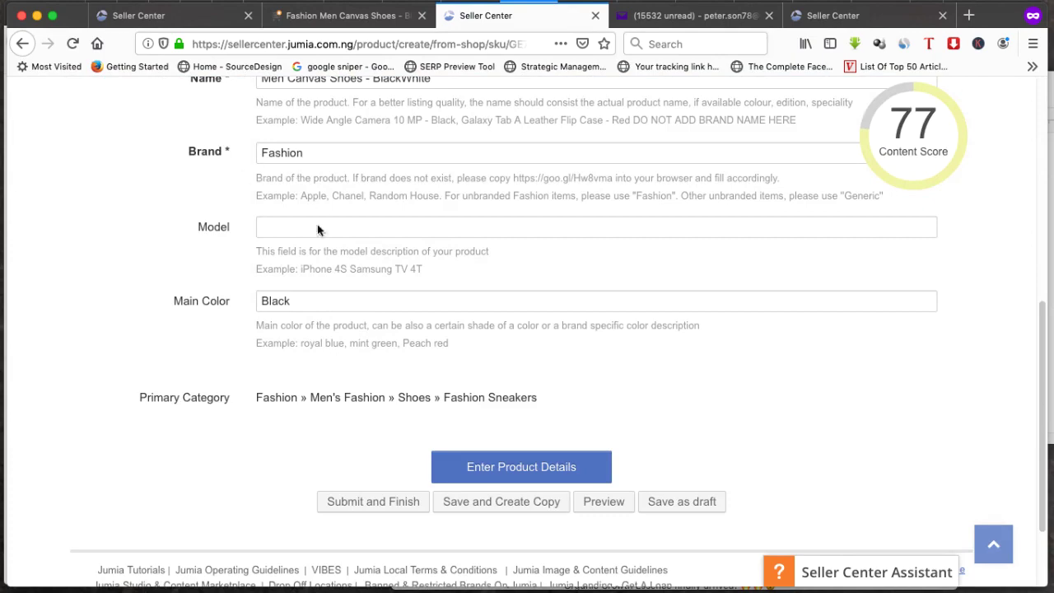
{"action": "scroll", "coordinate": [317, 230], "scroll_direction": "up", "scroll_amount": 2}
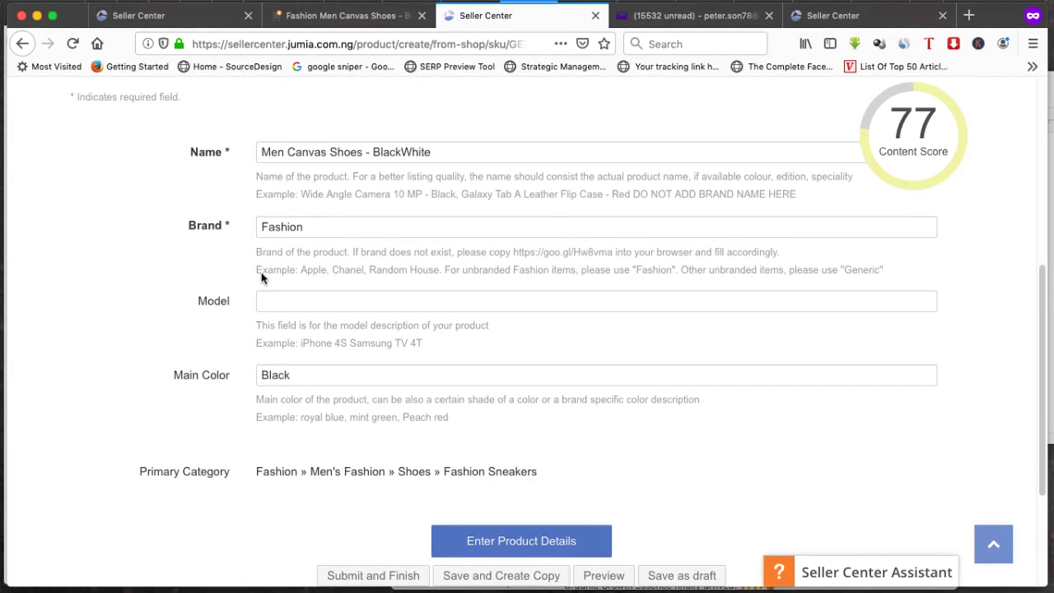
{"action": "scroll", "coordinate": [324, 341], "scroll_direction": "down", "scroll_amount": 4}
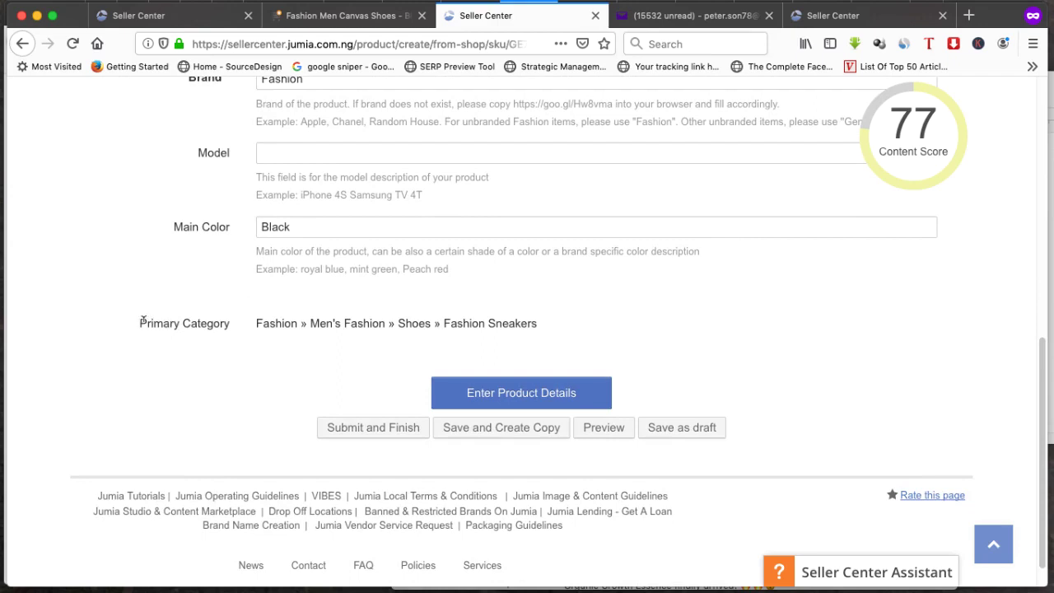
{"action": "left_click_drag", "start_coordinate": [141, 321], "coordinate": [148, 323]}
{"action": "left_click_drag", "start_coordinate": [321, 323], "coordinate": [445, 323]}
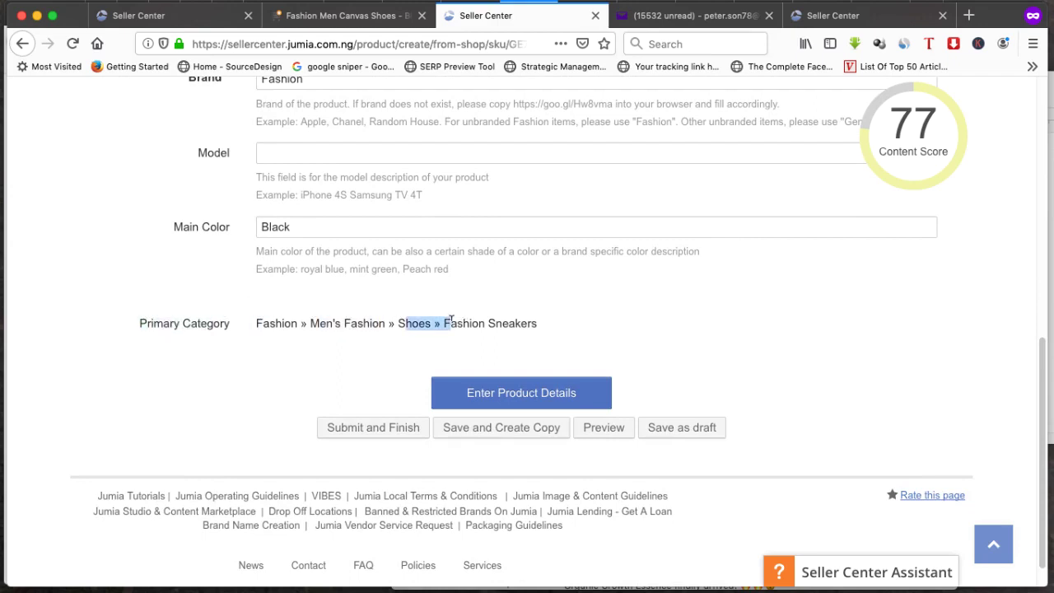
{"action": "left_click", "coordinate": [449, 321]}
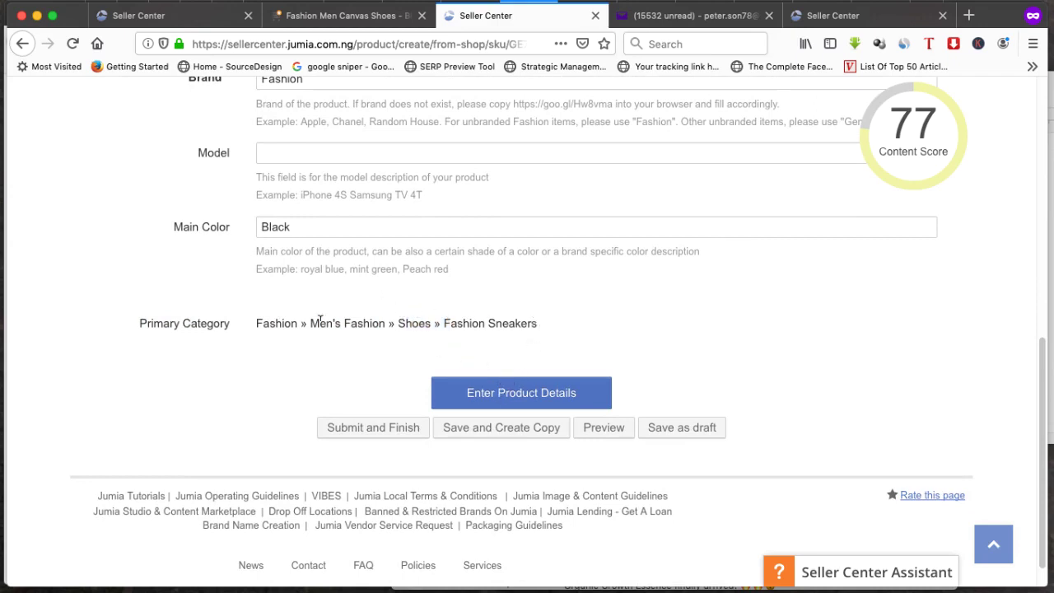
{"action": "left_click_drag", "start_coordinate": [256, 323], "coordinate": [537, 323]}
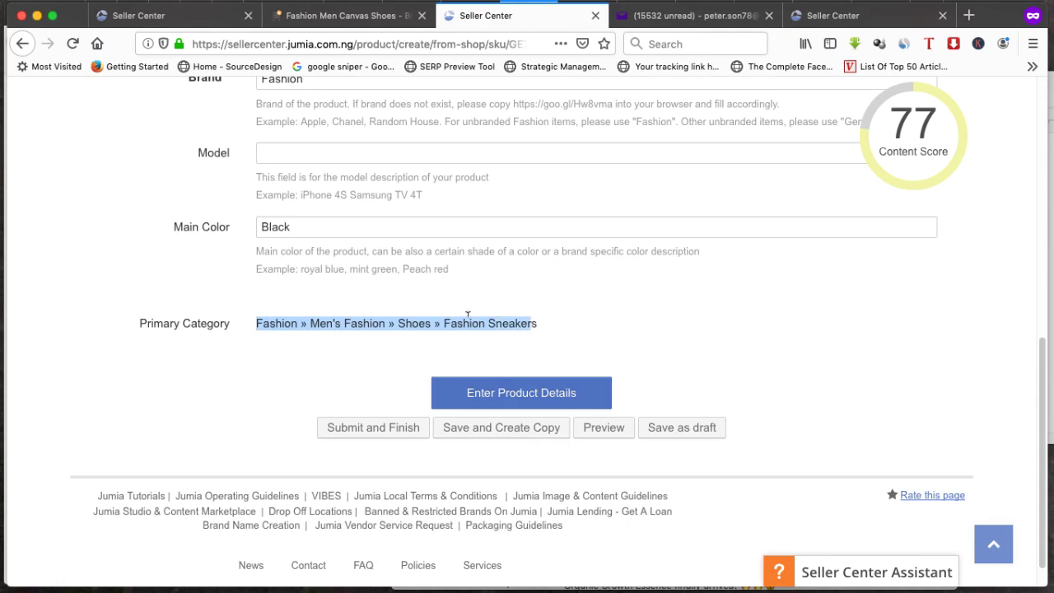
{"action": "double_click", "coordinate": [206, 323]}
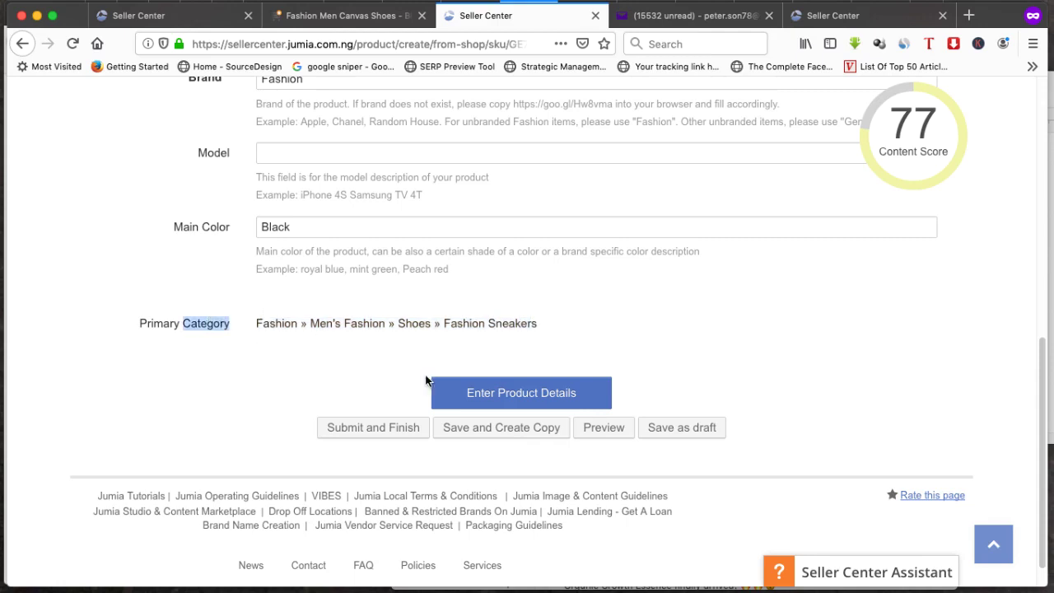
{"action": "left_click", "coordinate": [515, 398]}
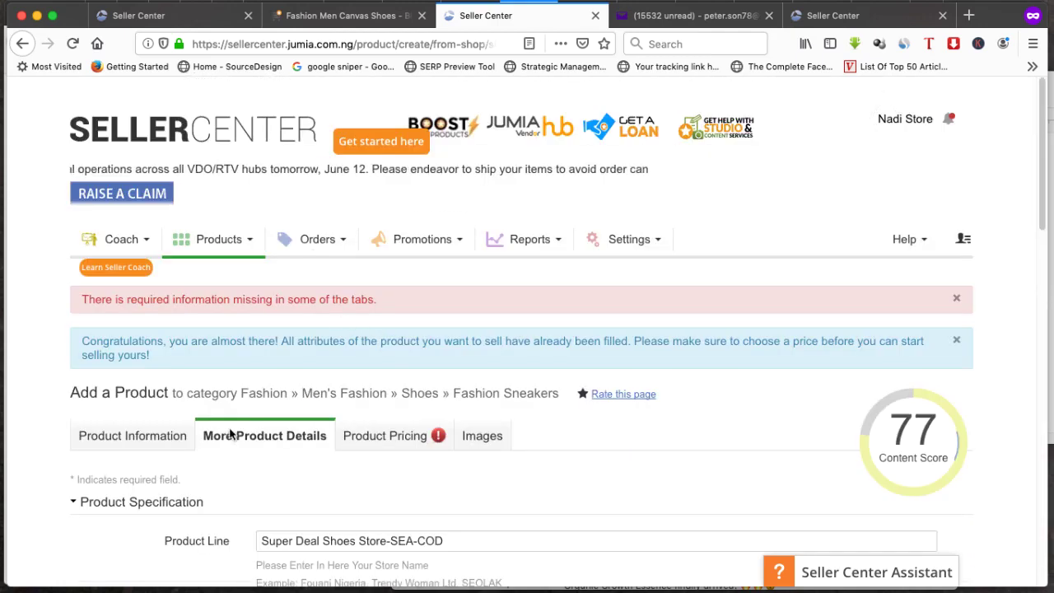
Review the Black colour family, the material type list and the Canvas main material
{"action": "scroll", "coordinate": [247, 420], "scroll_direction": "down", "scroll_amount": 3}
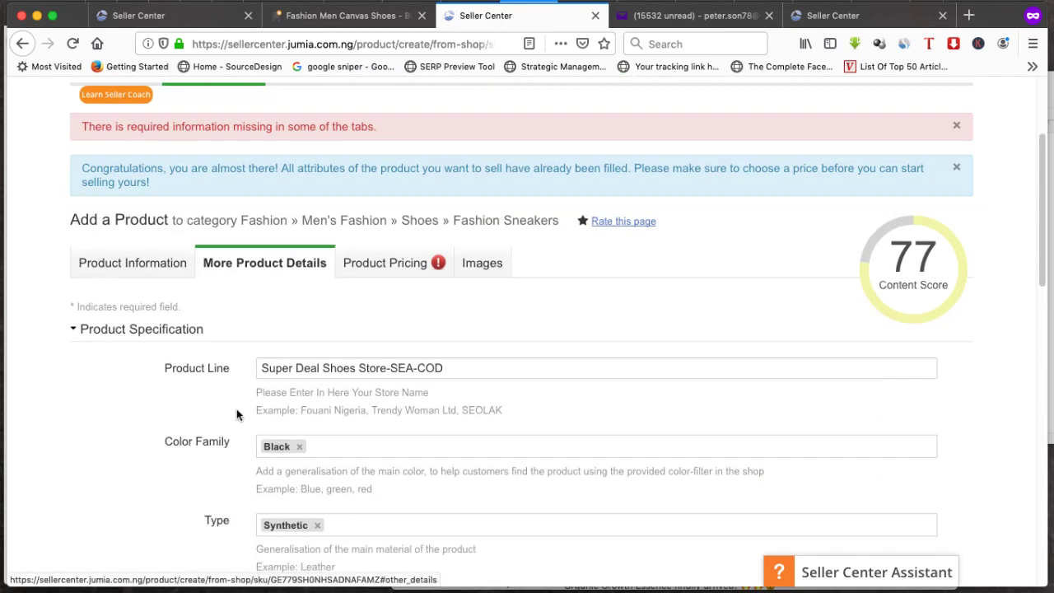
{"action": "scroll", "coordinate": [226, 374], "scroll_direction": "down", "scroll_amount": 1}
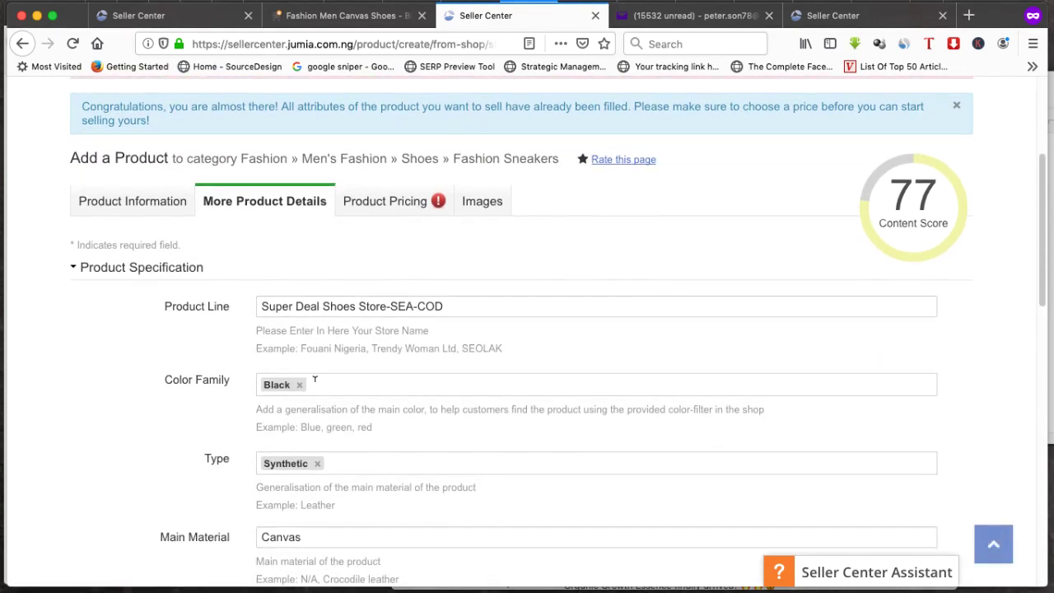
{"action": "left_click", "coordinate": [325, 383]}
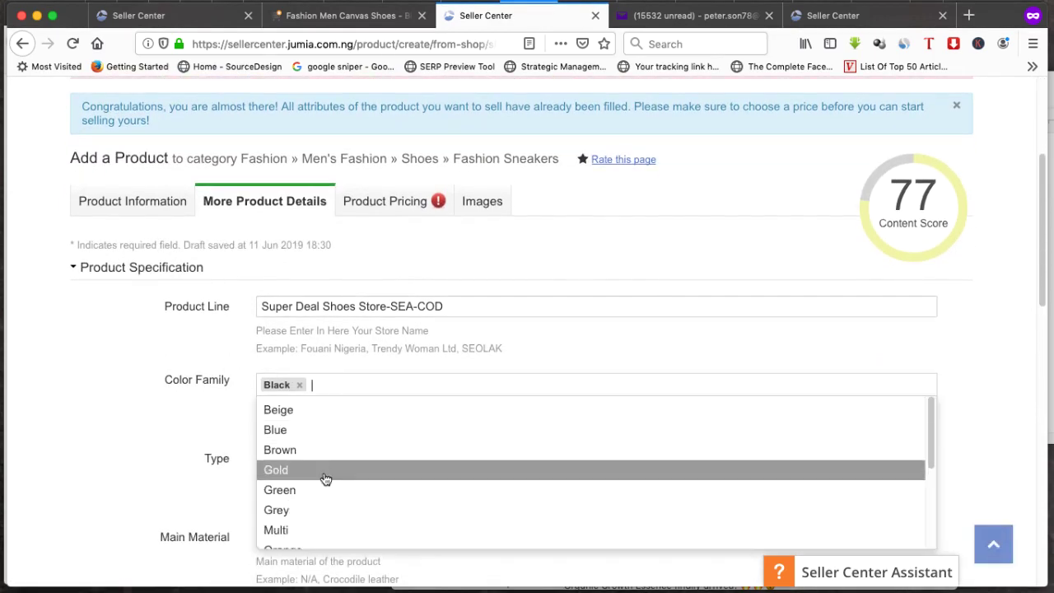
{"action": "left_click", "coordinate": [173, 429]}
{"action": "scroll", "coordinate": [189, 418], "scroll_direction": "down", "scroll_amount": 1}
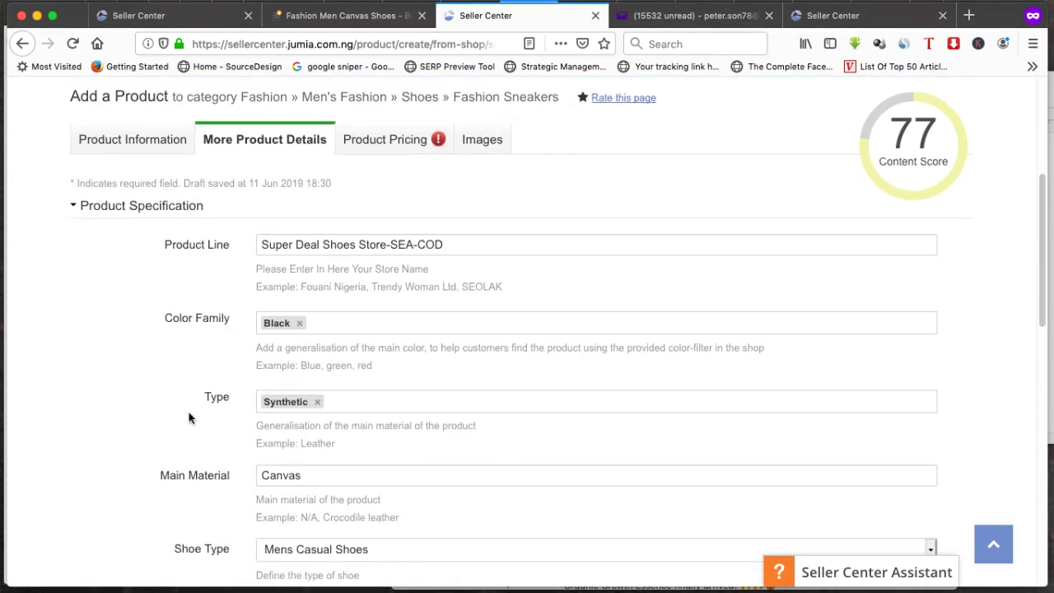
{"action": "left_click", "coordinate": [354, 400]}
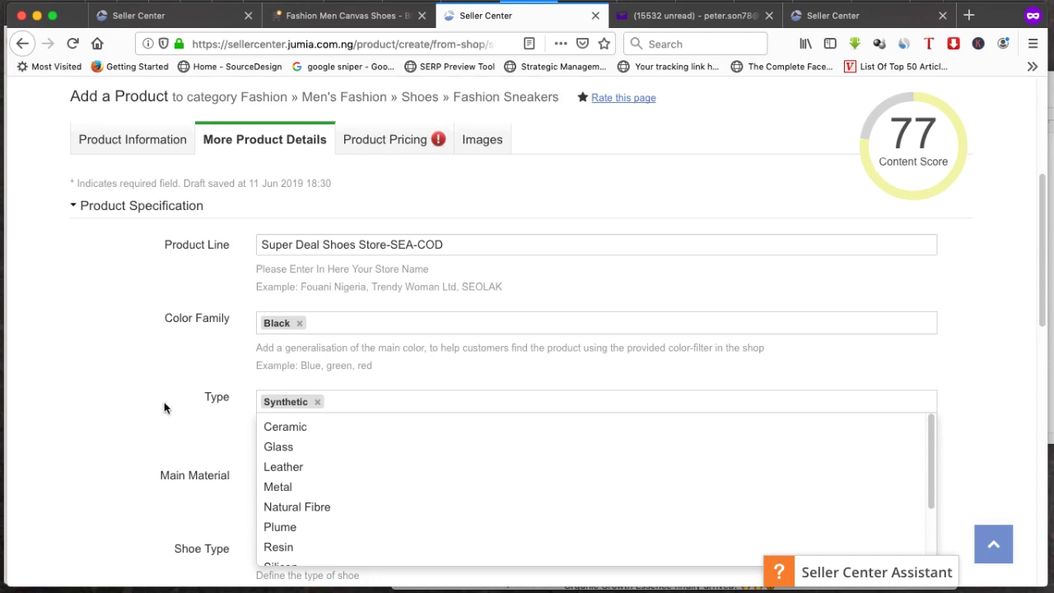
{"action": "key", "text": "Tab"}
{"action": "scroll", "coordinate": [179, 300], "scroll_direction": "down", "scroll_amount": 2}
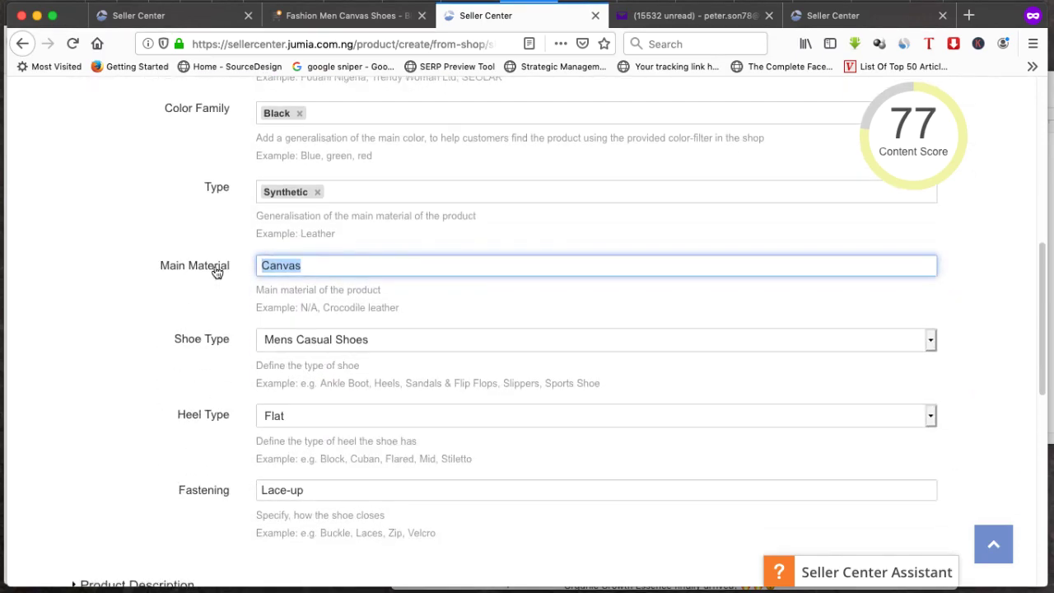
{"action": "left_click", "coordinate": [365, 264]}
{"action": "scroll", "coordinate": [175, 371], "scroll_direction": "down", "scroll_amount": 1}
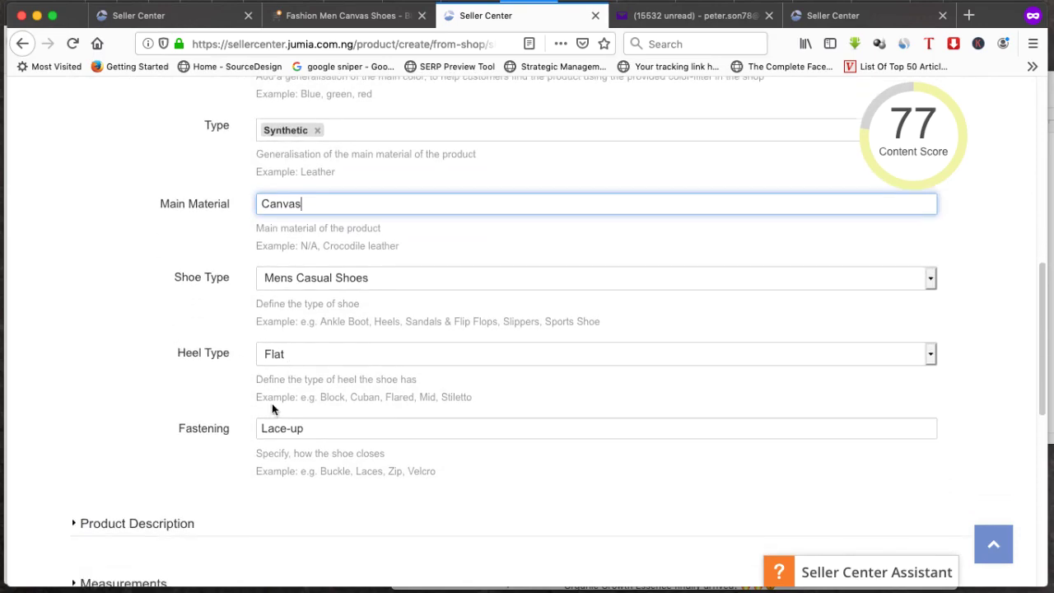
{"action": "scroll", "coordinate": [280, 372], "scroll_direction": "down", "scroll_amount": 2}
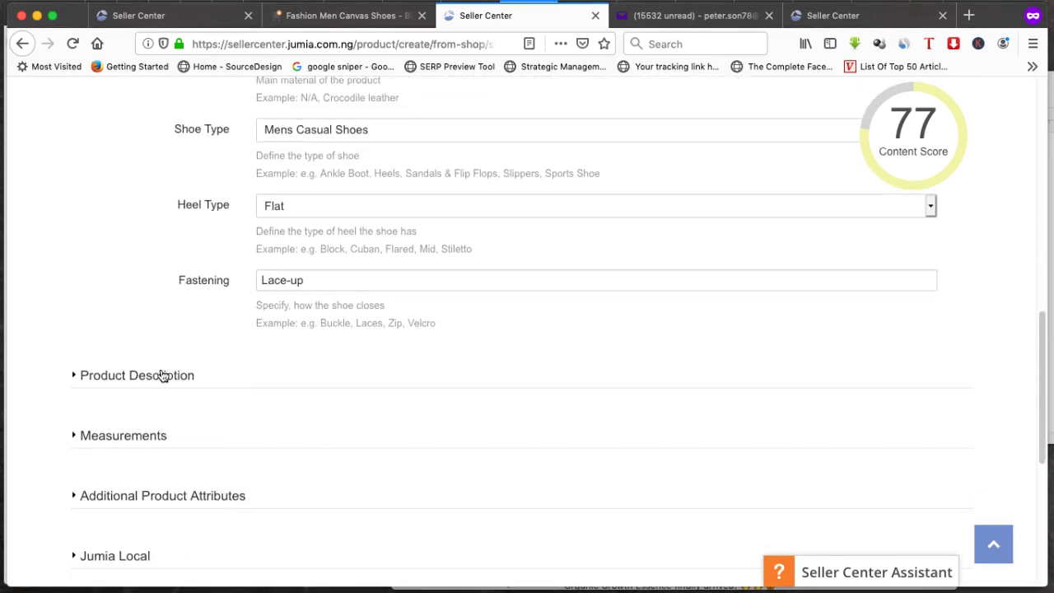
Expand Product Description and review the description text, YouTube ID field and six Highlights bullets
{"action": "left_click", "coordinate": [146, 376]}
{"action": "scroll", "coordinate": [147, 375], "scroll_direction": "down", "scroll_amount": 2}
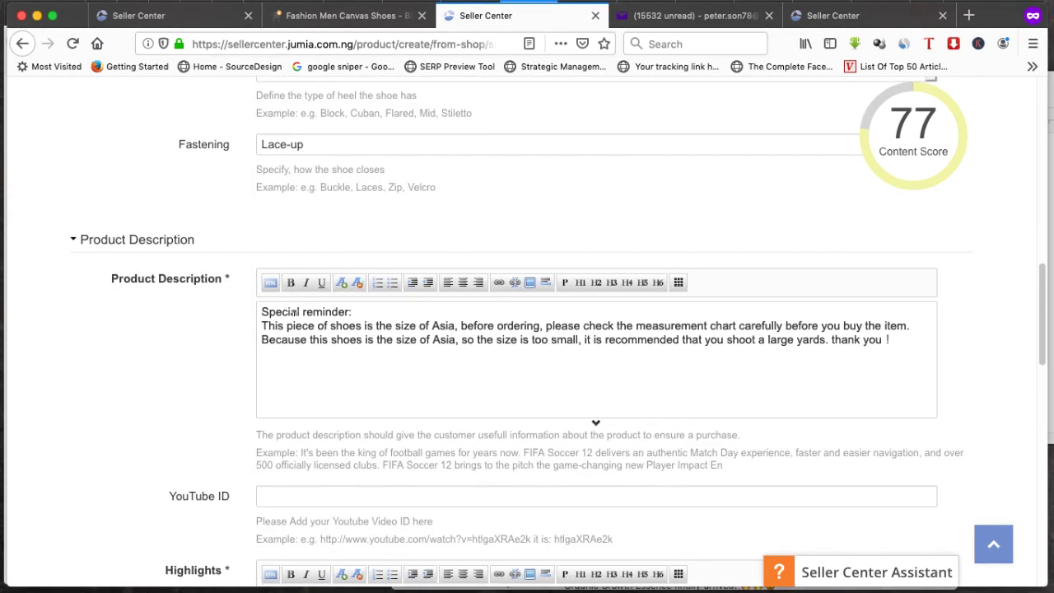
{"action": "left_click_drag", "start_coordinate": [380, 318], "coordinate": [814, 354]}
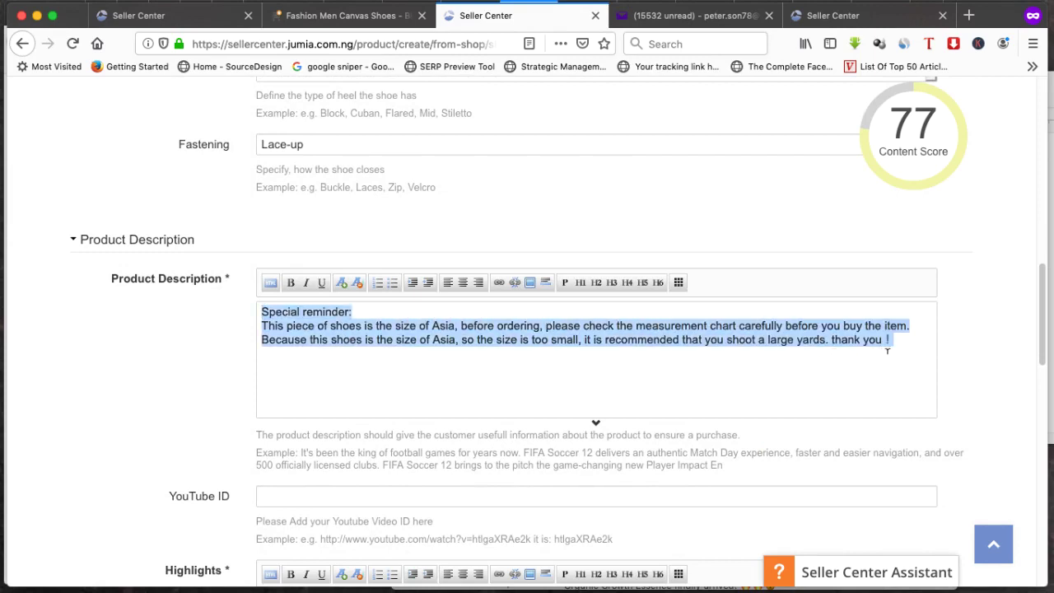
{"action": "left_click", "coordinate": [886, 339]}
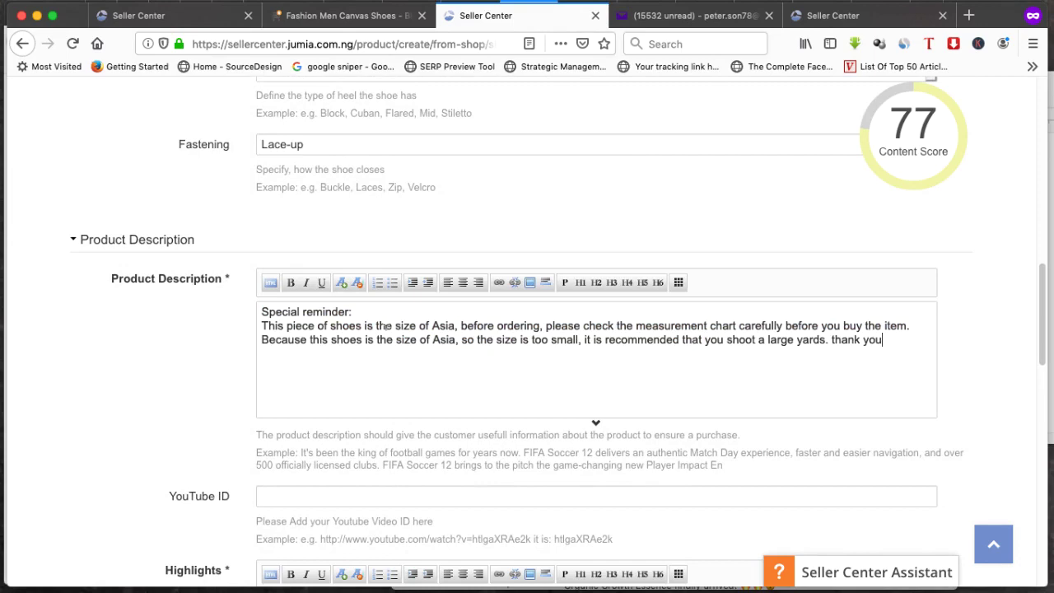
{"action": "scroll", "coordinate": [182, 370], "scroll_direction": "down", "scroll_amount": 2}
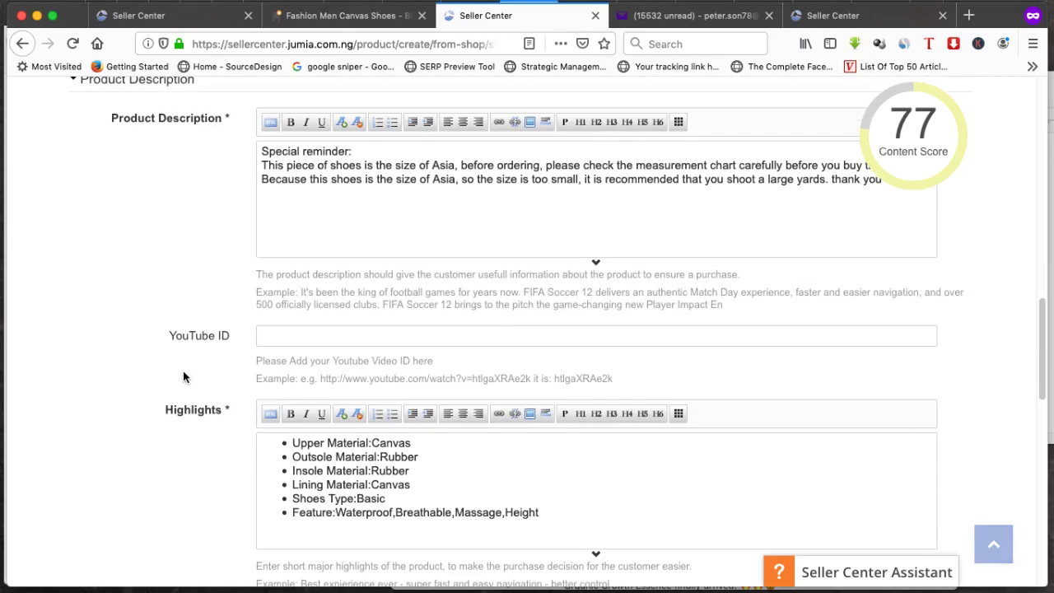
{"action": "scroll", "coordinate": [184, 359], "scroll_direction": "down", "scroll_amount": 1}
{"action": "left_click", "coordinate": [271, 272]}
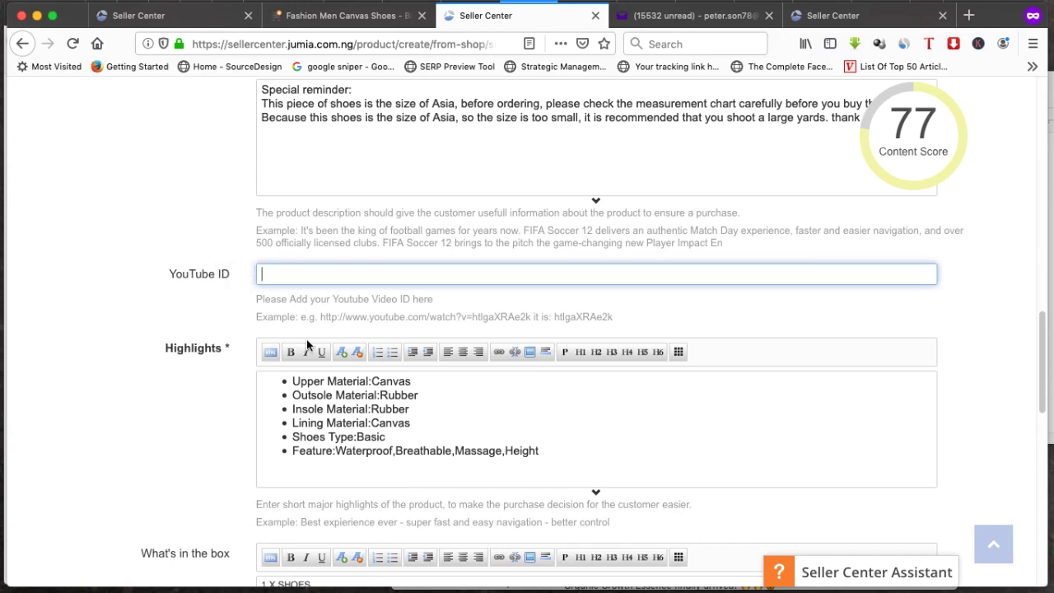
{"action": "scroll", "coordinate": [379, 393], "scroll_direction": "down", "scroll_amount": 2}
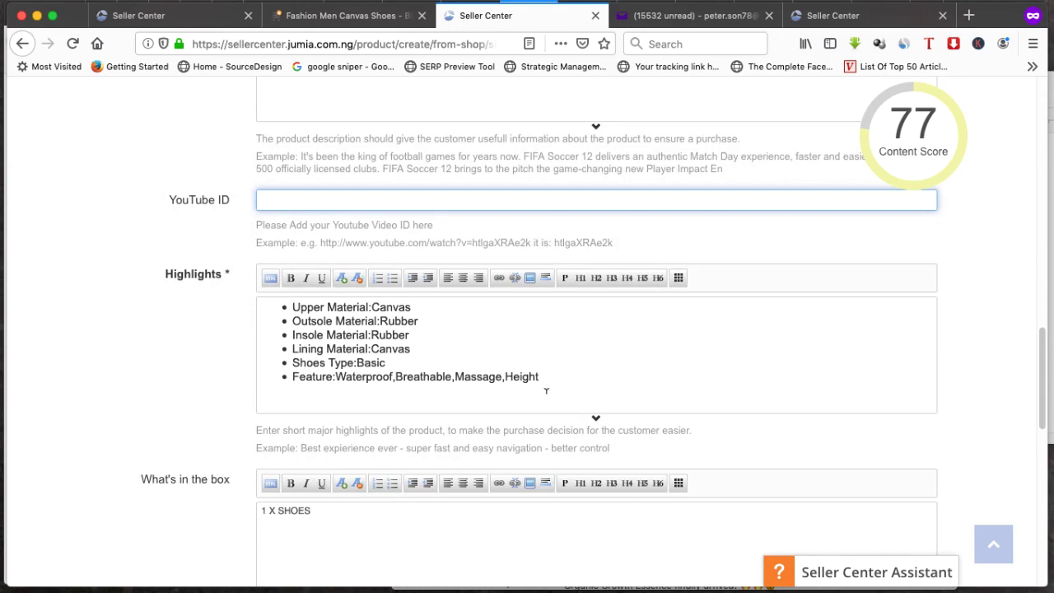
{"action": "left_click_drag", "start_coordinate": [542, 376], "coordinate": [288, 307]}
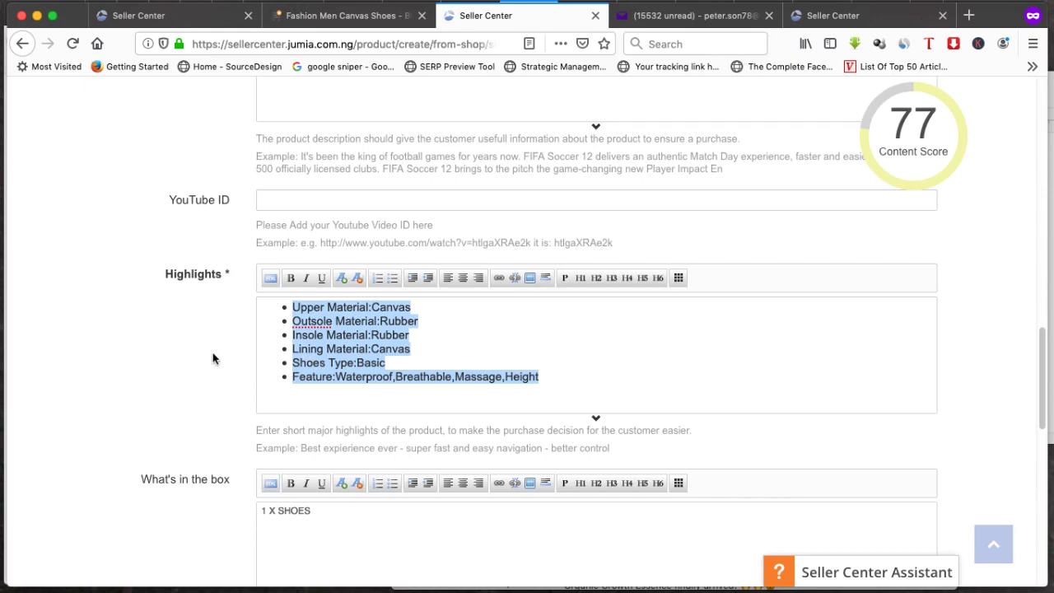
{"action": "scroll", "coordinate": [212, 354], "scroll_direction": "down", "scroll_amount": 6}
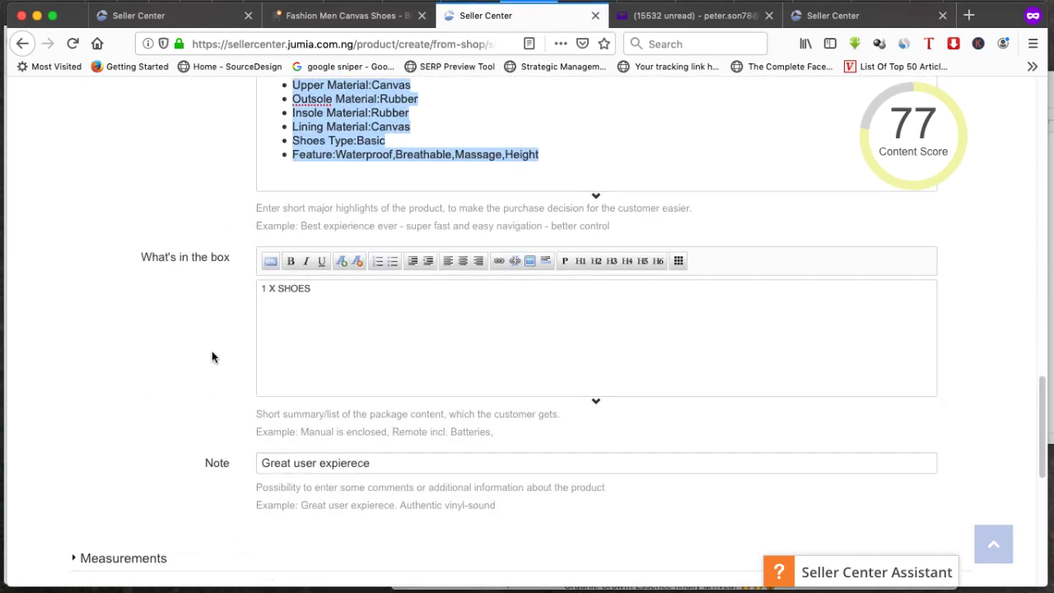
{"action": "scroll", "coordinate": [212, 357], "scroll_direction": "down", "scroll_amount": 6}
Expand Measurements and check the 30 x 10 x 10 dimensions and 0.8 weight
{"action": "left_click", "coordinate": [189, 346]}
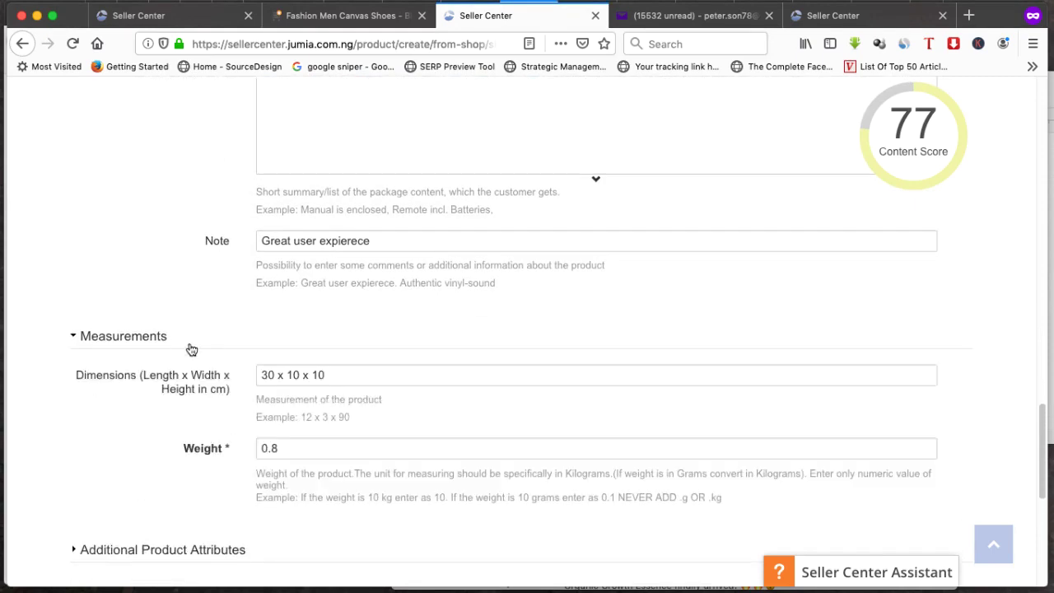
{"action": "left_click_drag", "start_coordinate": [348, 373], "coordinate": [258, 372]}
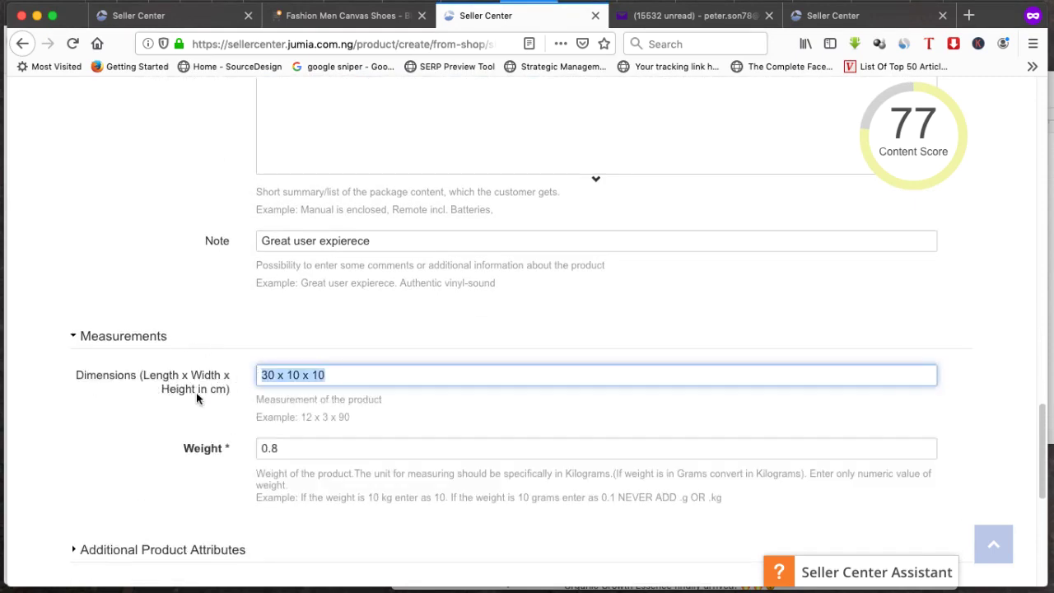
{"action": "scroll", "coordinate": [200, 402], "scroll_direction": "down", "scroll_amount": 3}
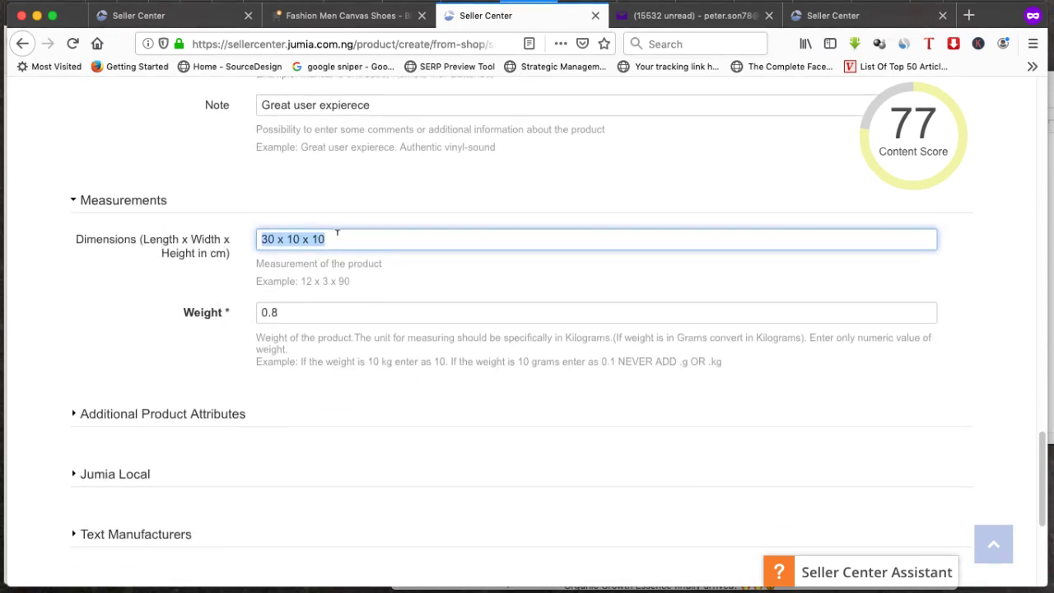
{"action": "left_click", "coordinate": [261, 242]}
{"action": "left_click_drag", "start_coordinate": [284, 306], "coordinate": [249, 307]}
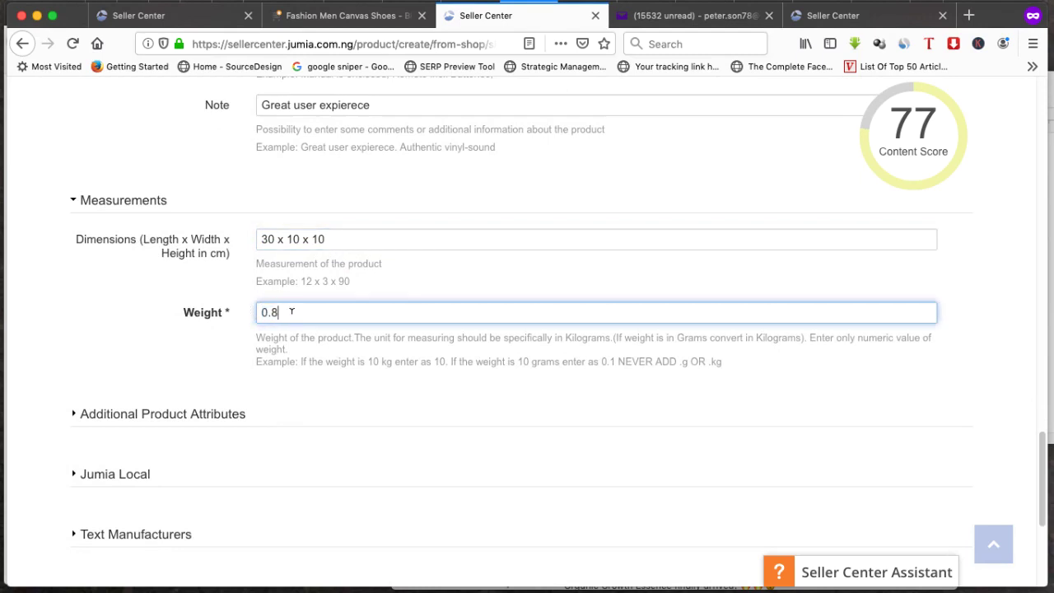
{"action": "scroll", "coordinate": [189, 362], "scroll_direction": "down", "scroll_amount": 3}
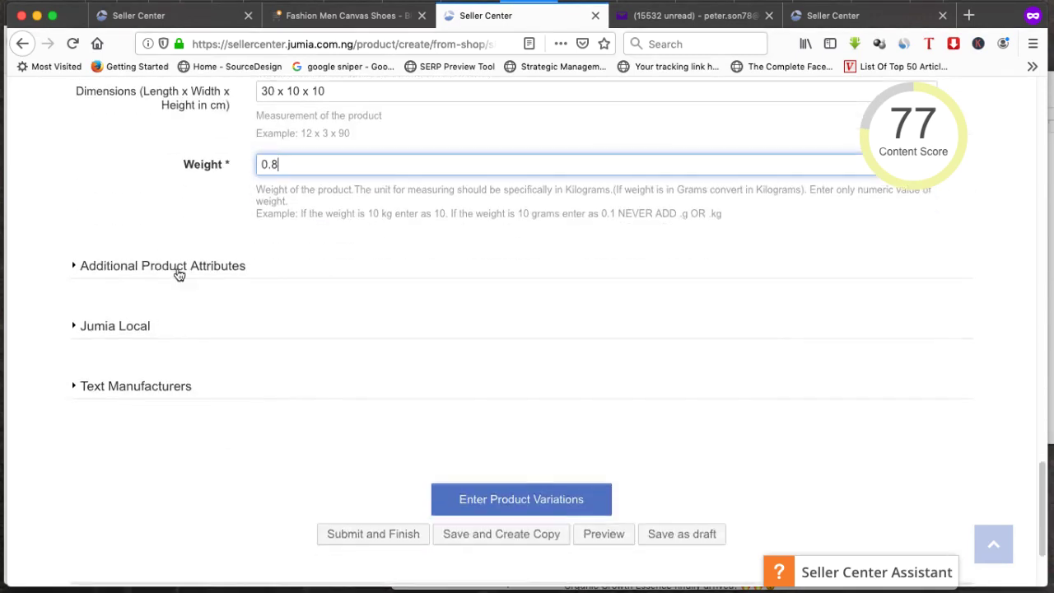
Expand Additional Product Attributes and keep Male as the gender
{"action": "left_click", "coordinate": [176, 272]}
{"action": "left_click", "coordinate": [297, 305]}
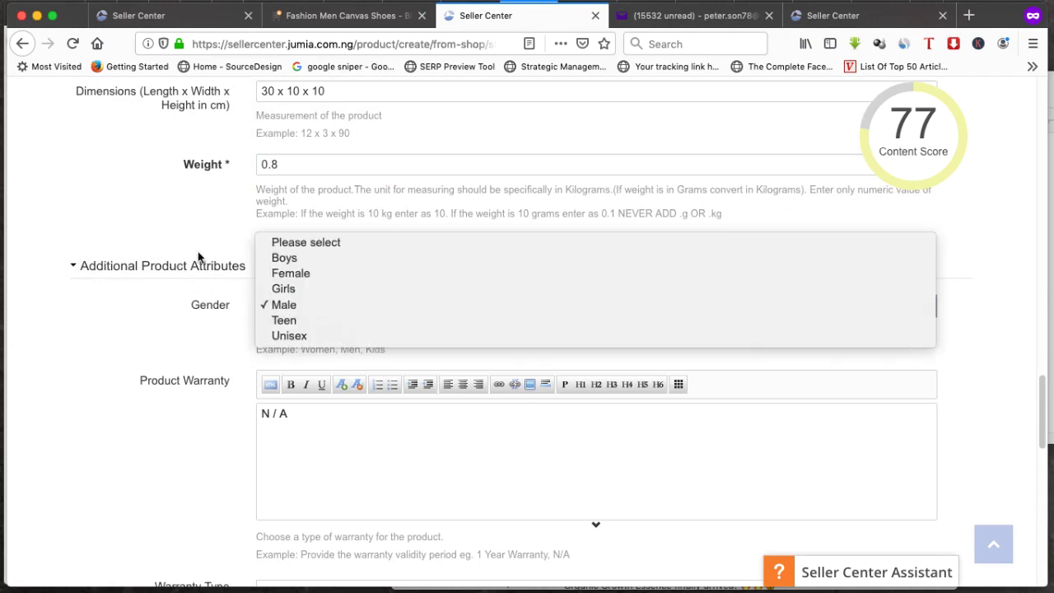
{"action": "left_click", "coordinate": [178, 296]}
{"action": "left_click", "coordinate": [289, 308]}
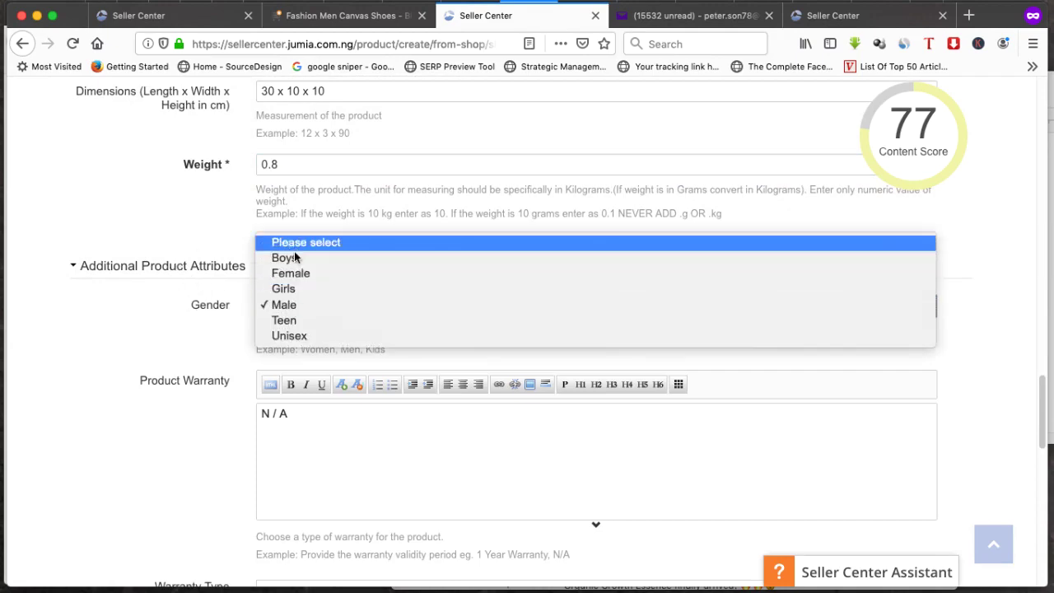
{"action": "left_click", "coordinate": [284, 305]}
Expand Text Manufacturers and continue to Enter Product Variations
{"action": "scroll", "coordinate": [275, 378], "scroll_direction": "down", "scroll_amount": 3}
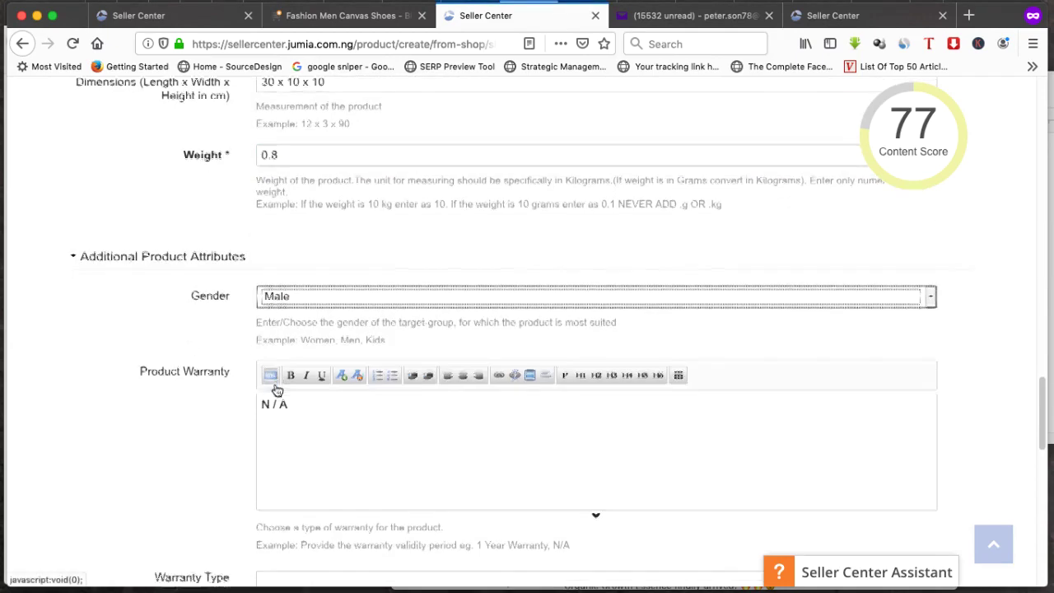
{"action": "scroll", "coordinate": [249, 369], "scroll_direction": "down", "scroll_amount": 10}
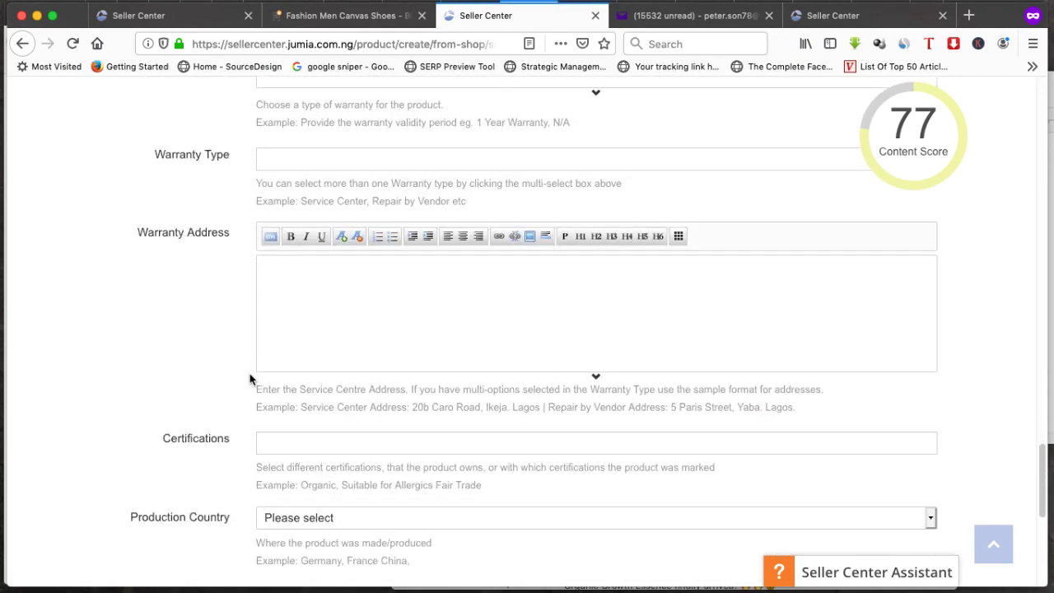
{"action": "scroll", "coordinate": [251, 369], "scroll_direction": "down", "scroll_amount": 5}
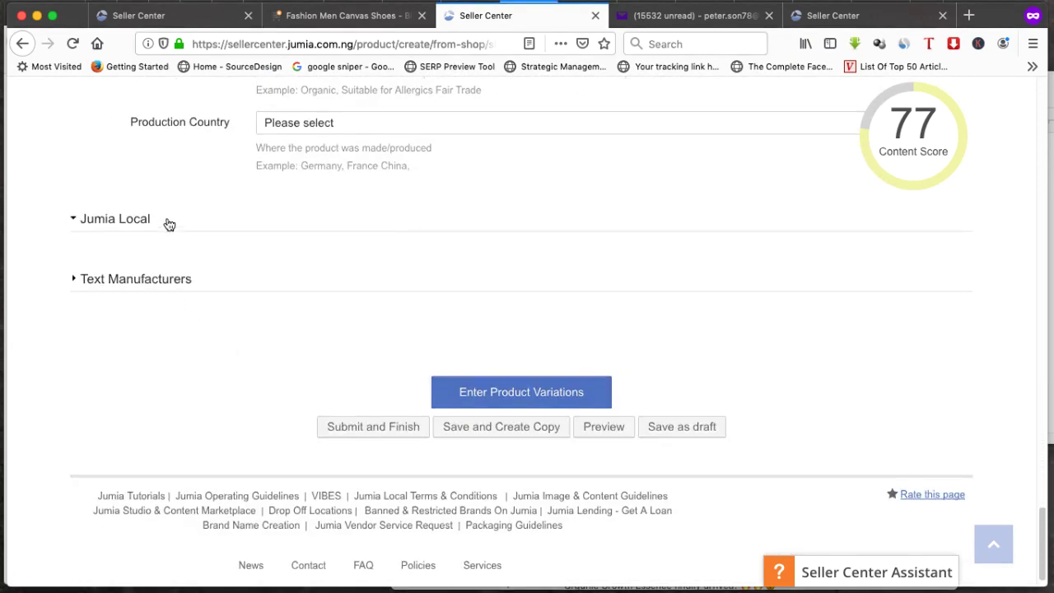
{"action": "left_click", "coordinate": [213, 332]}
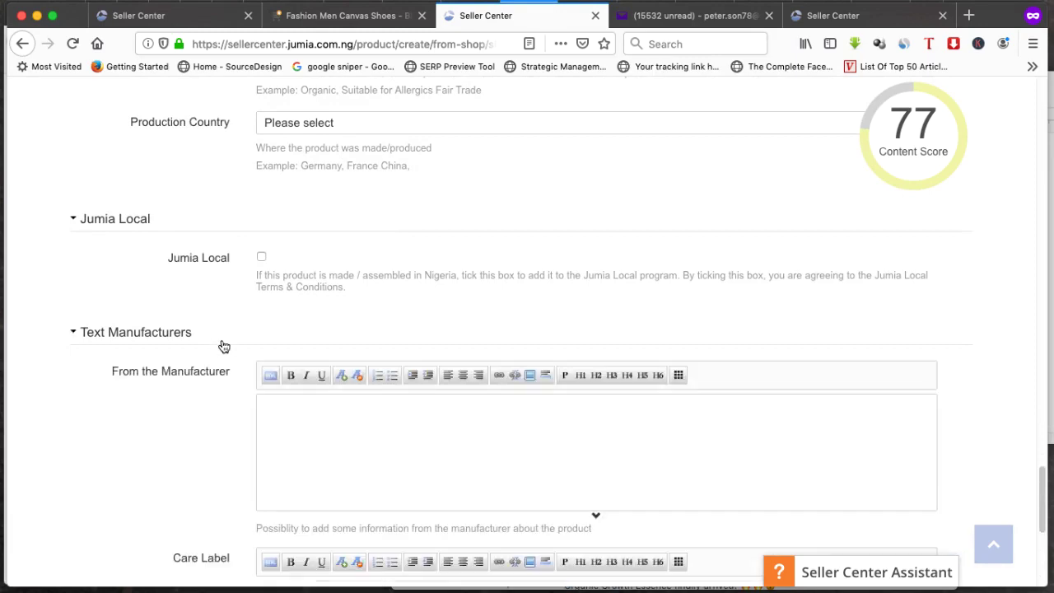
{"action": "scroll", "coordinate": [271, 340], "scroll_direction": "down", "scroll_amount": 10}
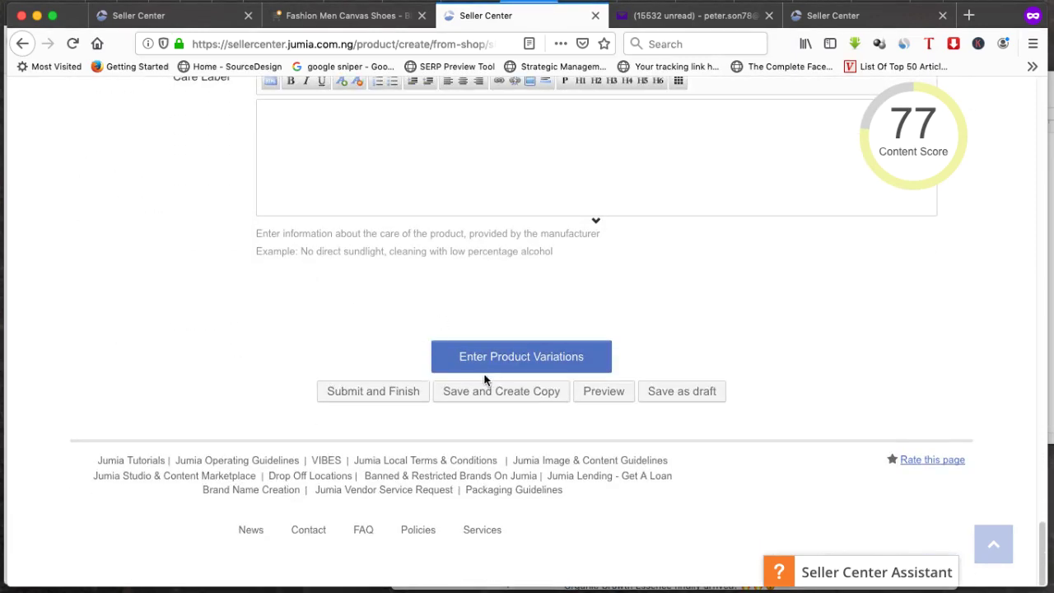
{"action": "left_click", "coordinate": [478, 355]}
Enter seller SKU Nadi01 for size 40
{"action": "scroll", "coordinate": [371, 424], "scroll_direction": "down", "scroll_amount": 3}
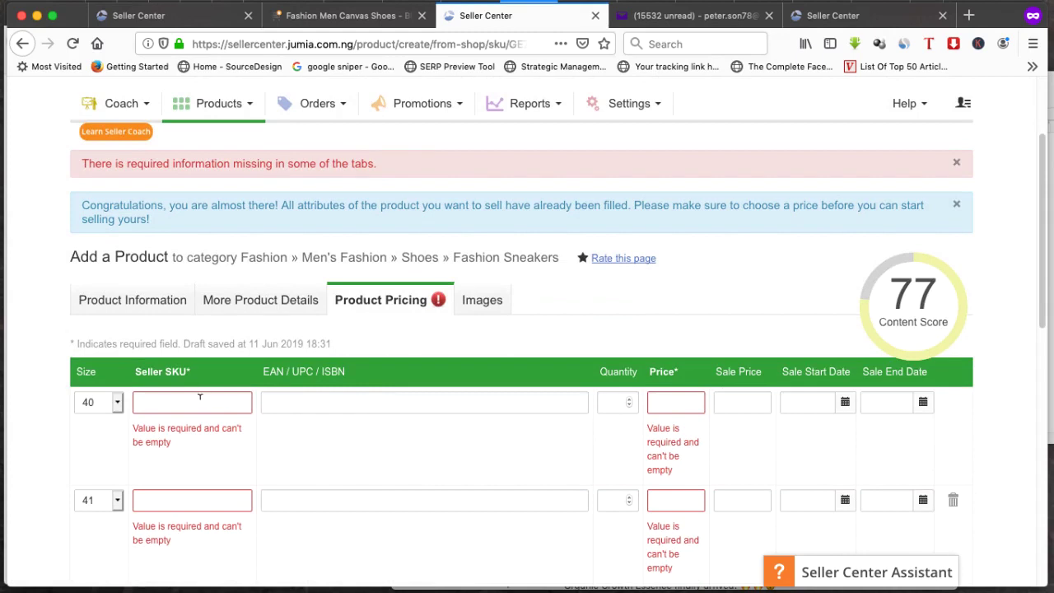
{"action": "scroll", "coordinate": [395, 350], "scroll_direction": "down", "scroll_amount": 3}
{"action": "left_click", "coordinate": [188, 291]}
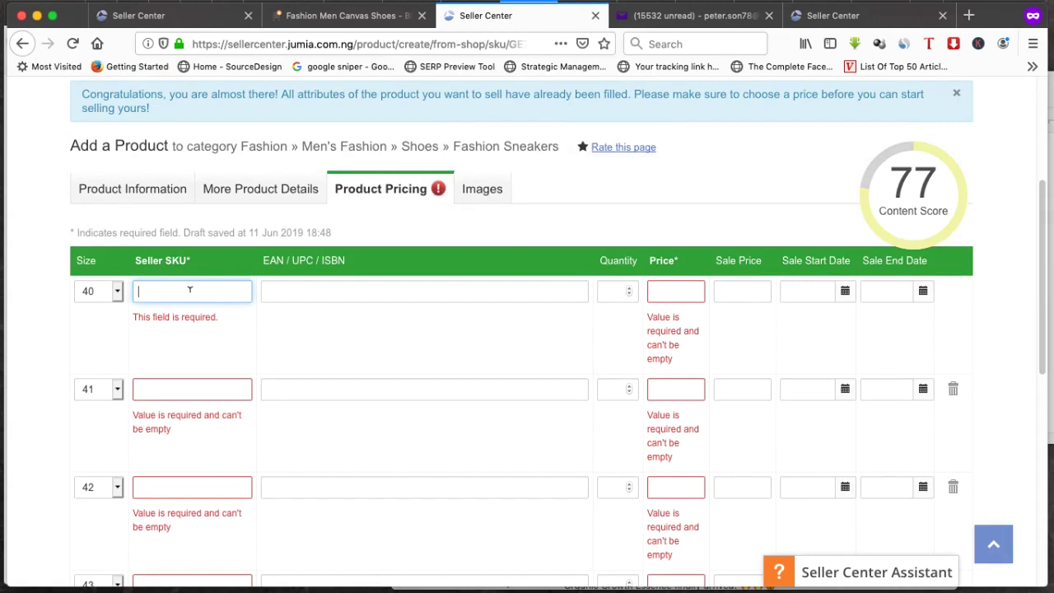
{"action": "scroll", "coordinate": [206, 287], "scroll_direction": "up", "scroll_amount": 6}
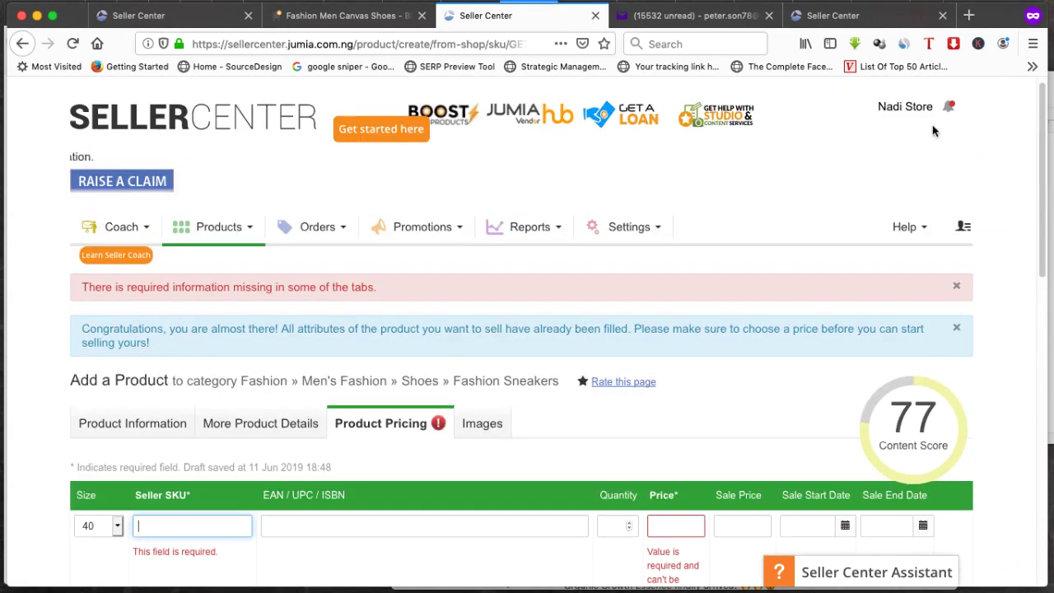
{"action": "double_click", "coordinate": [889, 106]}
{"action": "scroll", "coordinate": [301, 356], "scroll_direction": "down", "scroll_amount": 4}
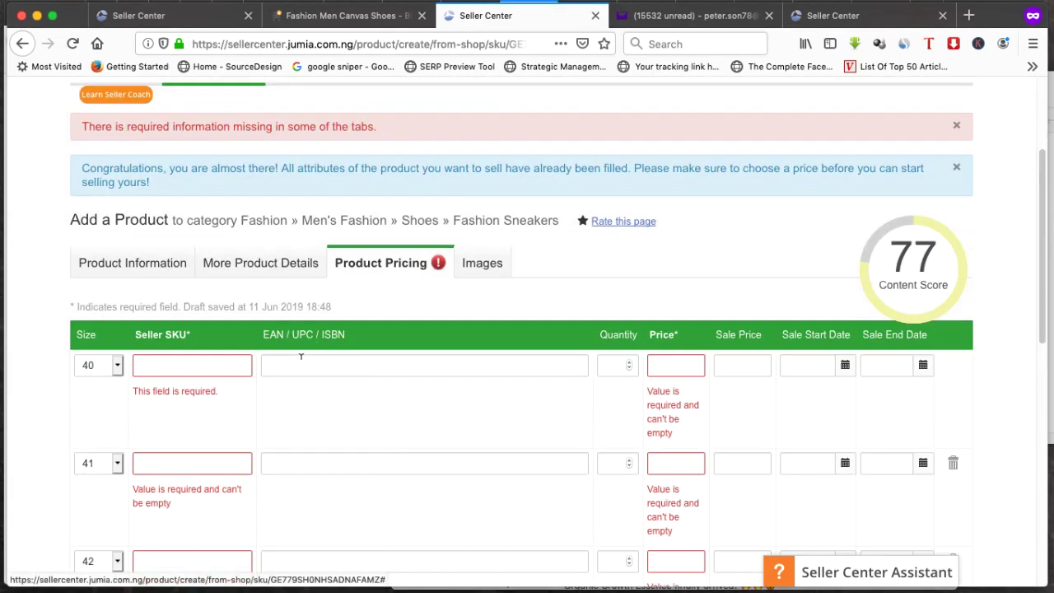
{"action": "left_click", "coordinate": [225, 362]}
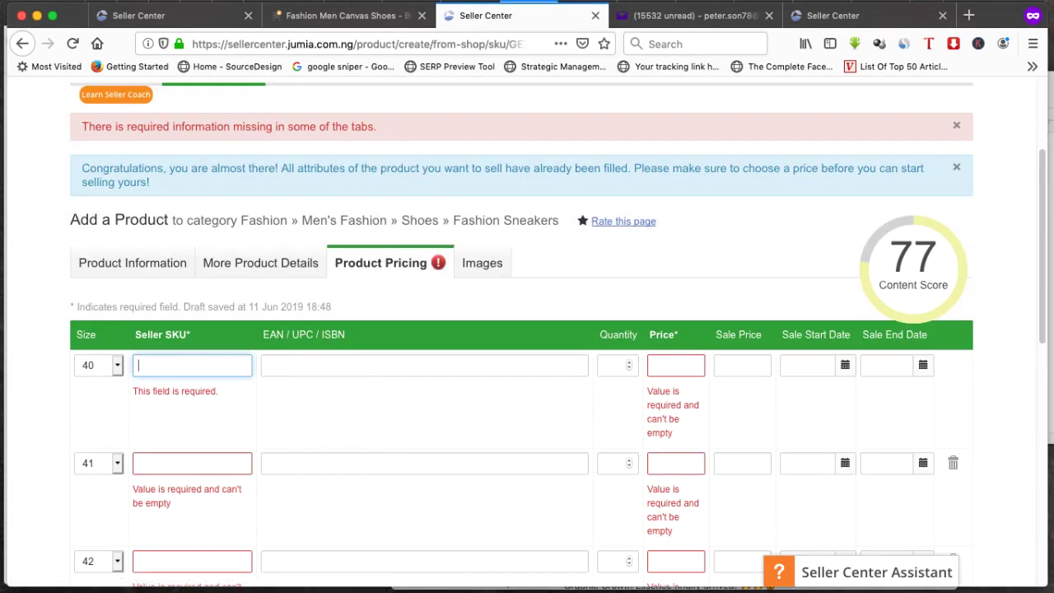
{"action": "type", "text": "Nadi01"}
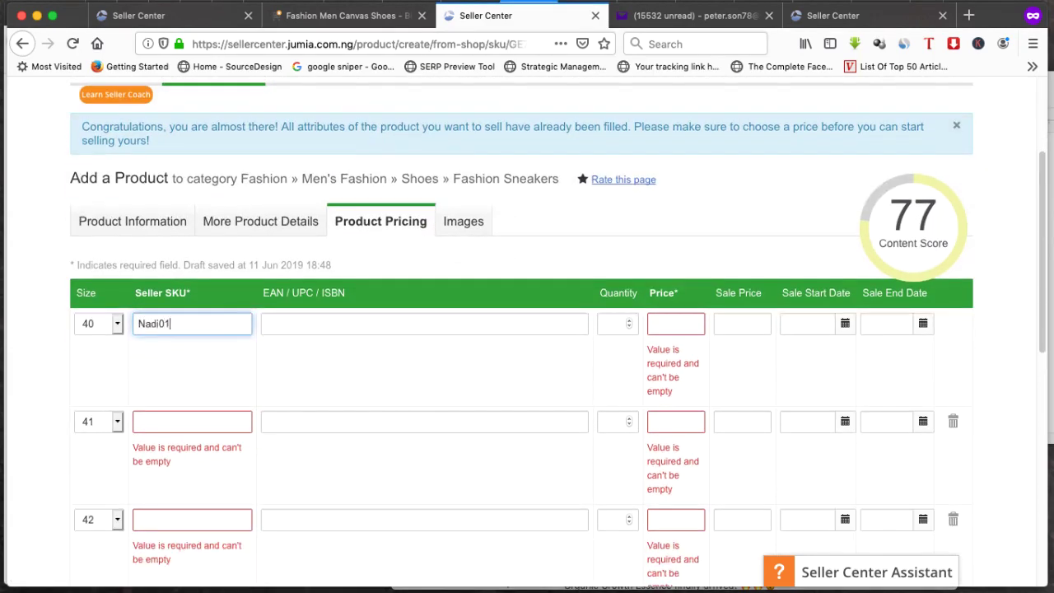
{"action": "left_click", "coordinate": [266, 323]}
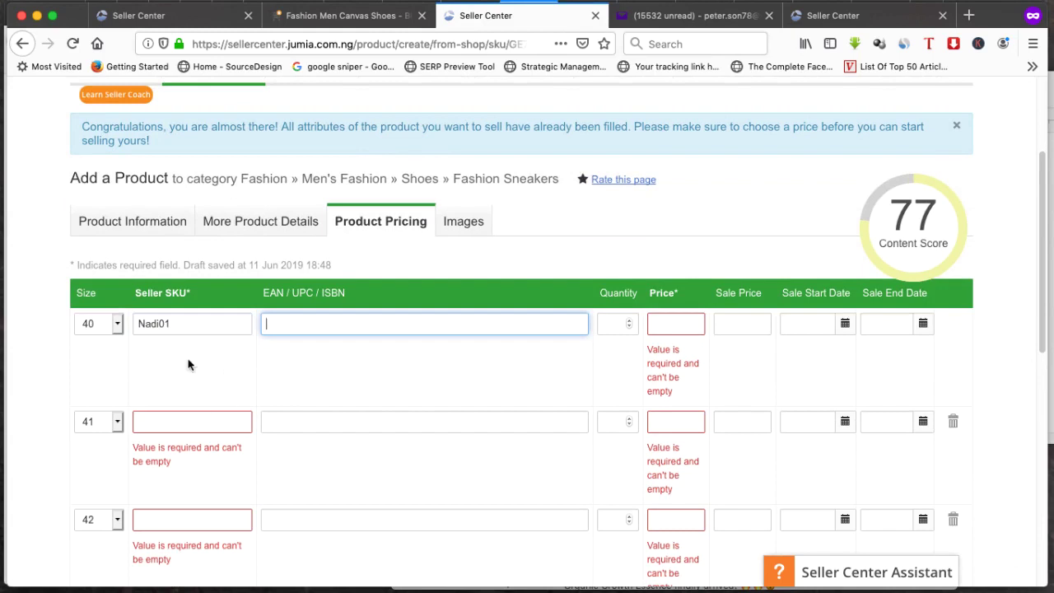
Enter seller SKUs Nadi02, Nadi03, Nadi04 and Nadi05 for sizes 41 to 44
{"action": "left_click", "coordinate": [185, 420]}
{"action": "type", "text": "Nadi02"}
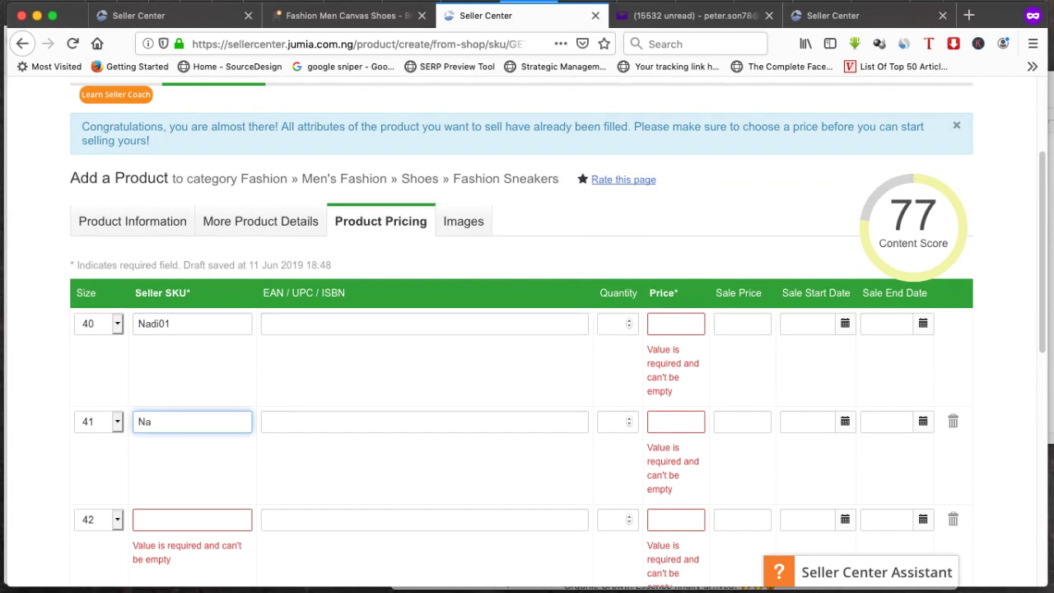
{"action": "scroll", "coordinate": [215, 445], "scroll_direction": "down", "scroll_amount": 3}
{"action": "left_click", "coordinate": [198, 370]}
{"action": "type", "text": "Nadi03"}
{"action": "left_click", "coordinate": [210, 466]}
{"action": "type", "text": "Nadi04"}
{"action": "scroll", "coordinate": [215, 445], "scroll_direction": "down", "scroll_amount": 1}
{"action": "left_click", "coordinate": [197, 541]}
{"action": "type", "text": "Nadi05"}
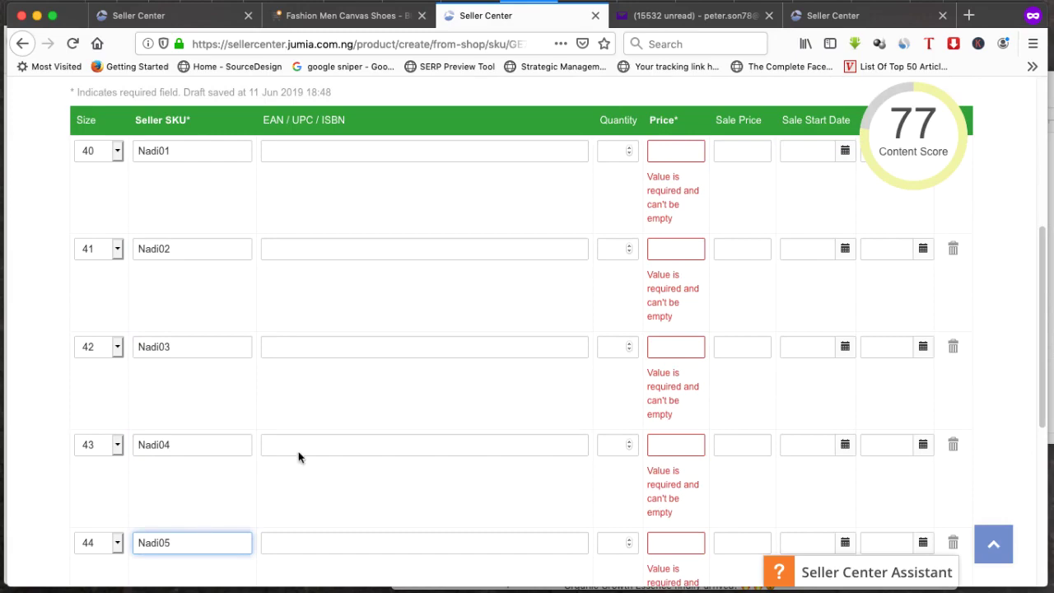
{"action": "scroll", "coordinate": [245, 414], "scroll_direction": "down", "scroll_amount": 2}
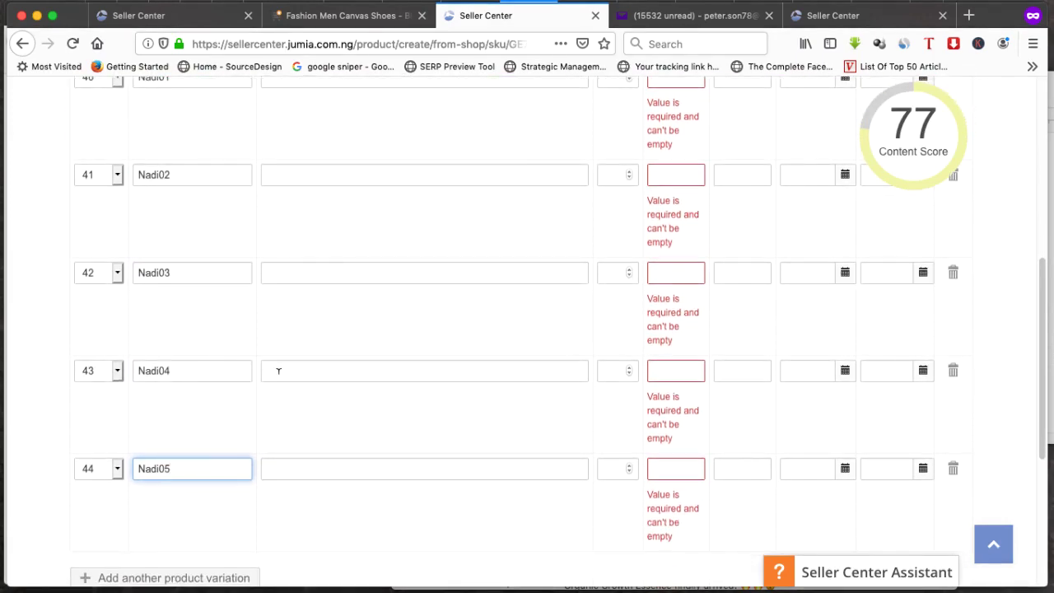
{"action": "scroll", "coordinate": [276, 383], "scroll_direction": "up", "scroll_amount": 2}
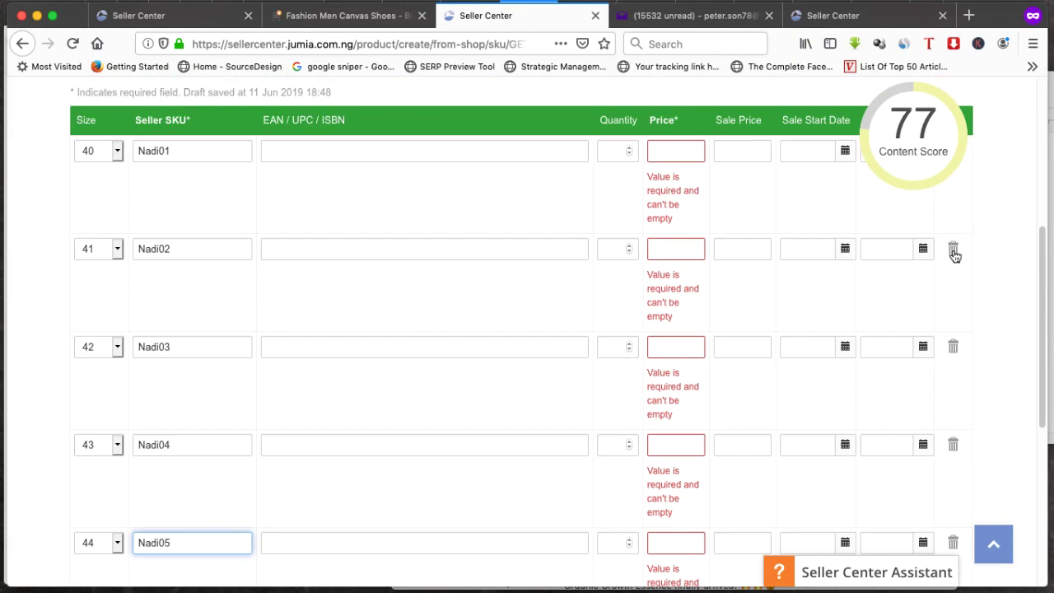
{"action": "scroll", "coordinate": [978, 247], "scroll_direction": "up", "scroll_amount": 3}
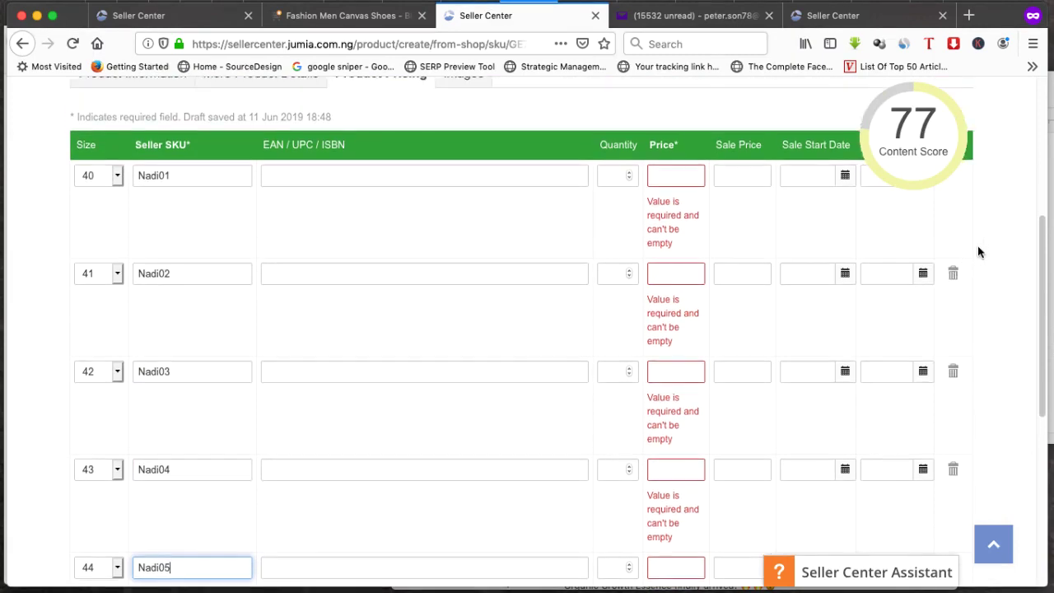
{"action": "scroll", "coordinate": [975, 285], "scroll_direction": "down", "scroll_amount": 1}
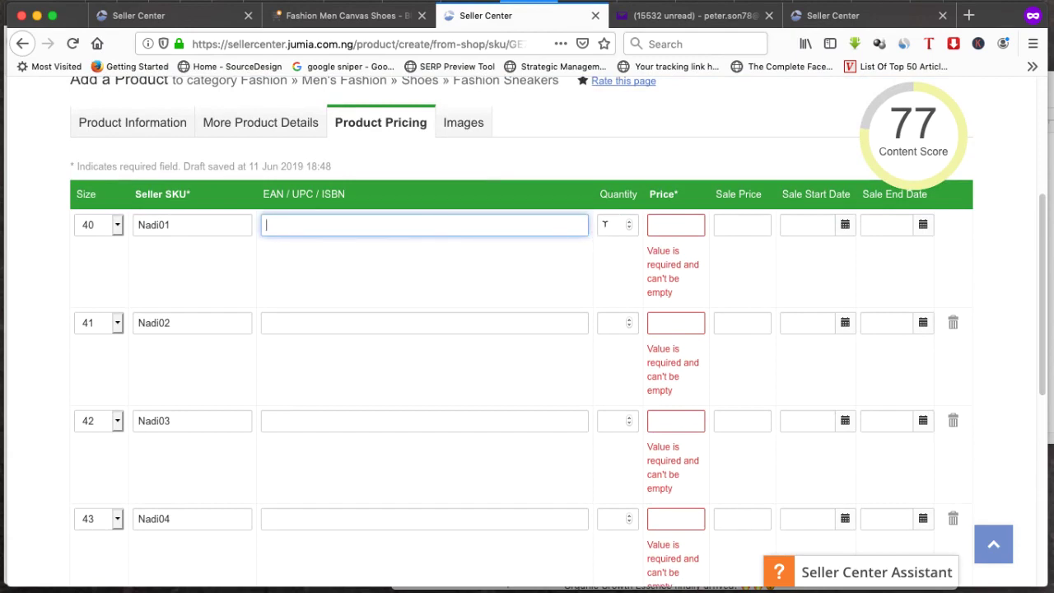
Give size 40 quantity 30 and price 4,550, then begin the 3850 sale price
{"action": "left_click", "coordinate": [606, 224]}
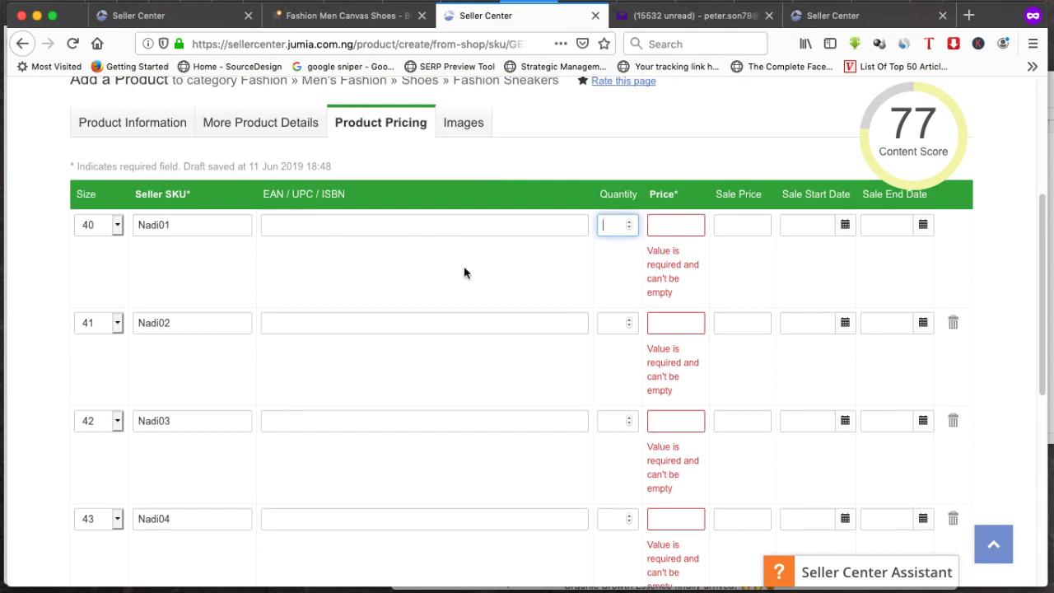
{"action": "type", "text": "0"}
{"action": "left_click", "coordinate": [679, 224]}
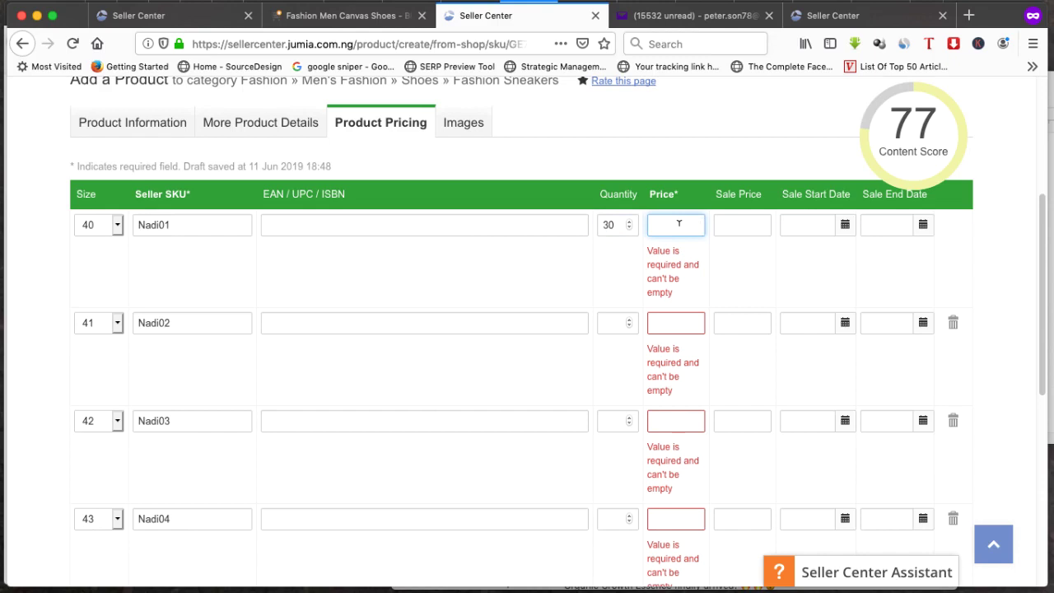
{"action": "type", "text": "4,5"}
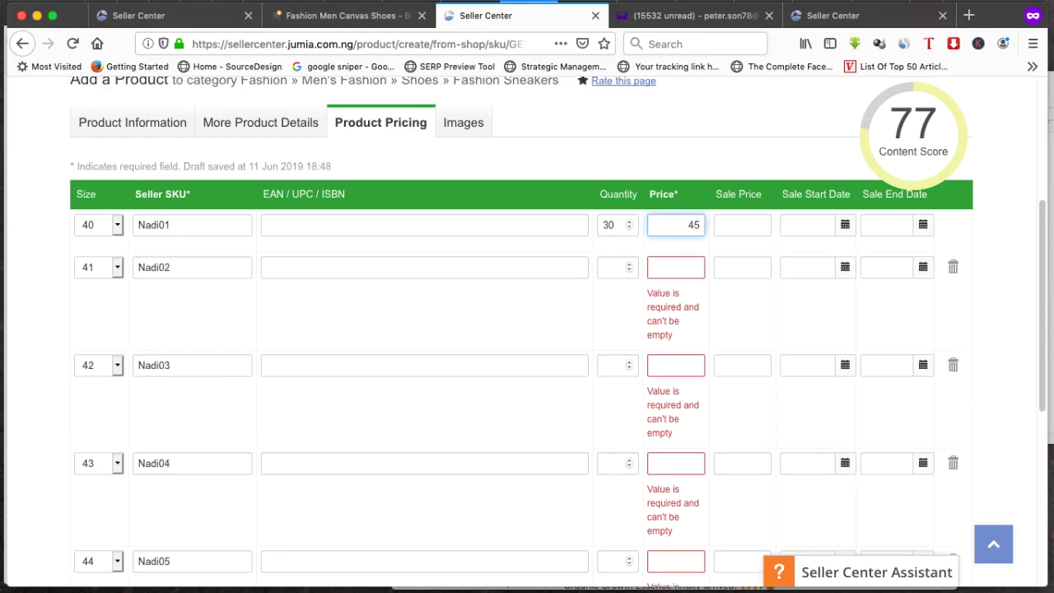
{"action": "type", "text": "50"}
{"action": "left_click", "coordinate": [732, 224]}
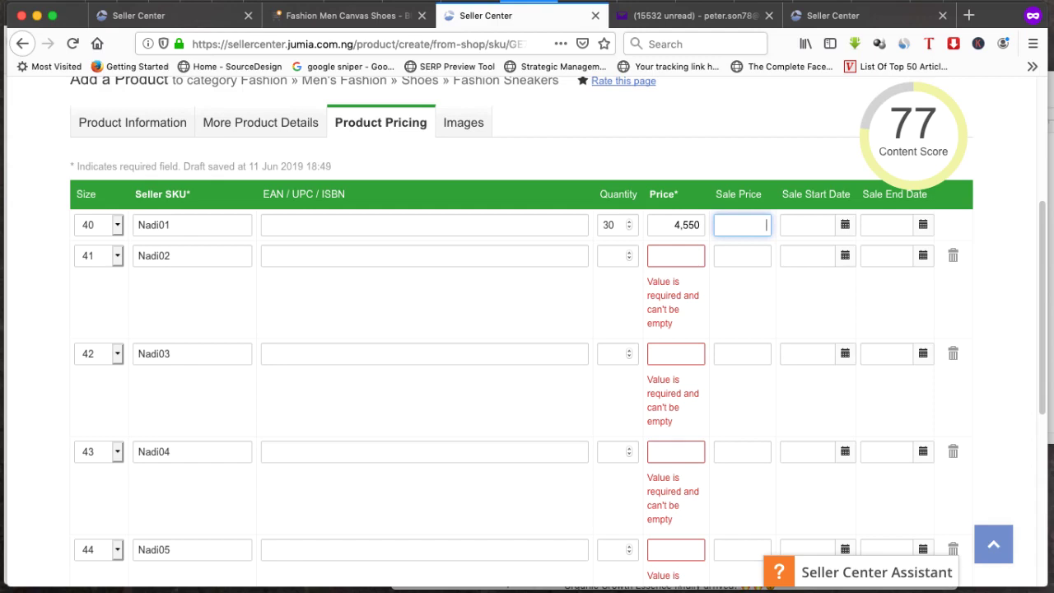
{"action": "type", "text": "50"}
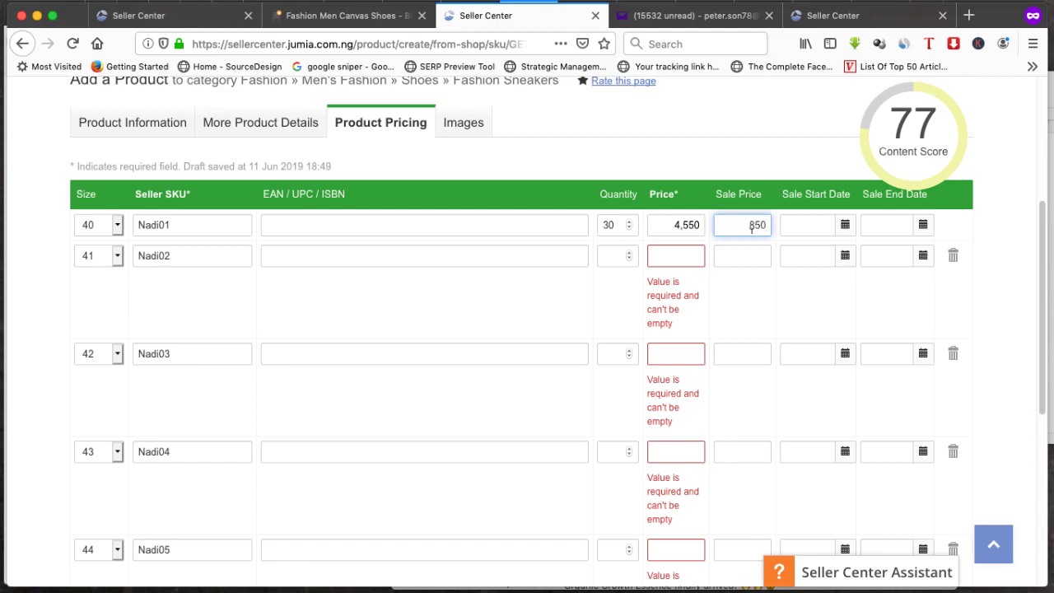